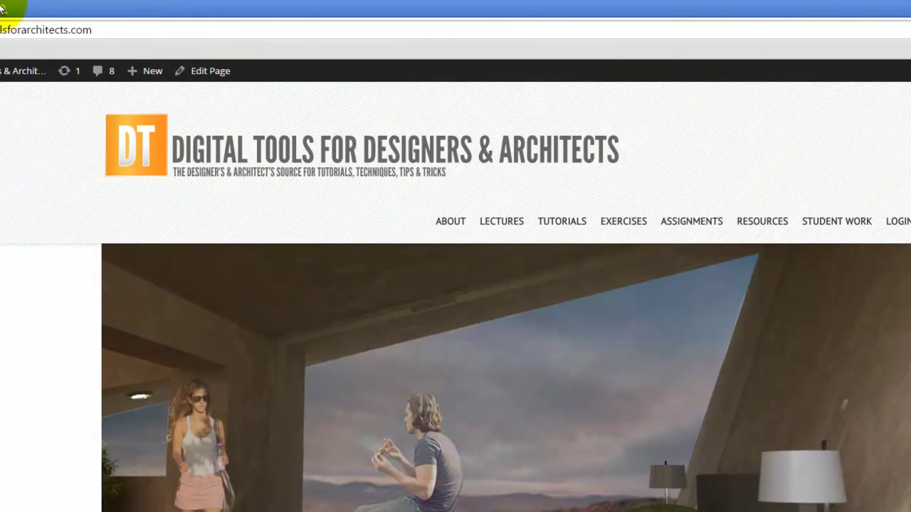
- Open the Color Scheme Designer website in a new browser tab
left_click(2, 8)
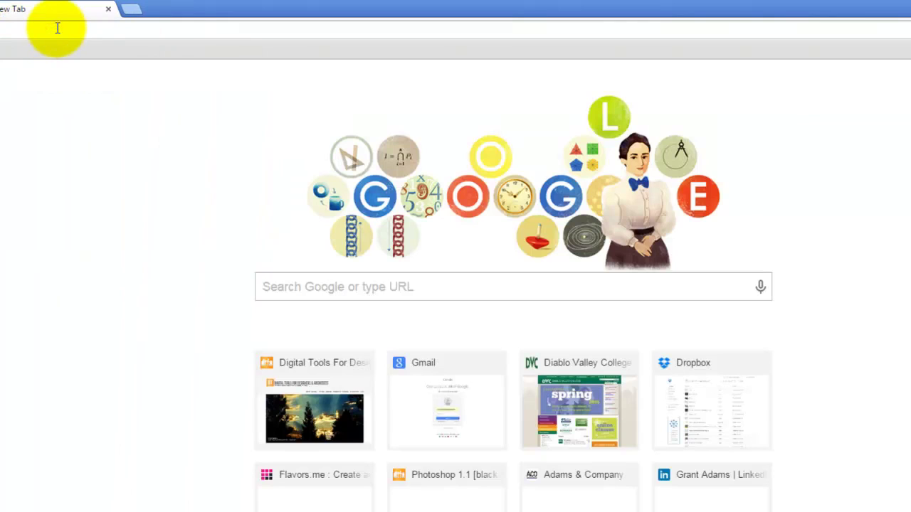
type("crsedesigner")
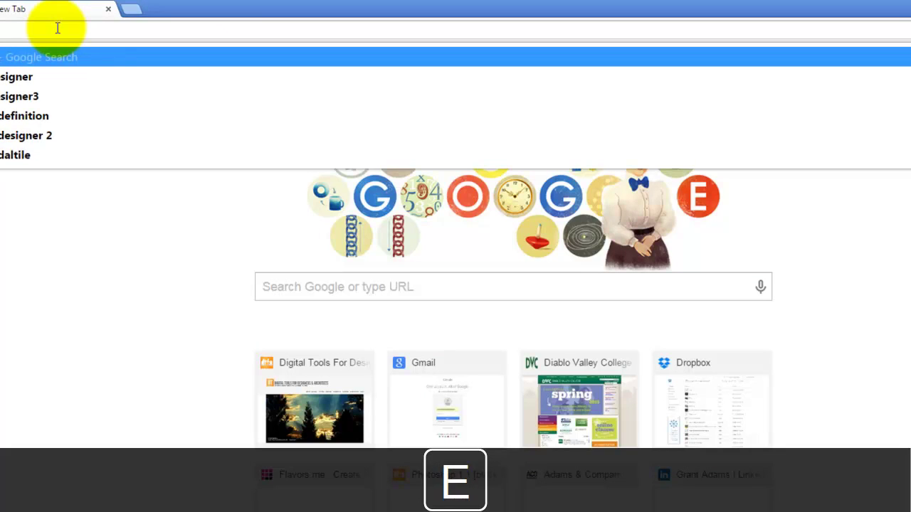
type(".com")
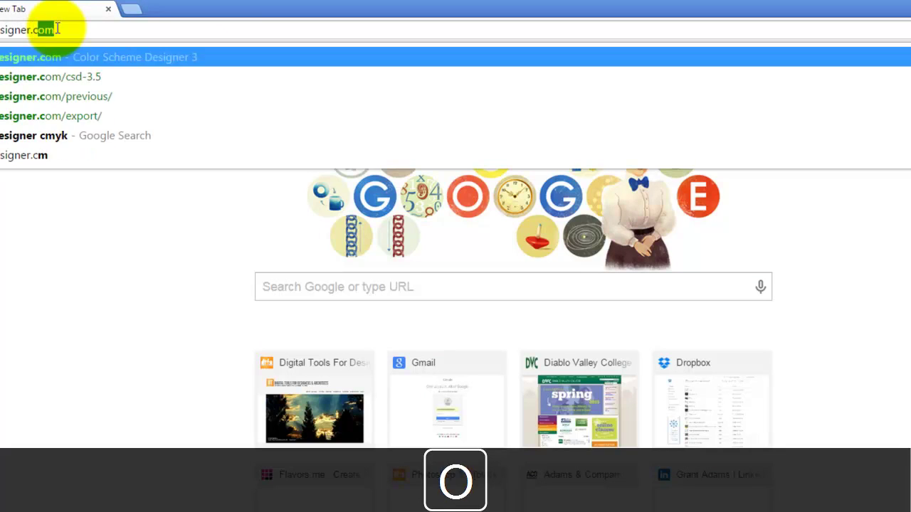
key("Return")
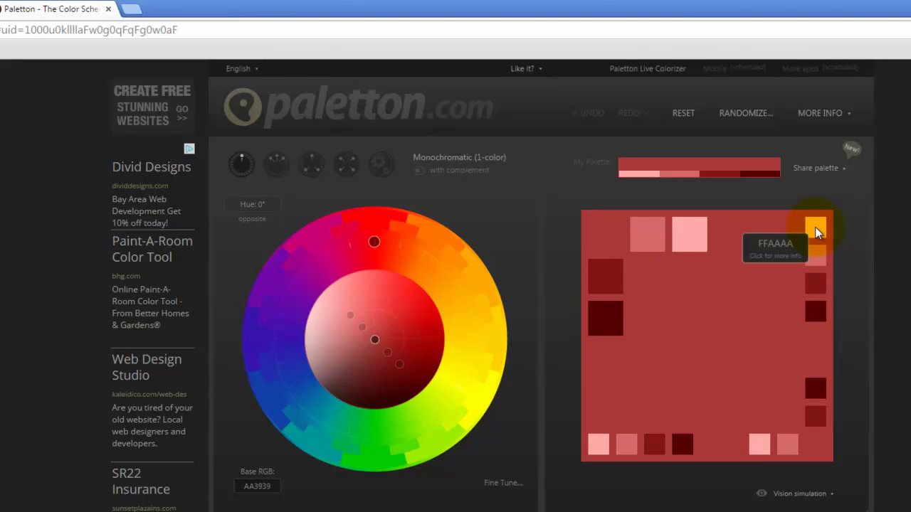
- Try the monochromatic scheme with a base hue of 210° and with one of 354°
left_click_drag(372, 244, 313, 451)
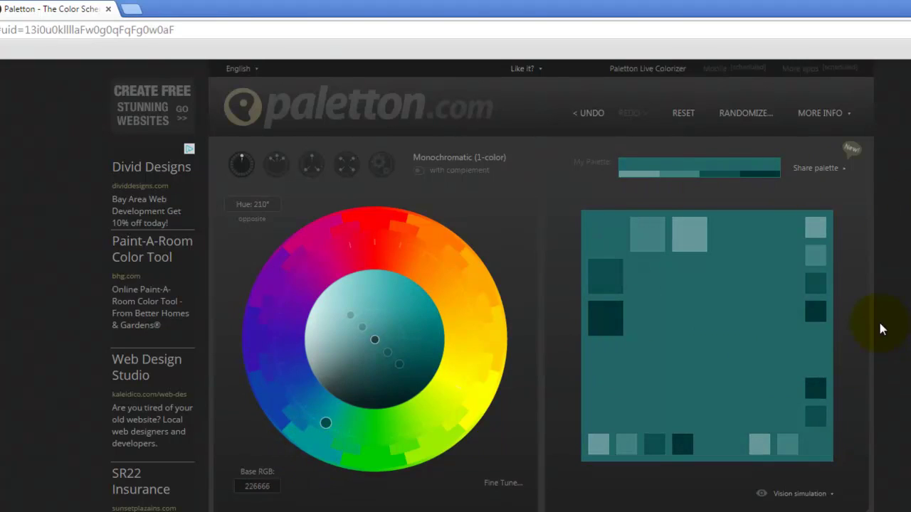
left_click_drag(326, 425, 364, 242)
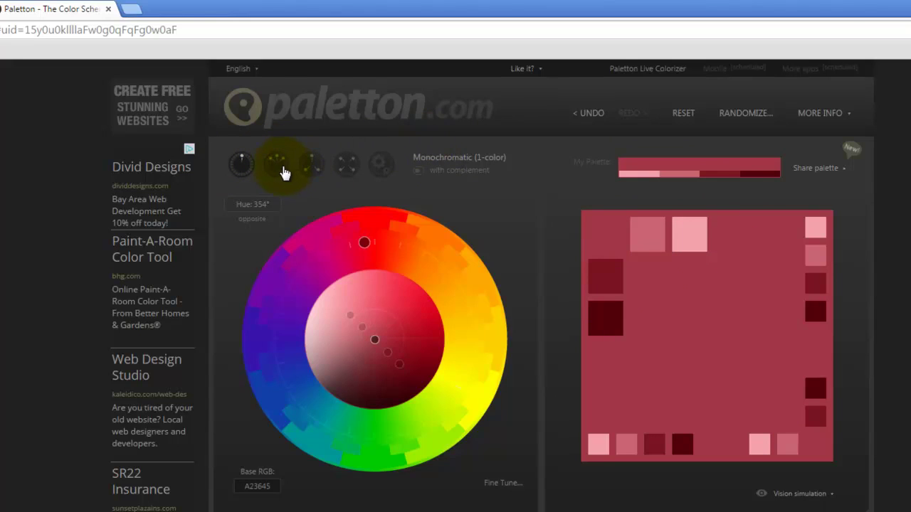
- Try the adjacent three-color scheme with the base hue moved to 210°
left_click(277, 166)
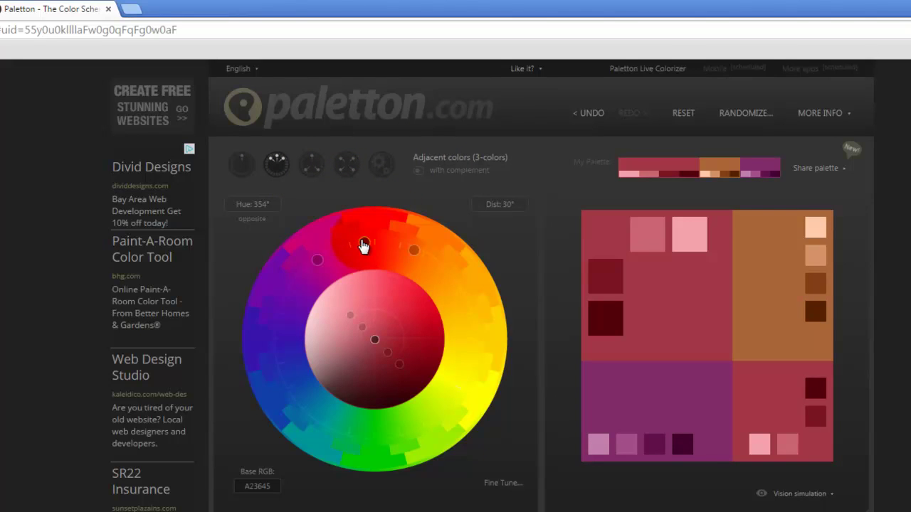
left_click_drag(364, 245, 316, 439)
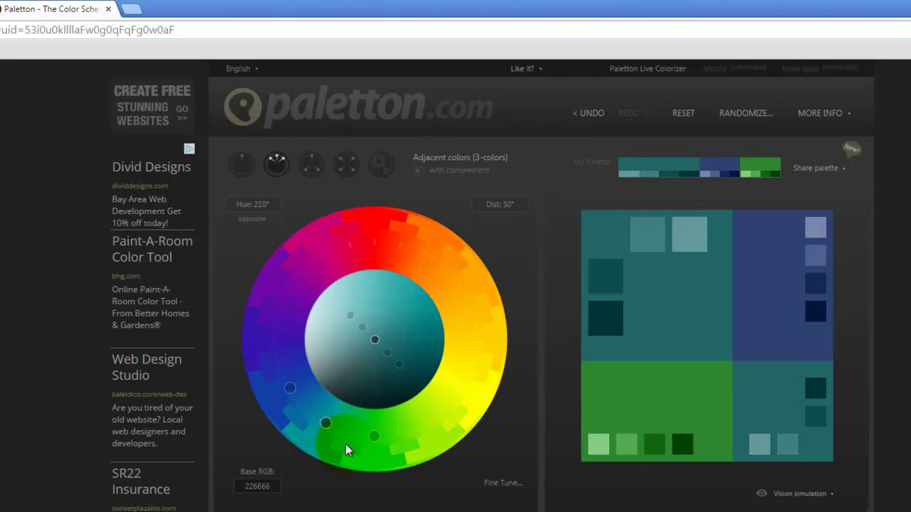
mouse_move(823, 342)
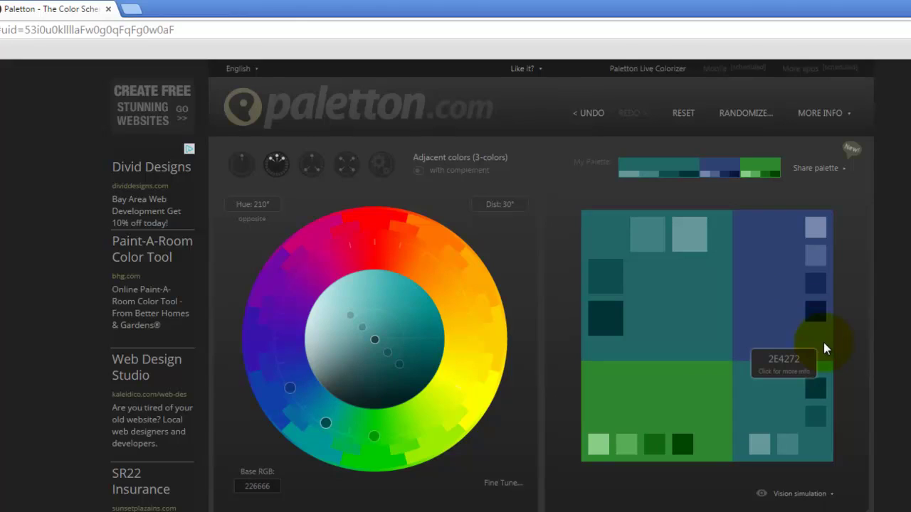
- Try the triad scheme with a base hue of 152° and return the hue to 210°
left_click(311, 165)
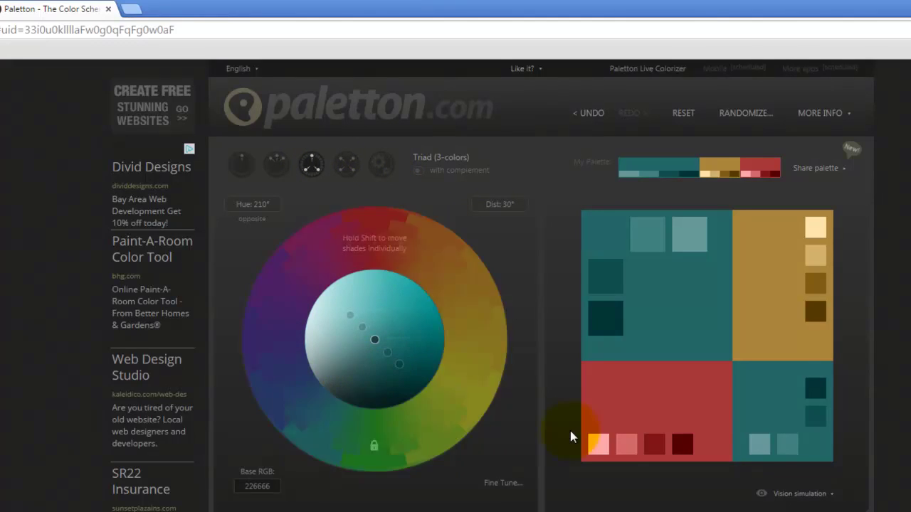
left_click_drag(326, 429, 420, 421)
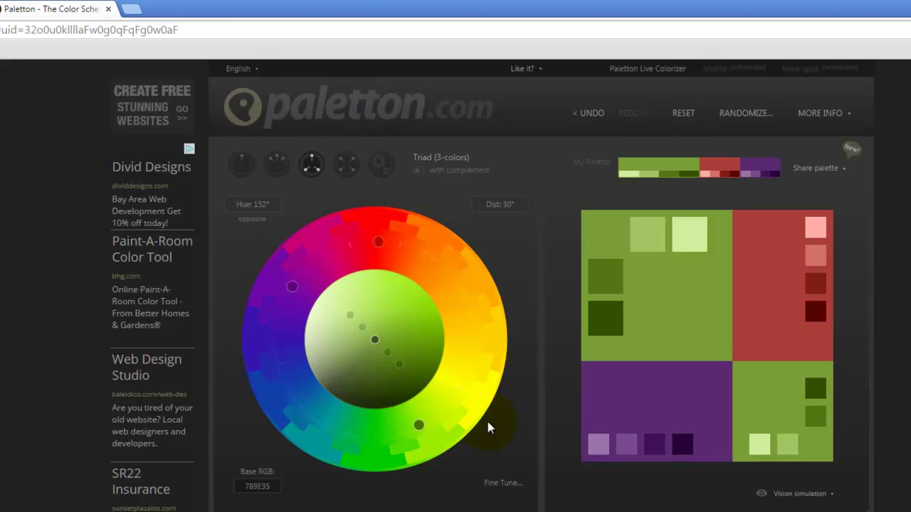
left_click_drag(419, 429, 310, 445)
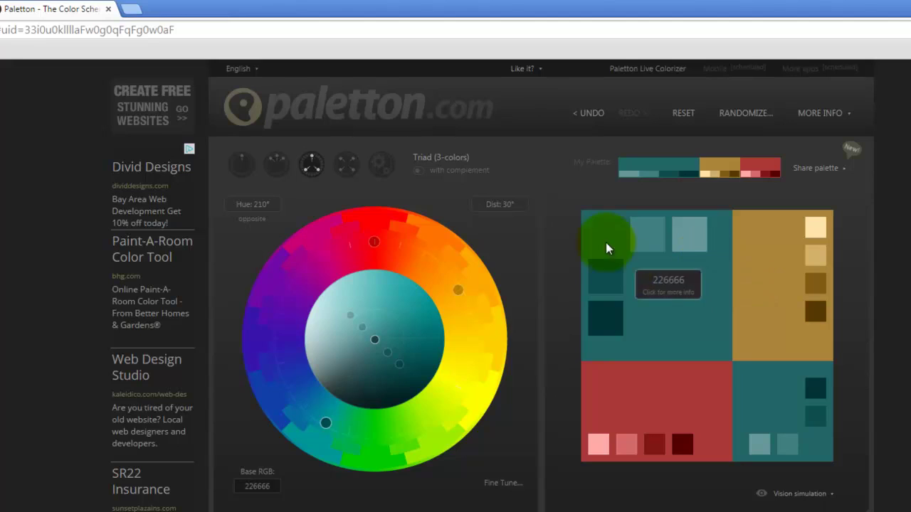
- Switch to the tetrad scheme, set the color distance to 119°, and slightly shift the shade points inside the wheel
left_click(347, 165)
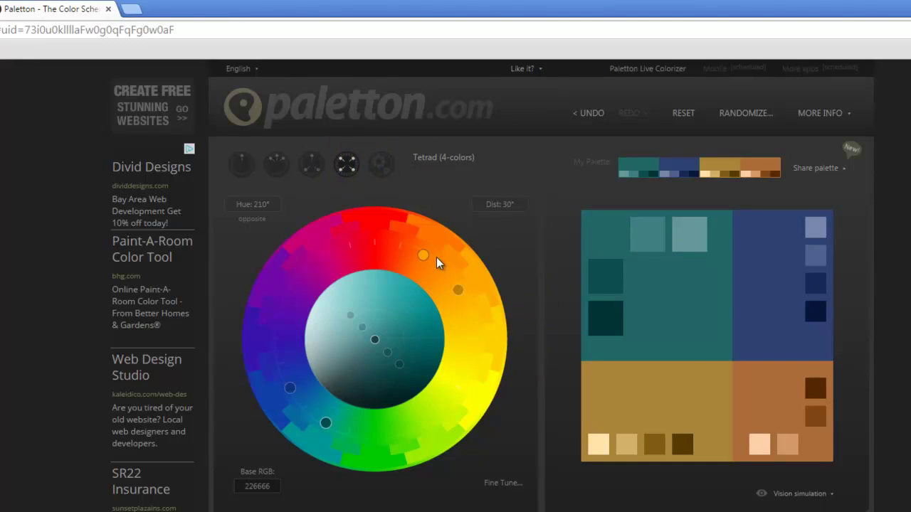
left_click_drag(290, 391, 430, 430)
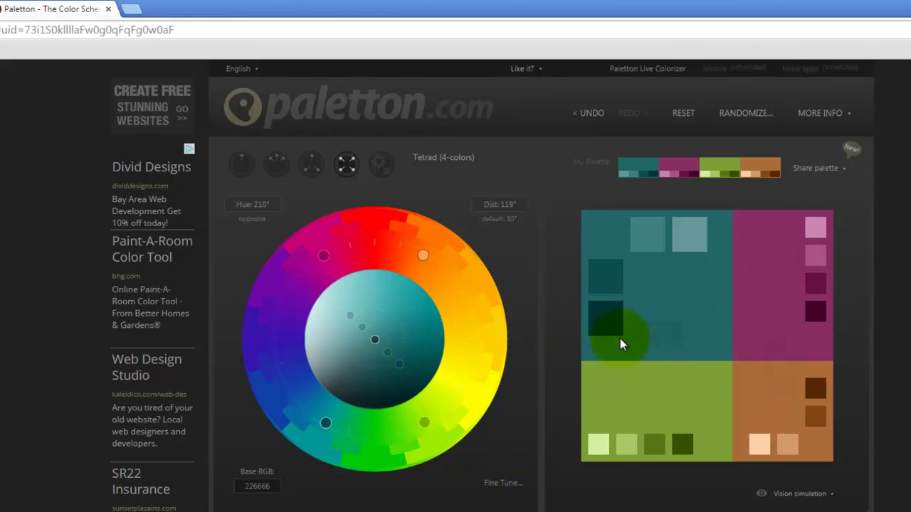
left_click_drag(402, 353, 458, 331)
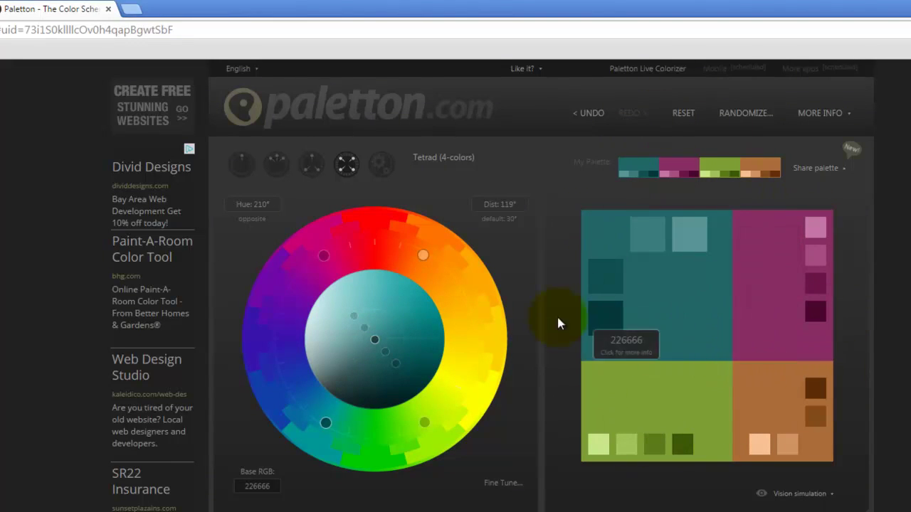
- Switch to the triad scheme and adjust it to a base hue of 214° with a color distance of 24°
left_click(311, 163)
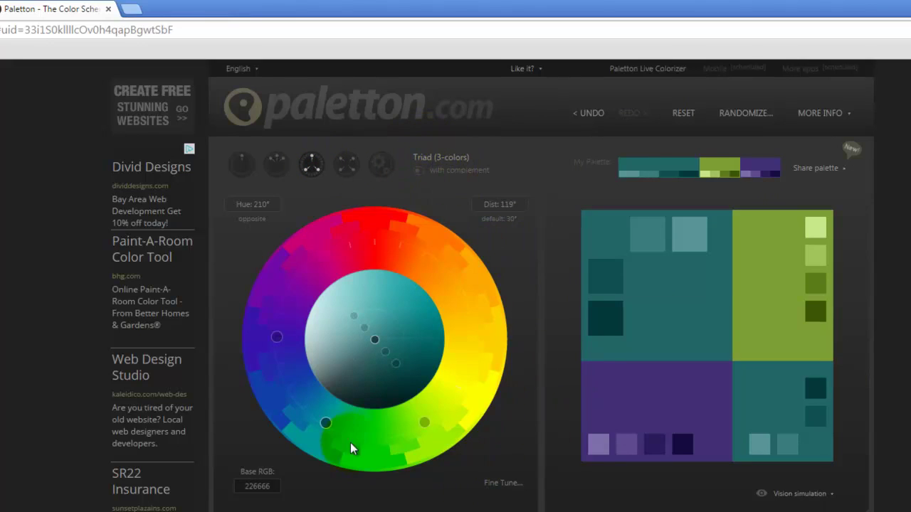
left_click_drag(327, 432, 399, 433)
left_click_drag(474, 355, 388, 246)
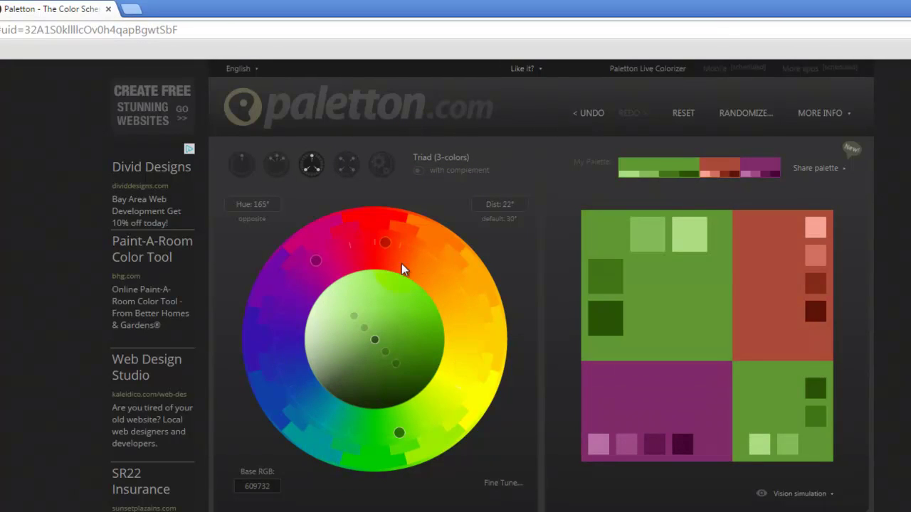
left_click_drag(406, 441, 318, 432)
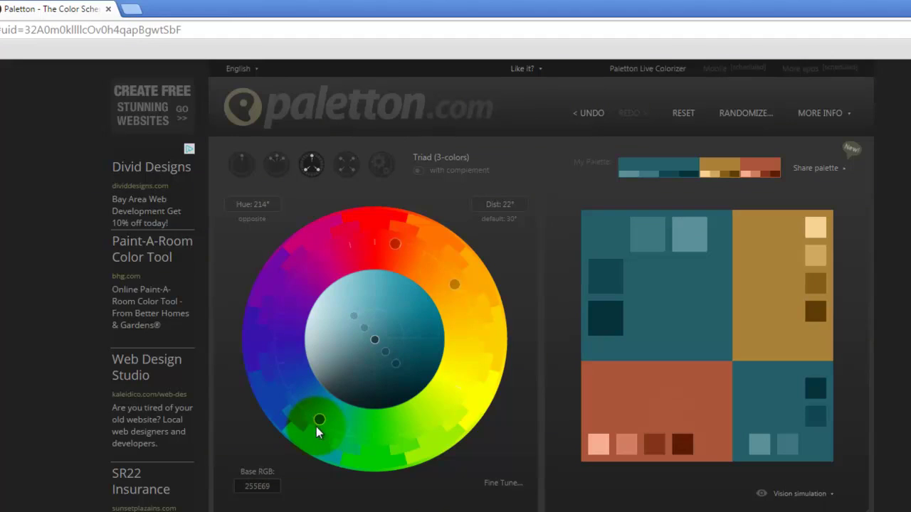
left_click_drag(457, 282, 457, 290)
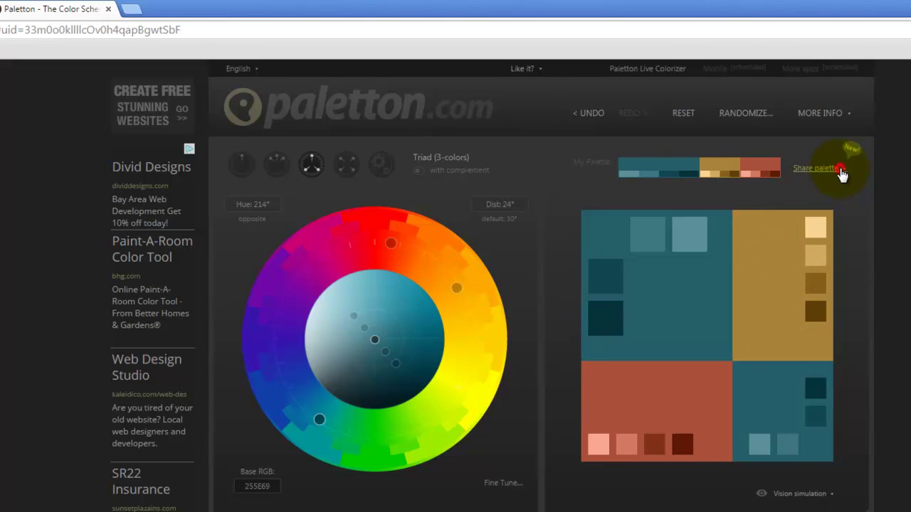
- View the palette's share preview page and close it again
left_click(840, 170)
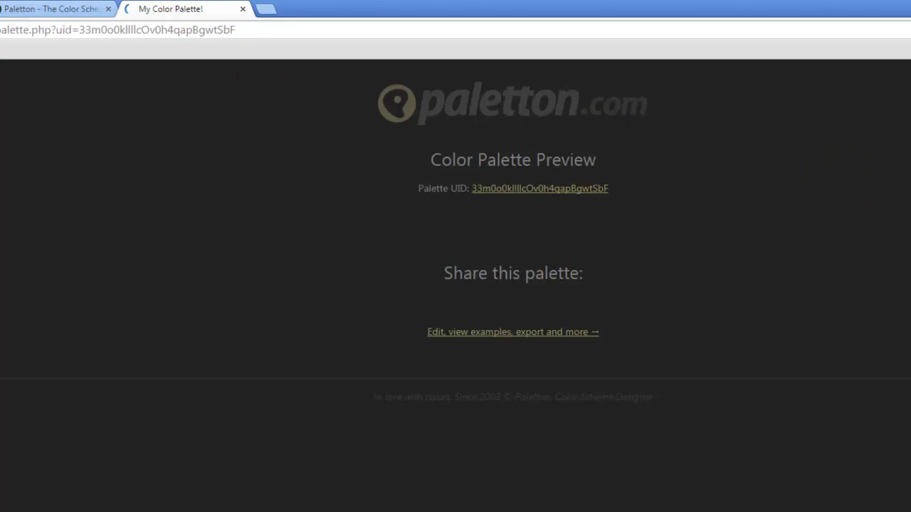
left_click(242, 11)
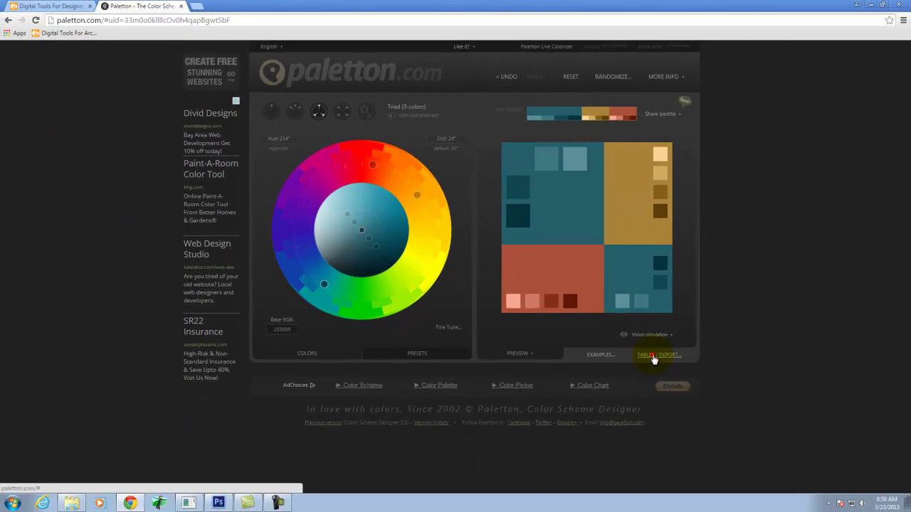
- Export the palette's color swatches as an ACO (Photoshop) file from the color tables
left_click(786, 498)
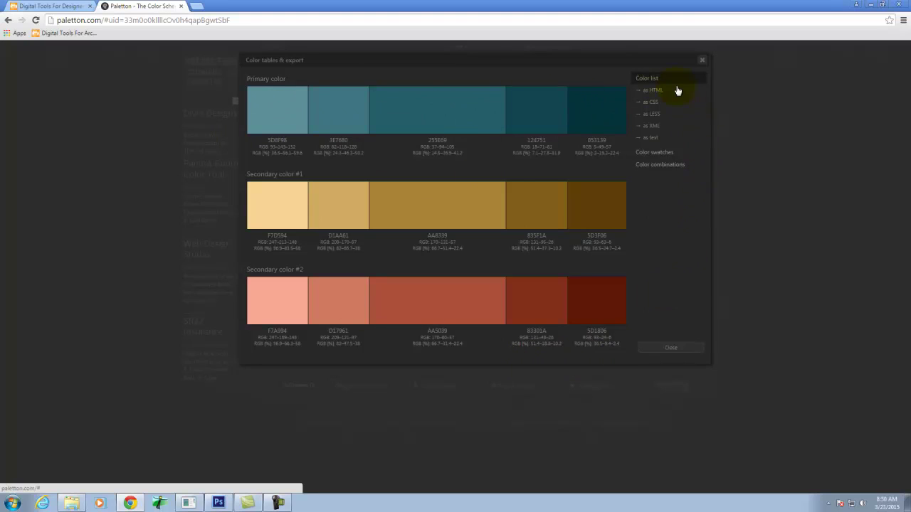
left_click(670, 154)
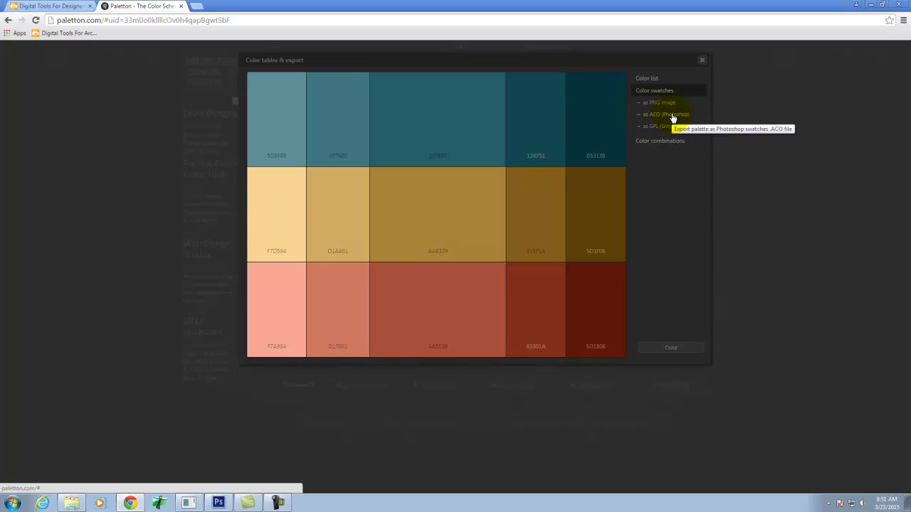
left_click(673, 118)
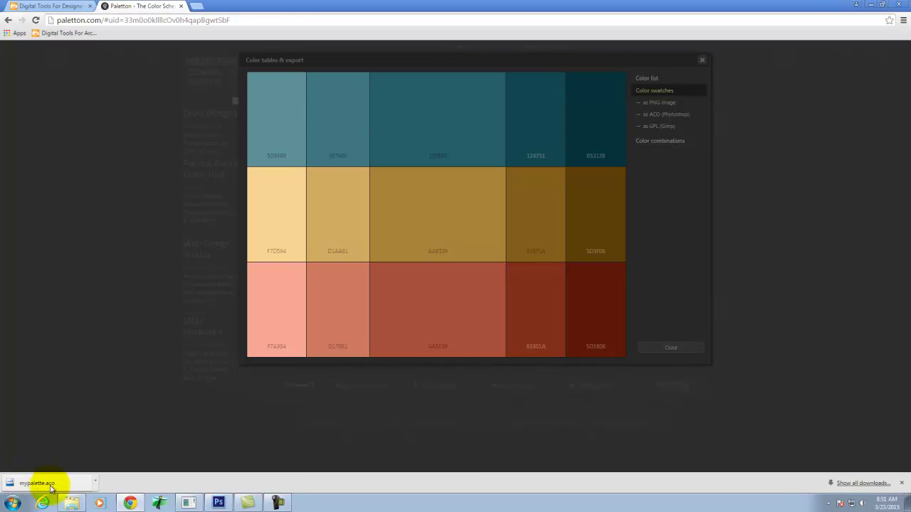
- Show the downloaded mypalette.aco in its folder and copy the file
left_click(96, 484)
left_click(128, 452)
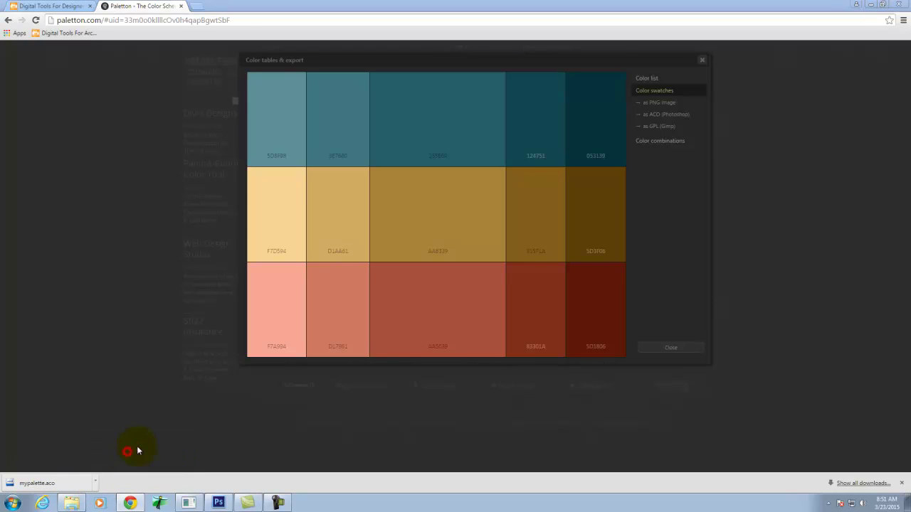
right_click(260, 143)
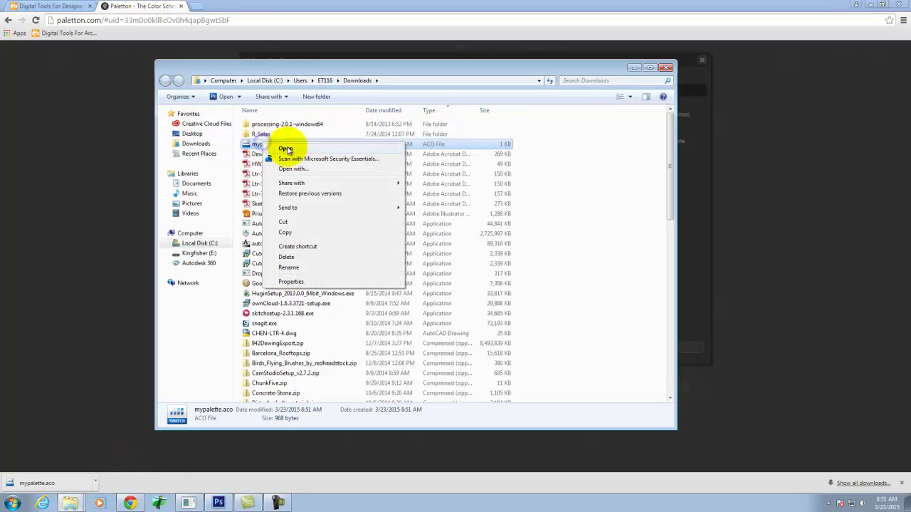
left_click(298, 232)
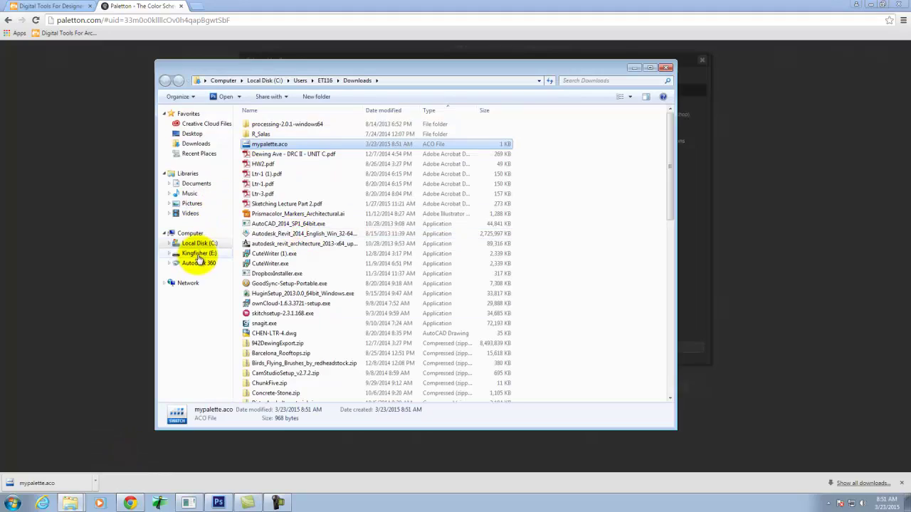
- Go to the DVC folder inside Dropbox on the Kingfisher (E:) drive
left_click(198, 253)
left_click(264, 187)
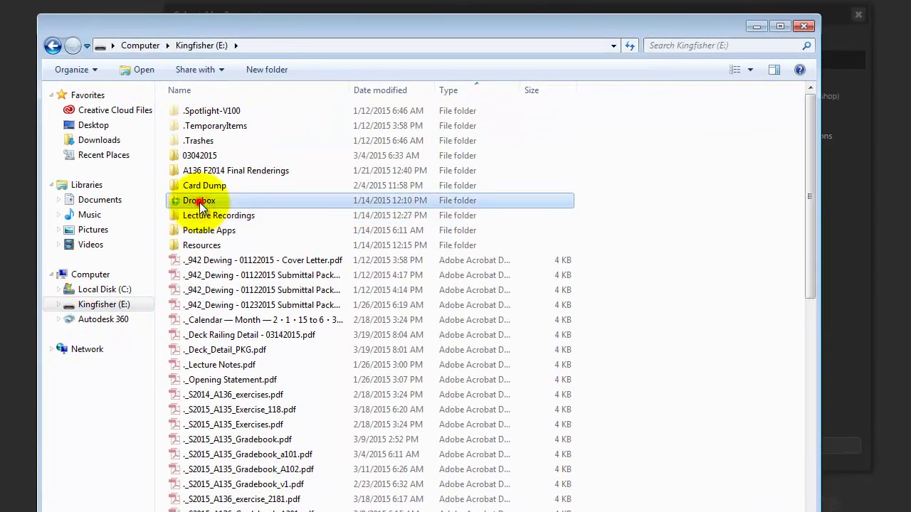
double_click(199, 201)
double_click(188, 110)
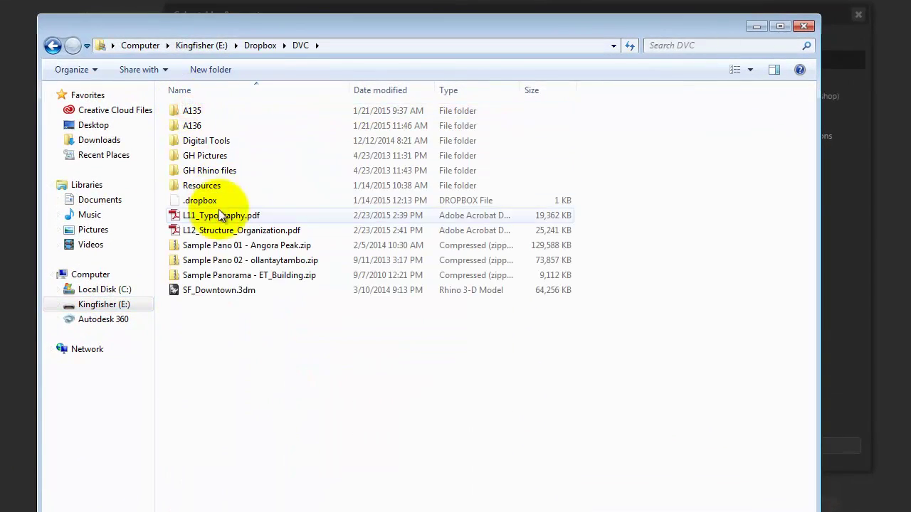
double_click(203, 185)
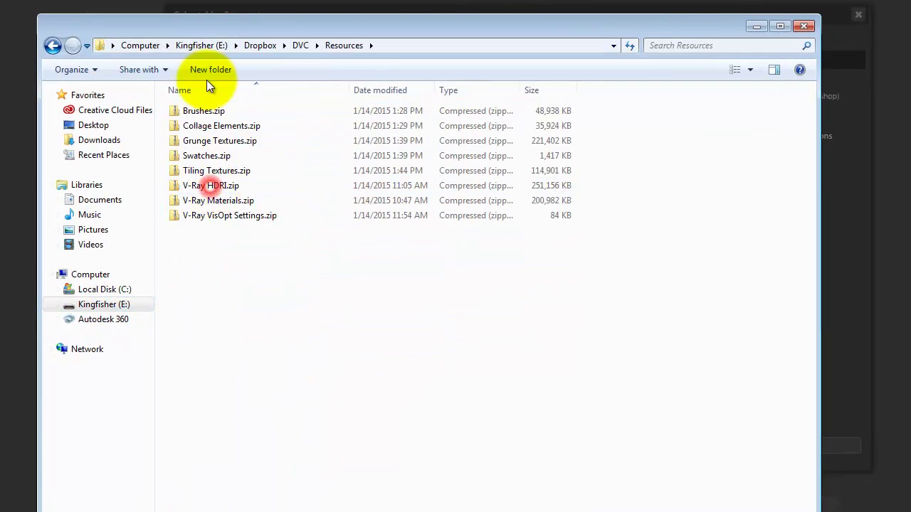
left_click(222, 259)
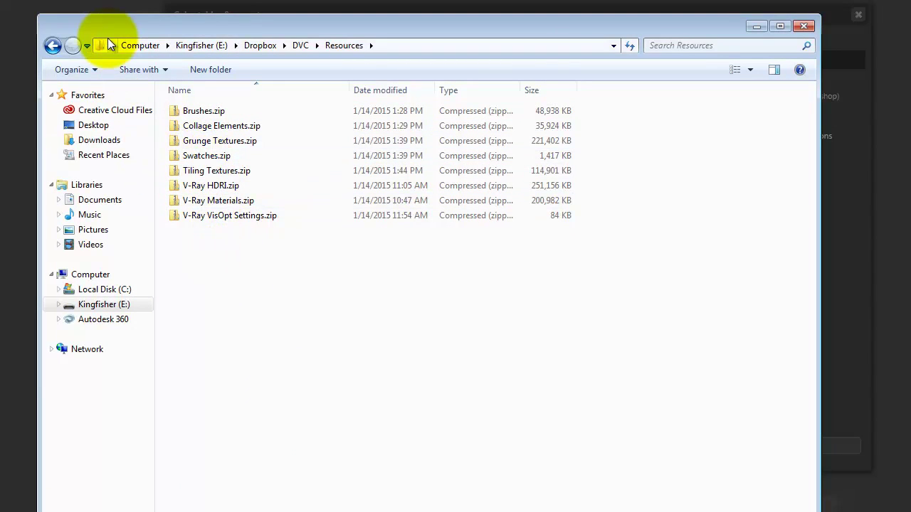
left_click(53, 45)
left_click(216, 332)
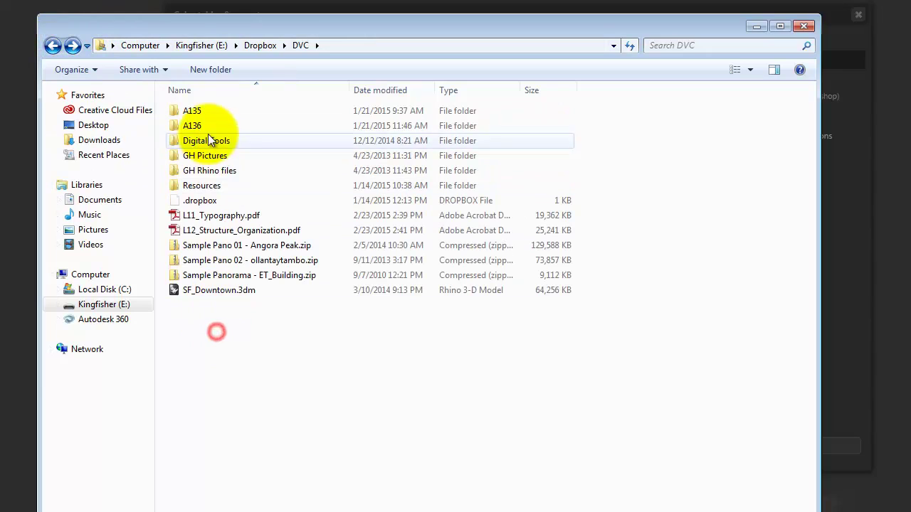
- Create a new folder named Ex118 inside the A135 Exercises folder of A135
double_click(198, 114)
double_click(218, 110)
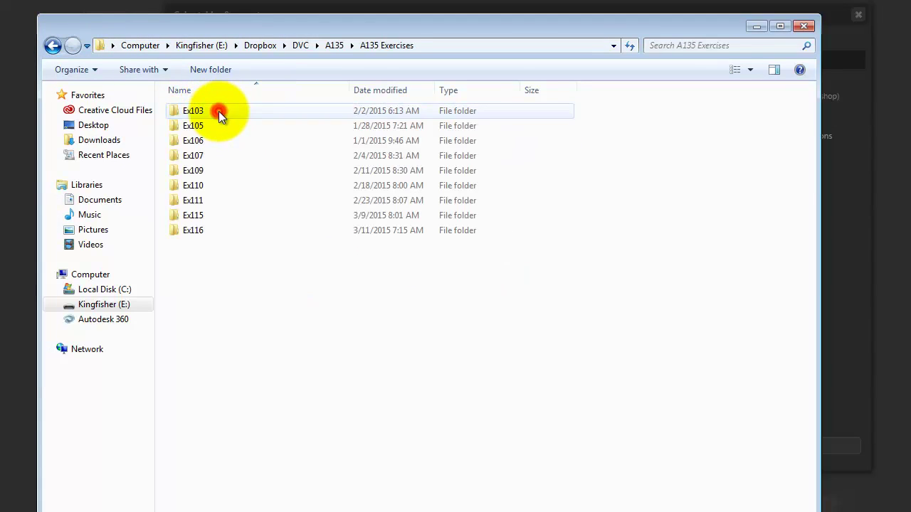
left_click(218, 277)
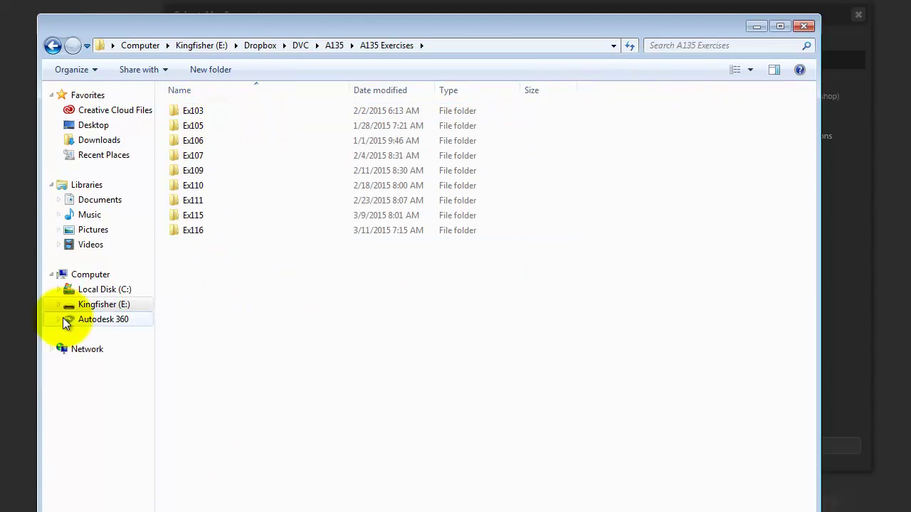
left_click(213, 69)
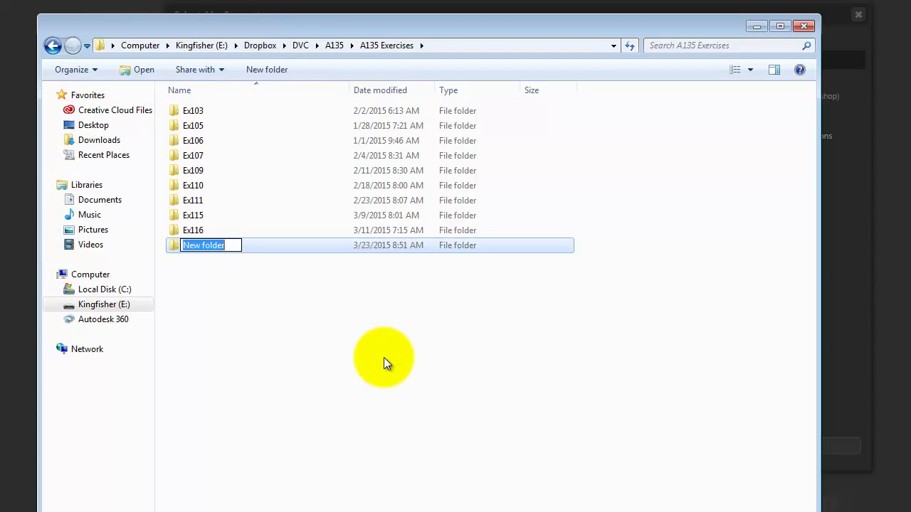
type("Ex118")
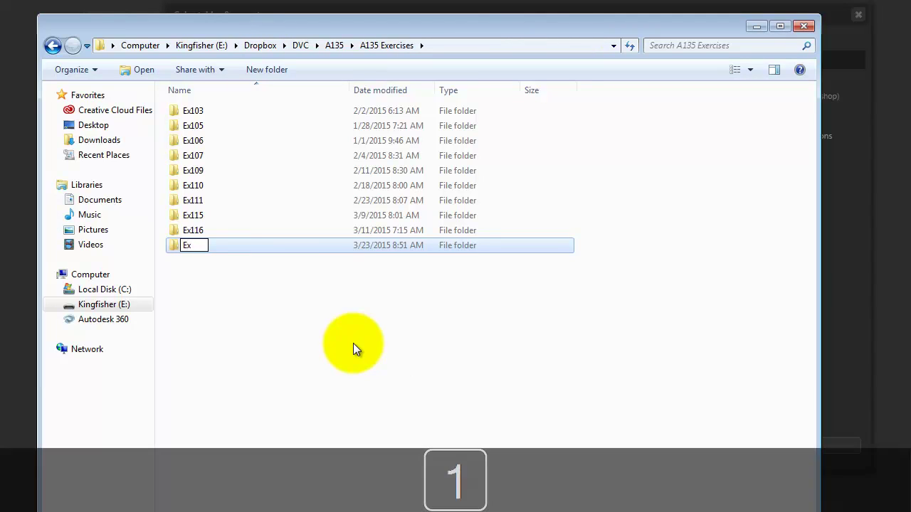
- Paste the copied mypalette.aco file into the Ex118 folder
double_click(240, 248)
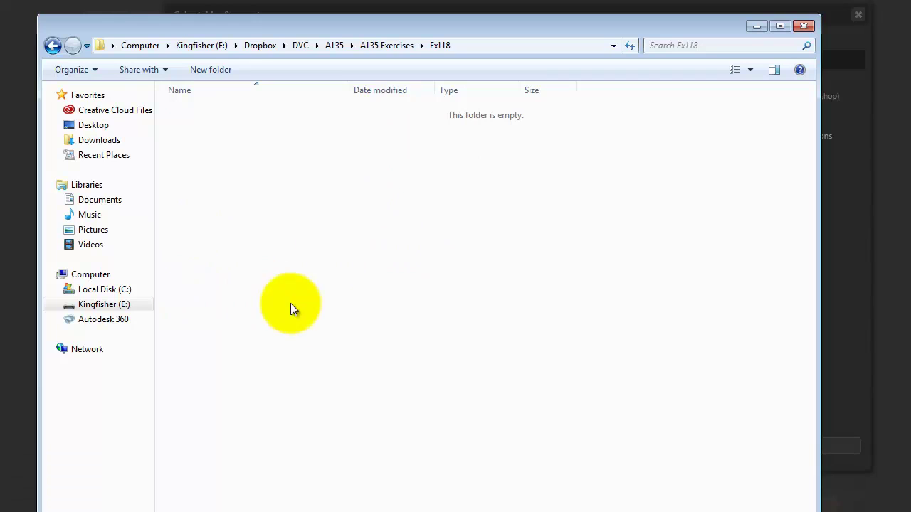
right_click(359, 272)
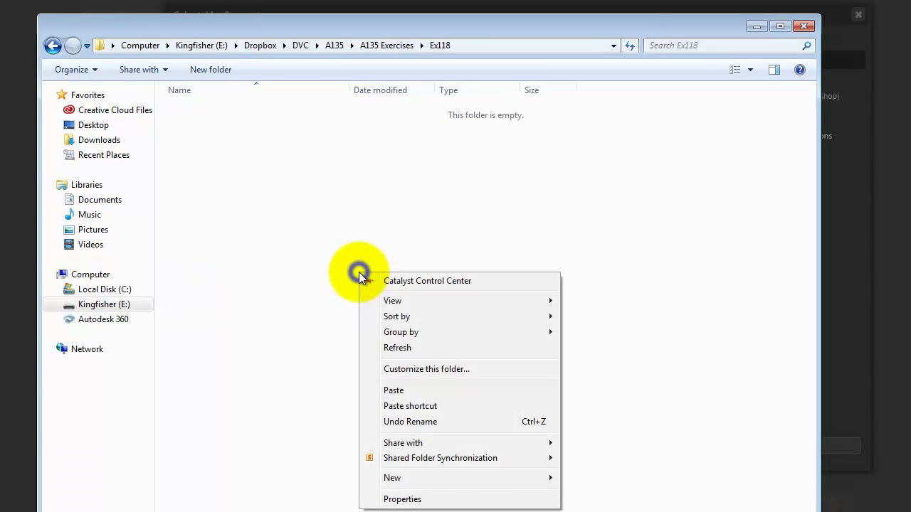
left_click(394, 390)
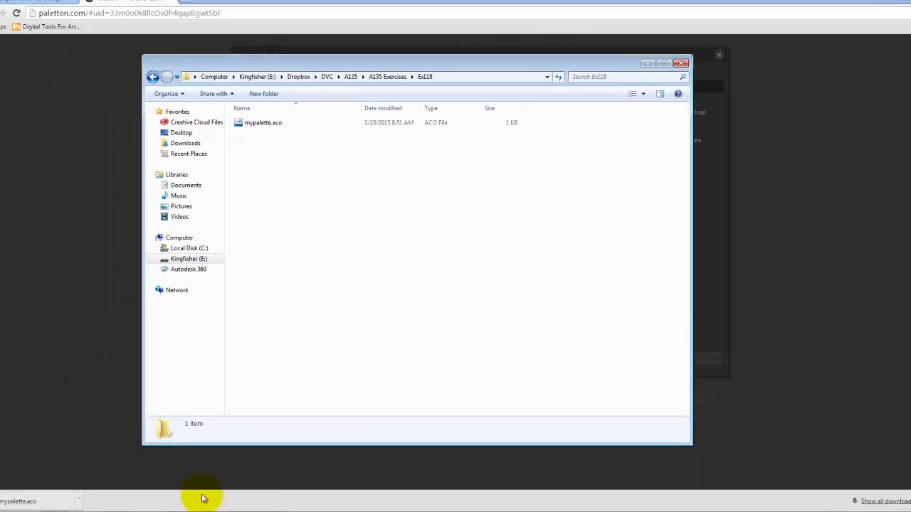
- Switch to Chrome, open the site's Photoshop 1.23 [color swatches] tutorial in a new tab and examine its instructions
left_click(209, 511)
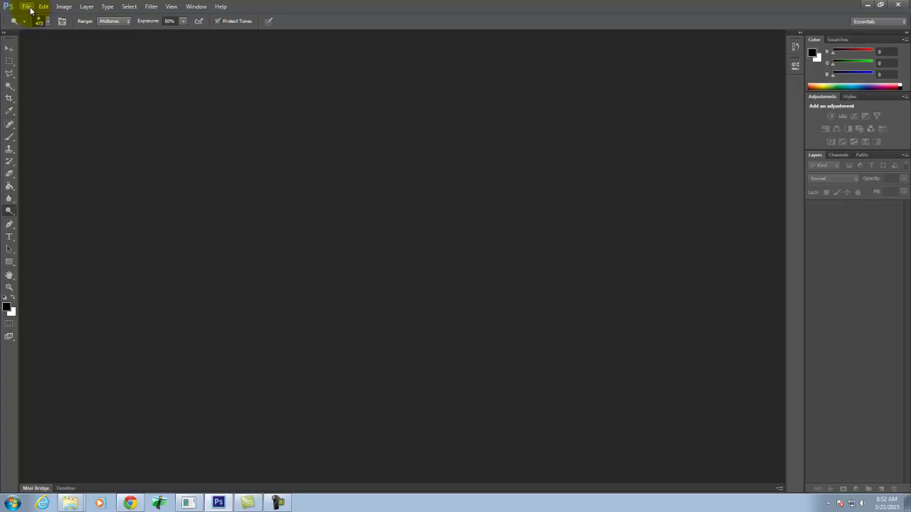
left_click(130, 503)
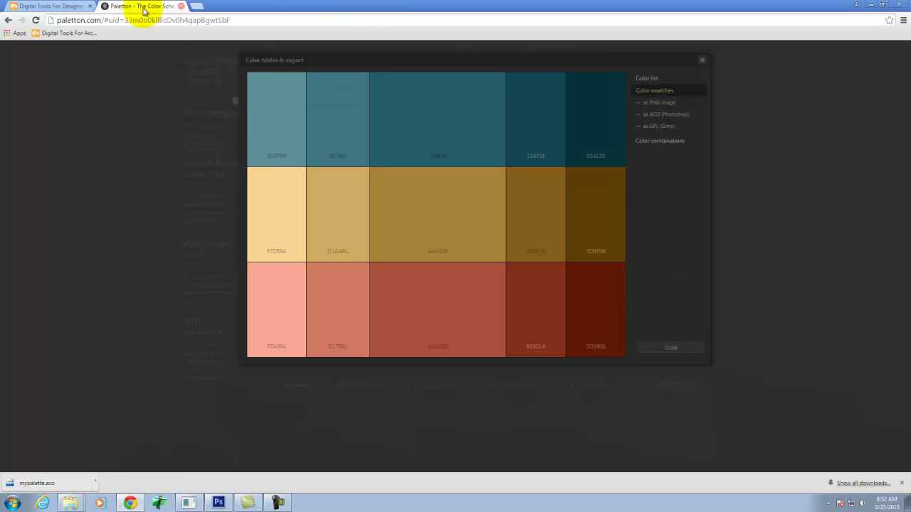
left_click(67, 9)
mouse_move(489, 151)
mouse_move(498, 192)
scroll(410, 264, "down", 3)
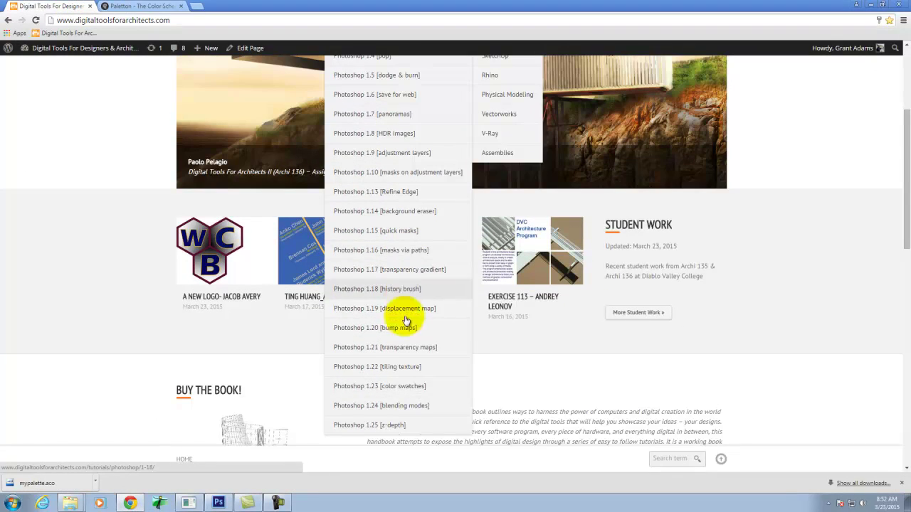
right_click(417, 386)
left_click(456, 392)
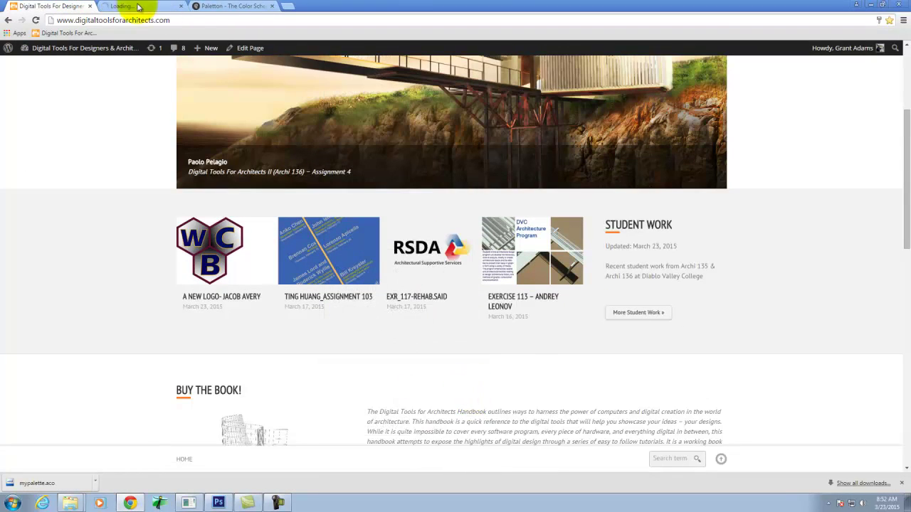
left_click(132, 6)
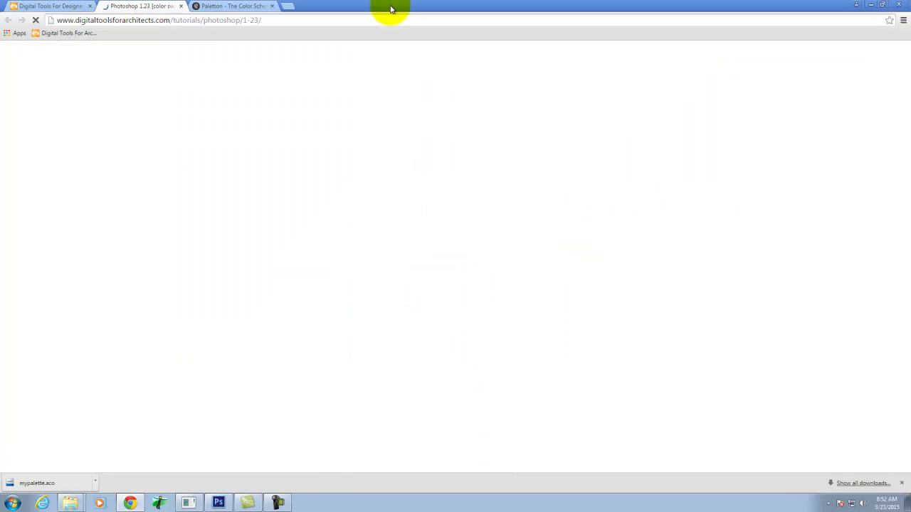
mouse_move(498, 173)
scroll(487, 177, "down", 2)
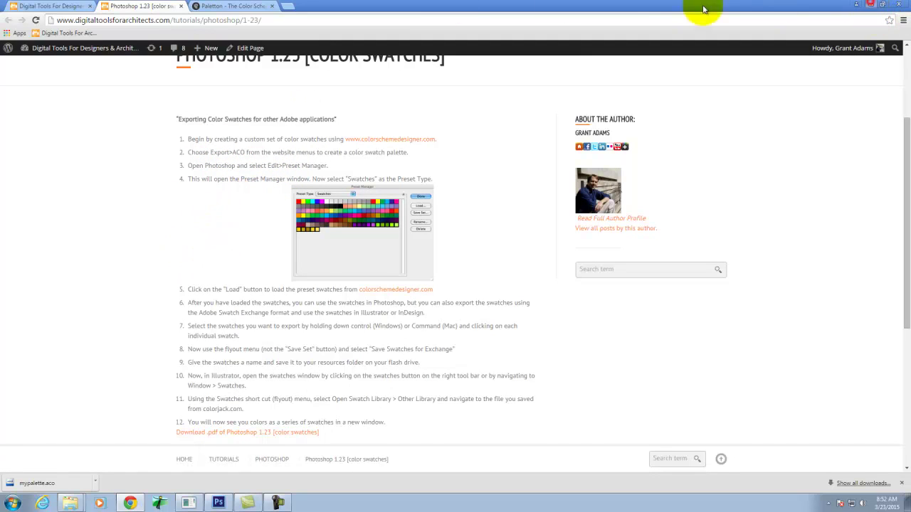
- Switch to Photoshop and open the Preset Manager with Swatches as the preset type
key("alt+Tab")
left_click(27, 7)
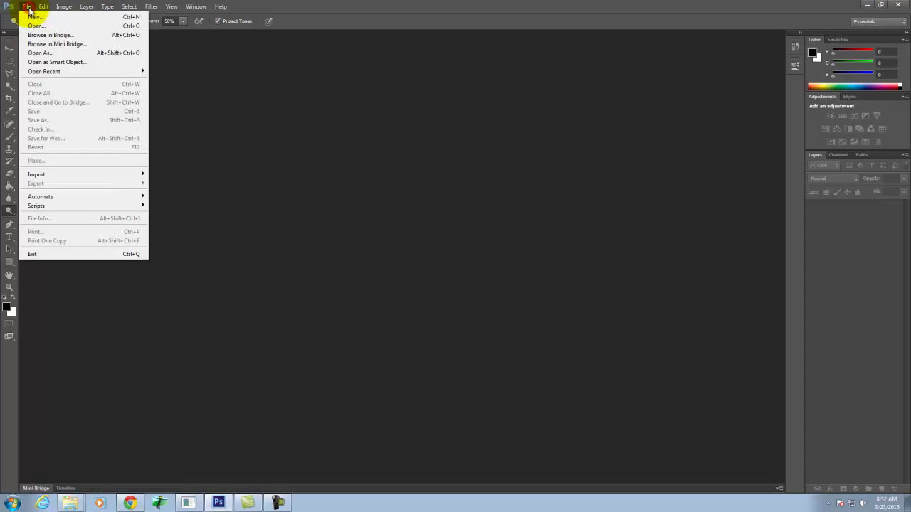
mouse_move(43, 7)
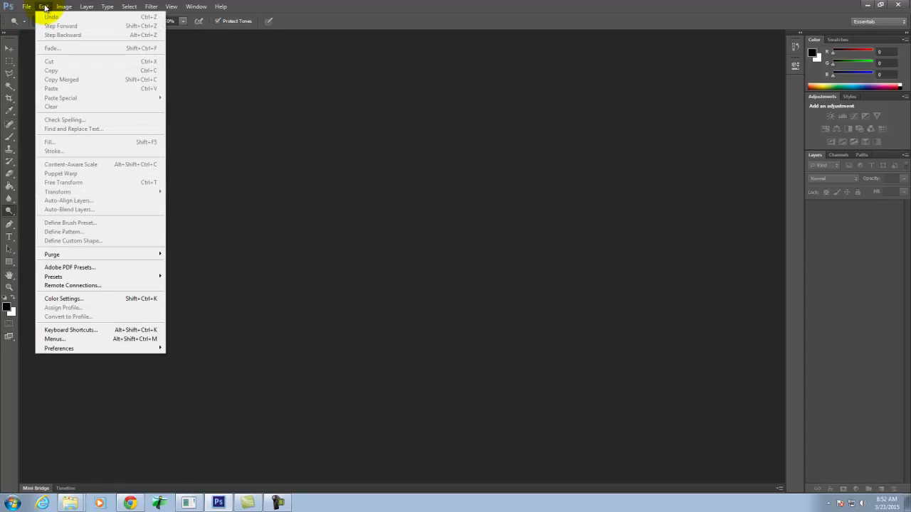
mouse_move(118, 280)
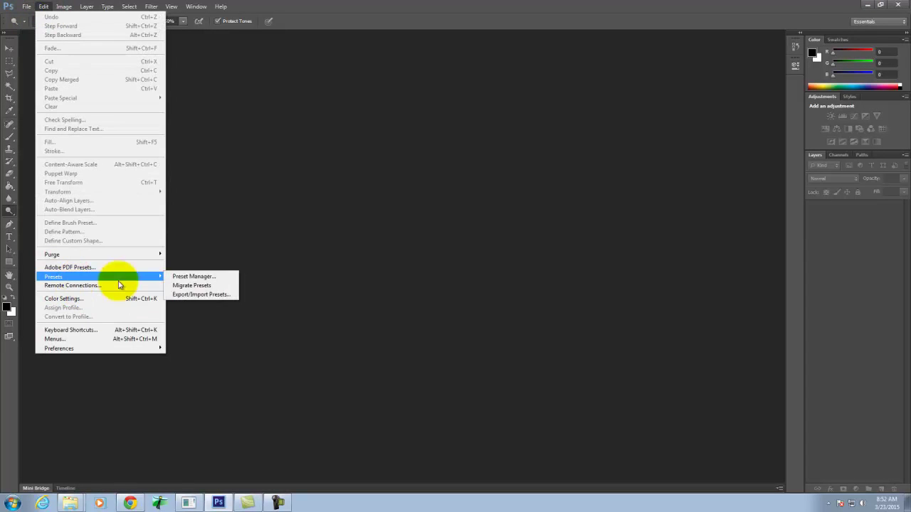
left_click(214, 276)
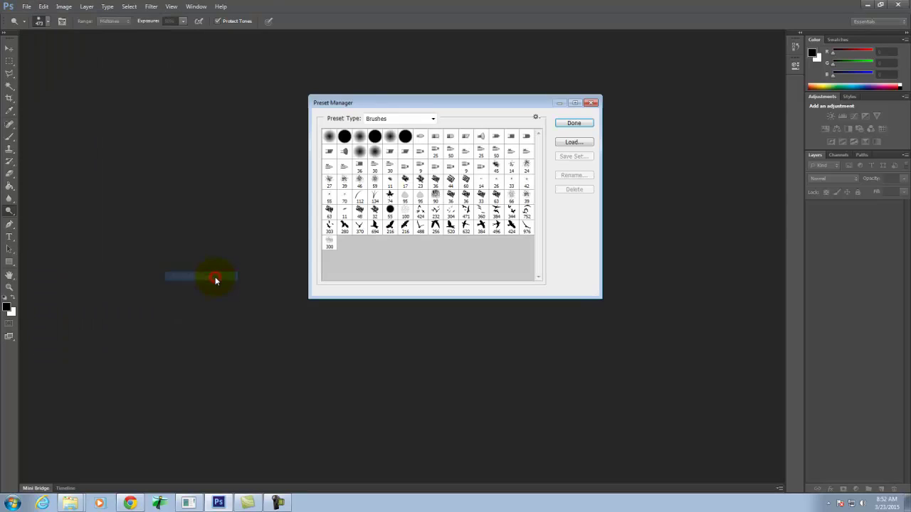
left_click_drag(361, 108, 286, 127)
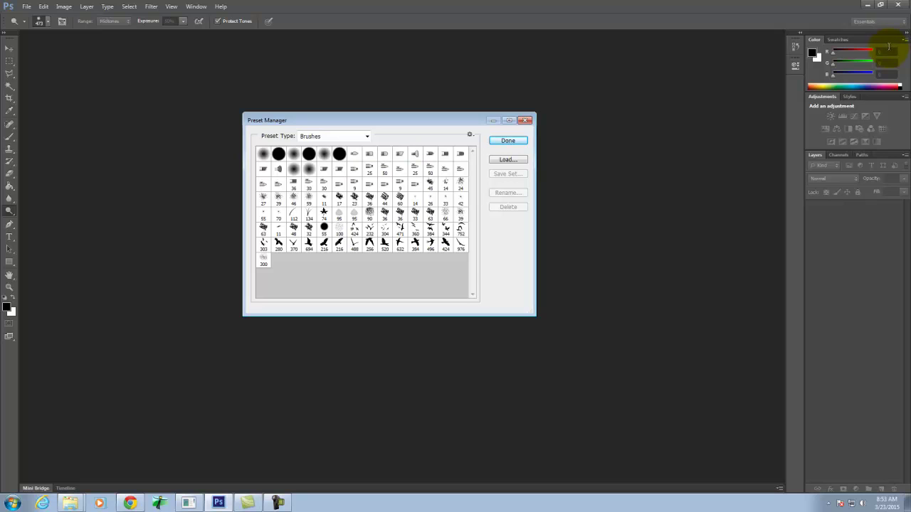
left_click(335, 135)
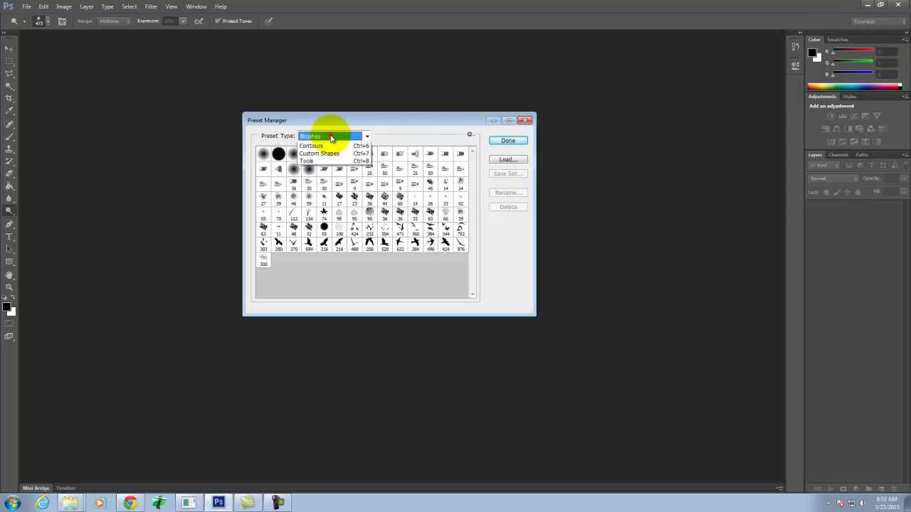
left_click(313, 154)
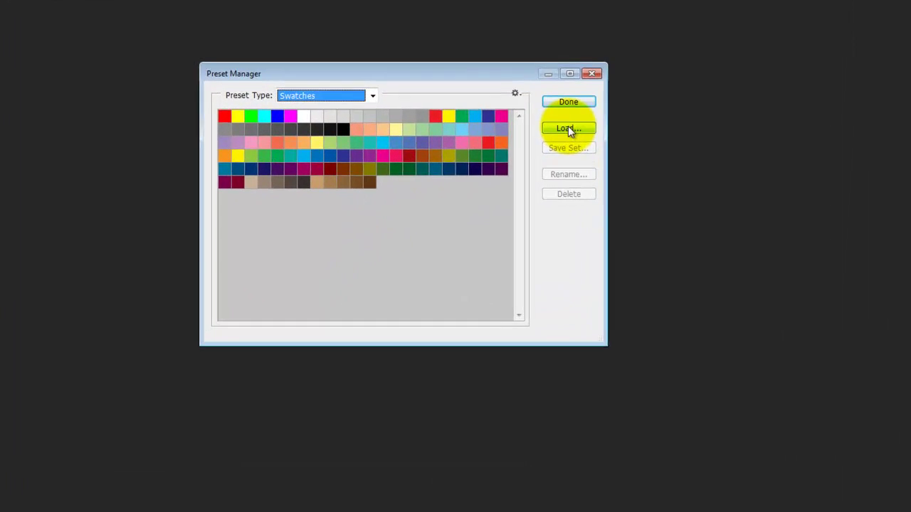
- Load mypalette.aco into the swatches from Dropbox > DVC > A135 > A135 Exercises > Ex118 on the Kingfisher (E:) drive
left_click(567, 128)
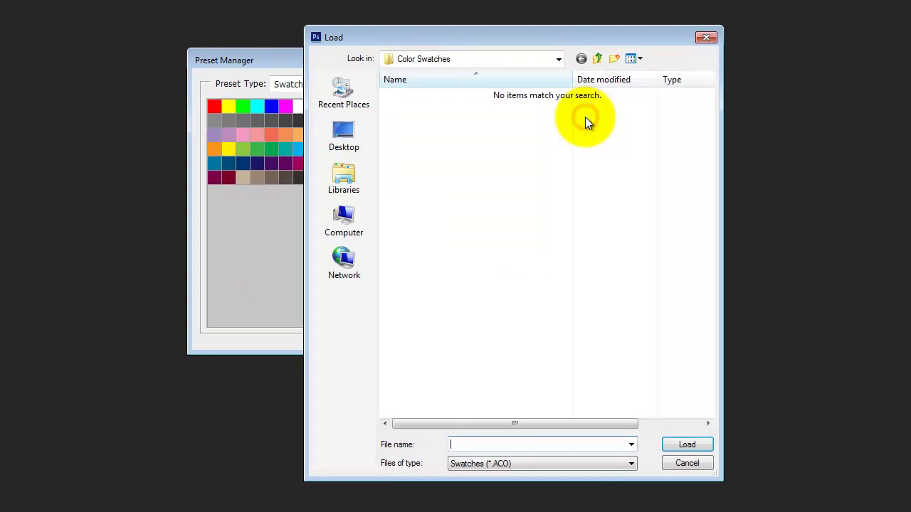
left_click(471, 59)
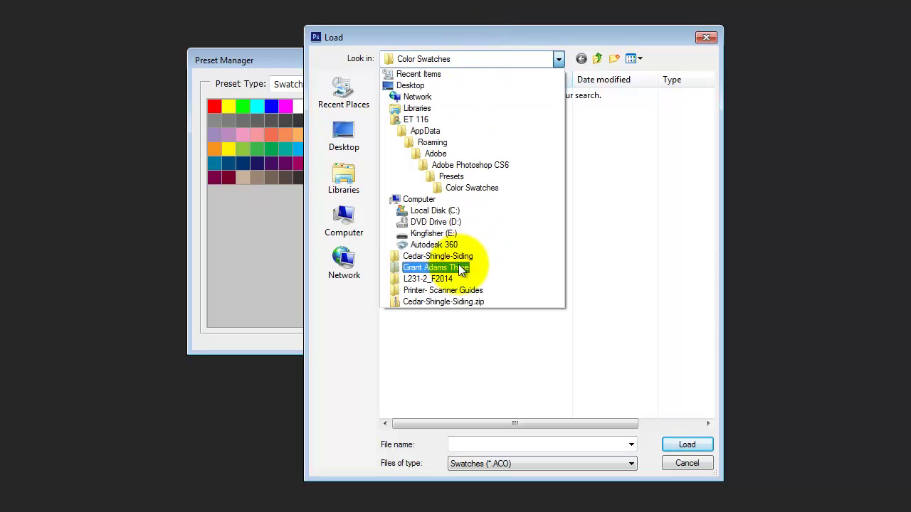
left_click(433, 236)
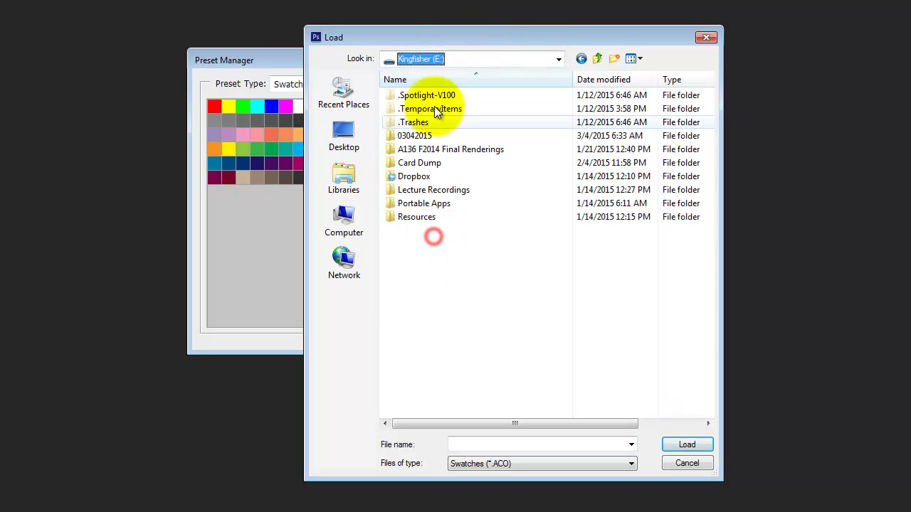
double_click(402, 176)
double_click(398, 99)
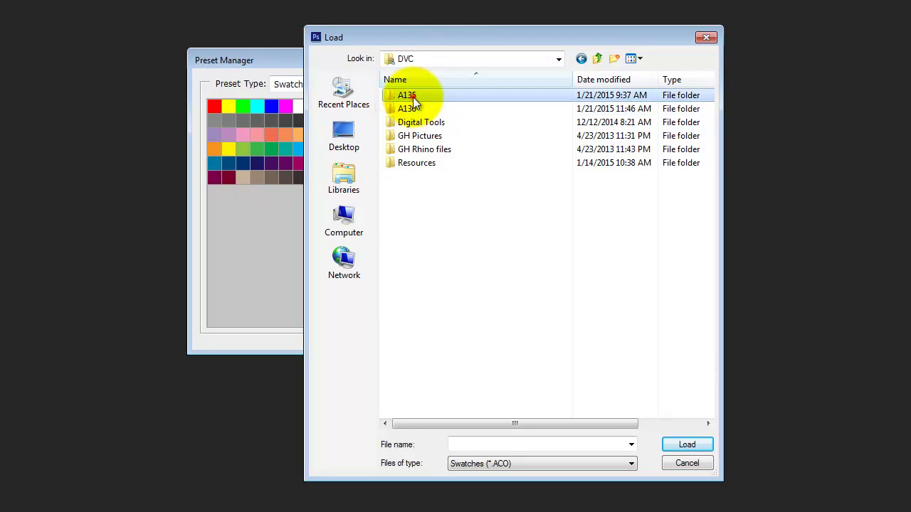
double_click(418, 95)
double_click(420, 95)
double_click(402, 215)
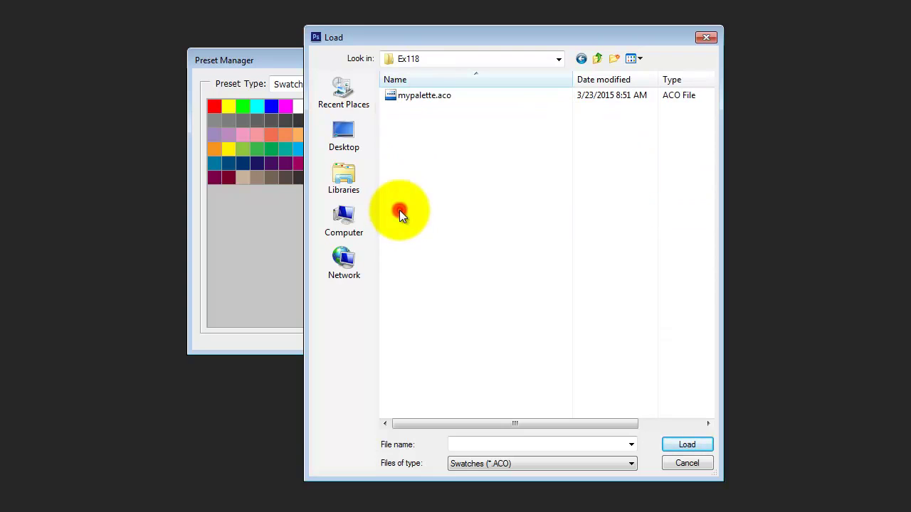
left_click(419, 94)
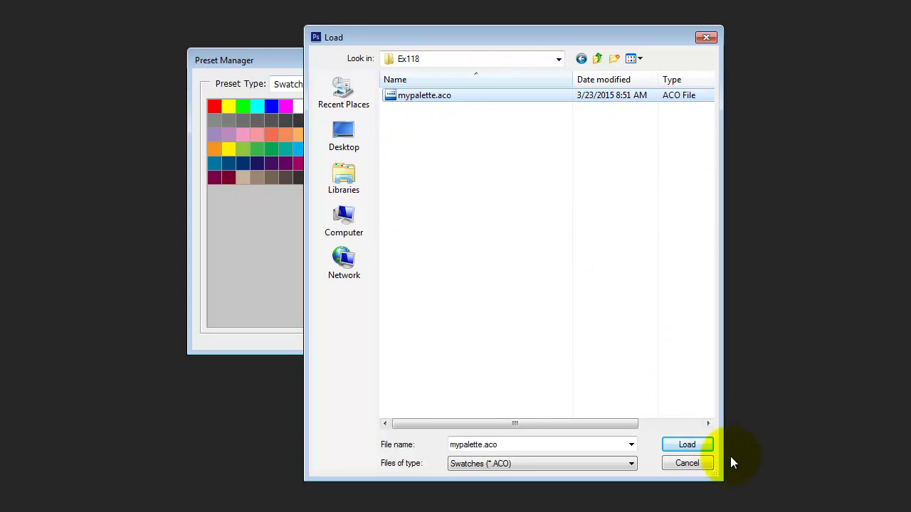
left_click(687, 446)
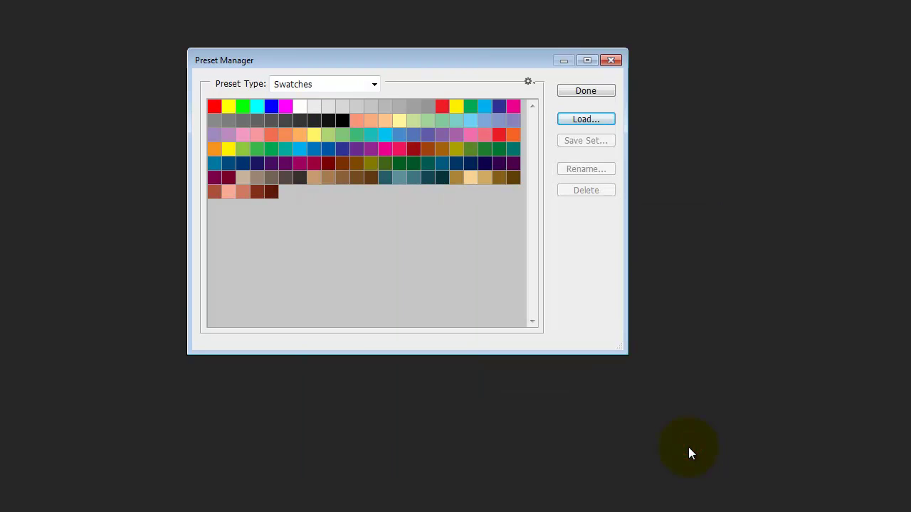
- Select all the newly loaded teal, gold and red palette swatches at the end of the swatch list
left_click(390, 180)
left_click_drag(394, 179, 250, 188)
left_click_drag(285, 194, 415, 179)
left_click(434, 178, "shift")
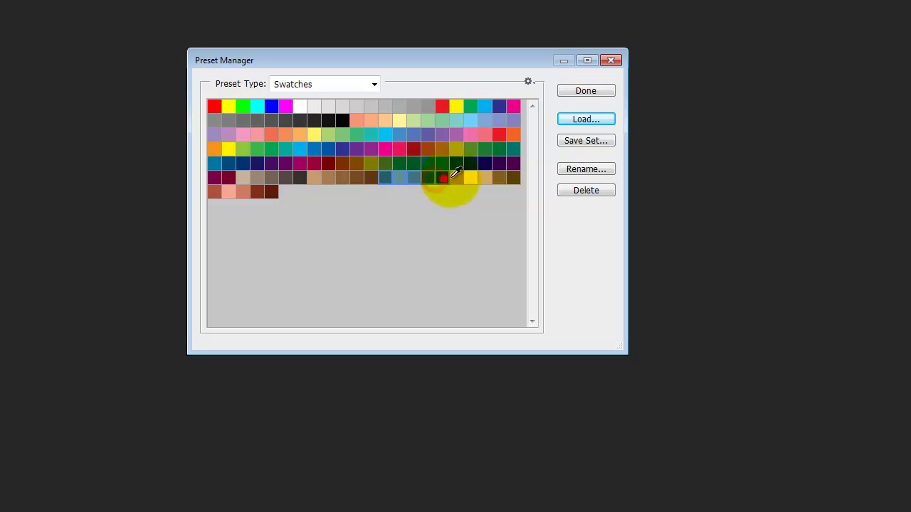
left_click(516, 177, "shift")
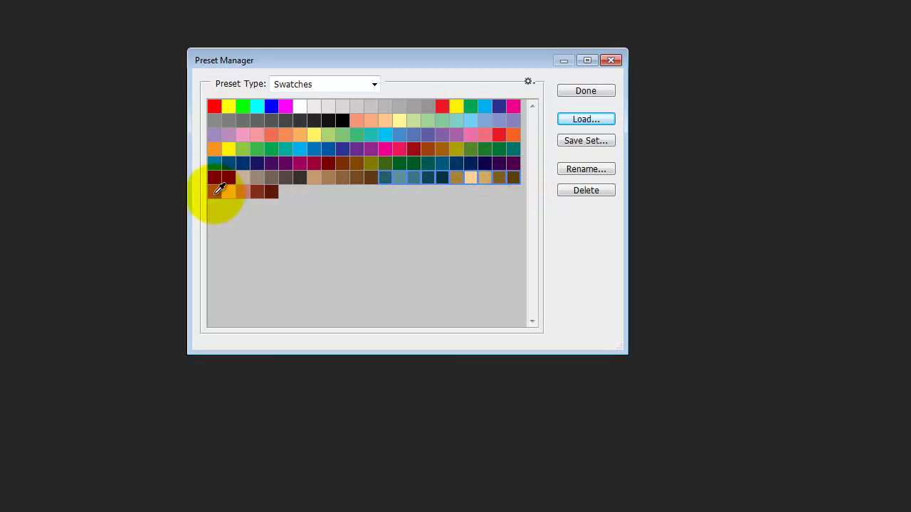
left_click(243, 191, "shift")
left_click(273, 190, "shift")
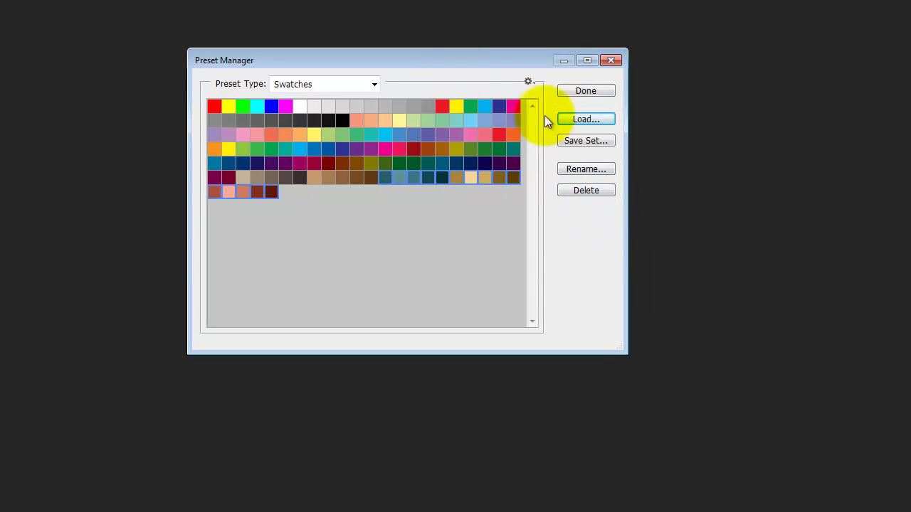
- Save the selected swatches for exchange in the Ex118 folder as an ASE file named with the author's first name followed by "Colors"
left_click(530, 83)
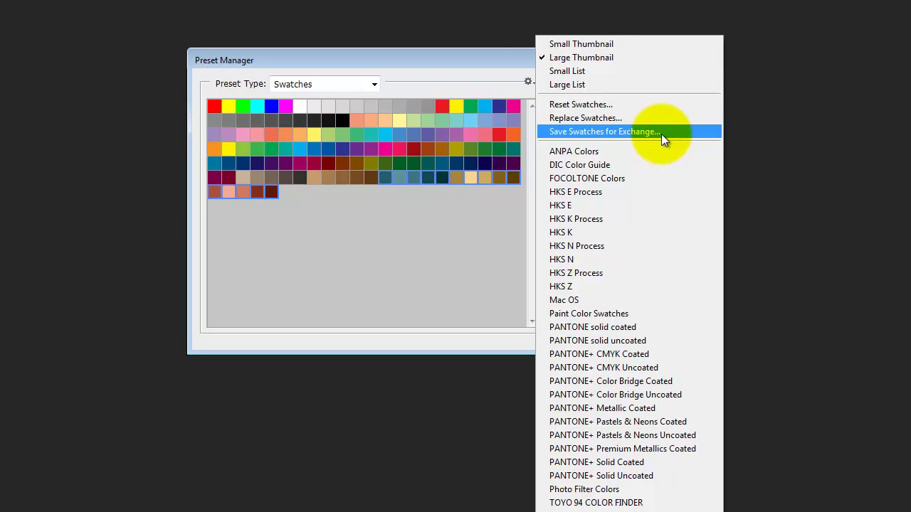
left_click(484, 63)
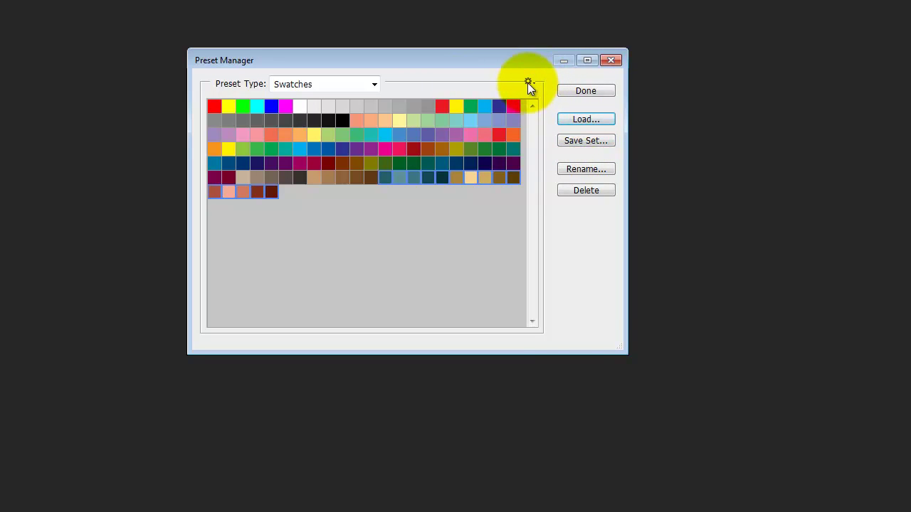
left_click(527, 83)
left_click(607, 132)
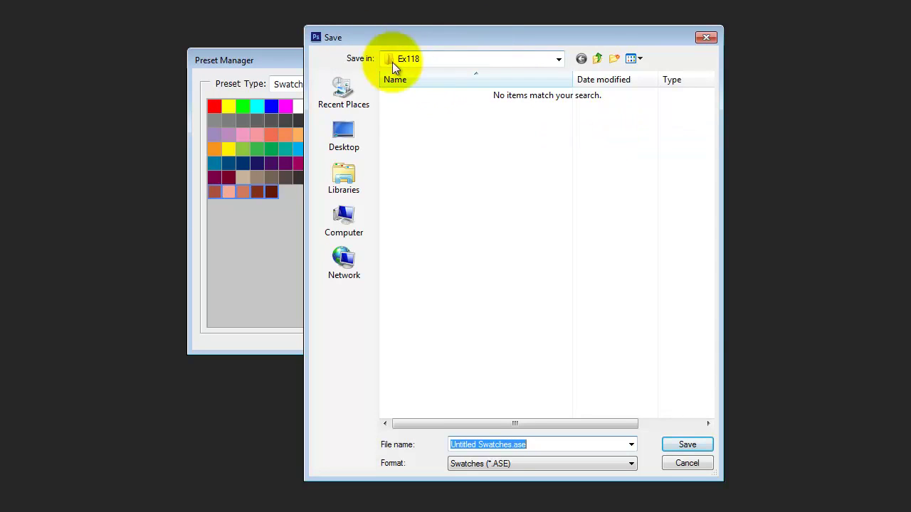
left_click(506, 444)
left_click_drag(511, 444, 313, 421)
key("BackSpace")
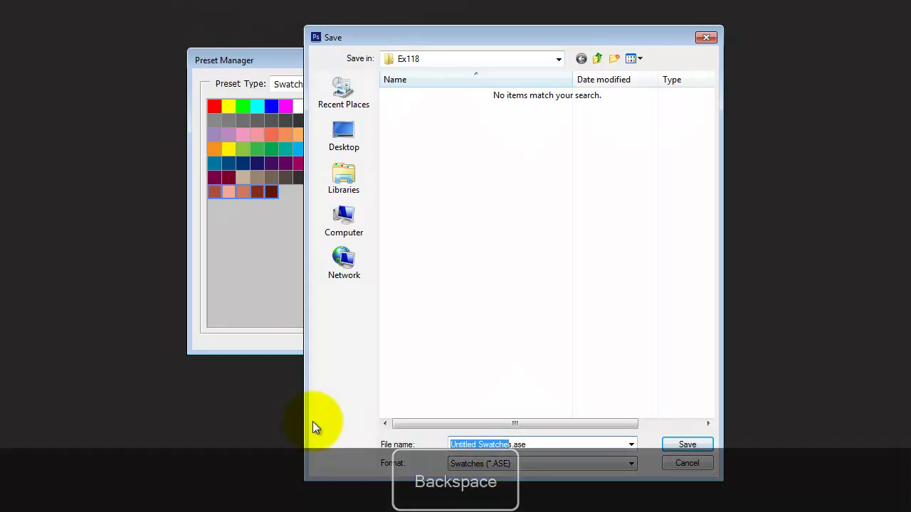
key("Right")
key("BackSpace")
type("ra")
key("BackSpace")
key("BackSpace")
type("Gra")
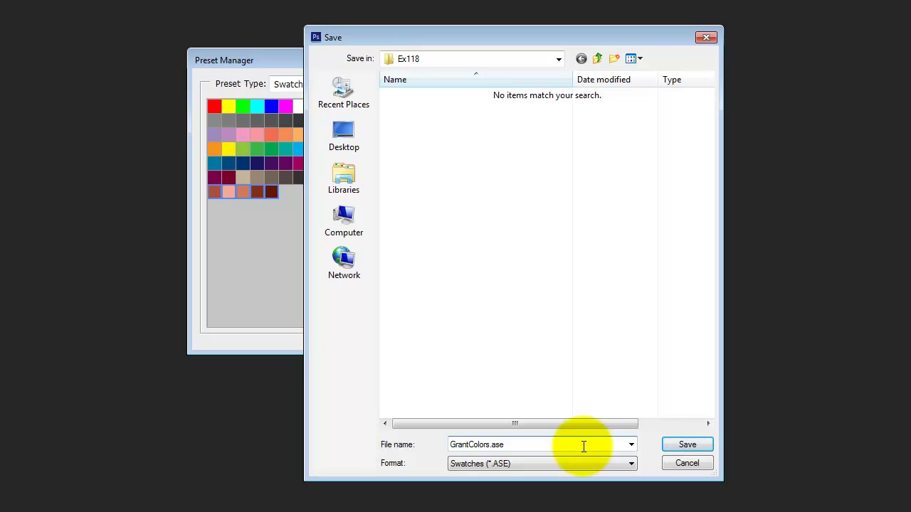
left_click(687, 444)
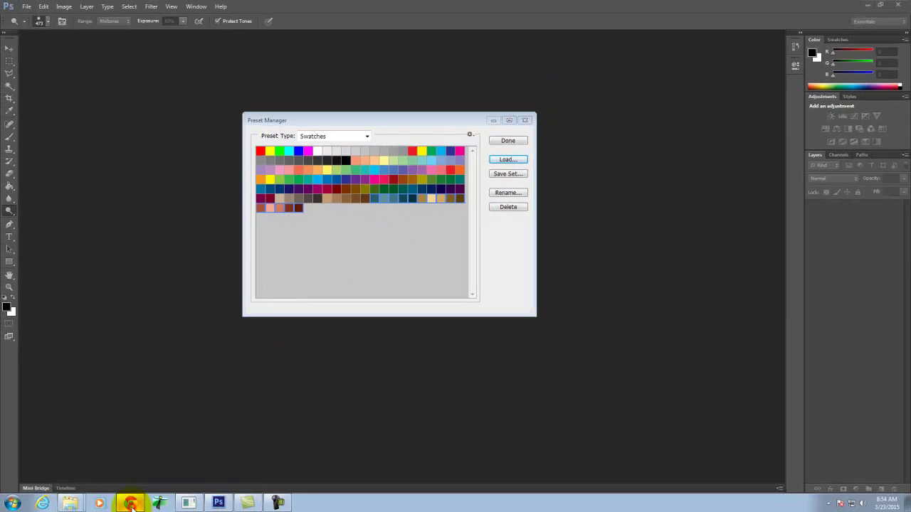
- Switch to Chrome and open Exercise 118 from the course site's Spring 2015 exercises for Digital Tools For Architects (A135)
left_click(129, 500)
left_click(58, 8)
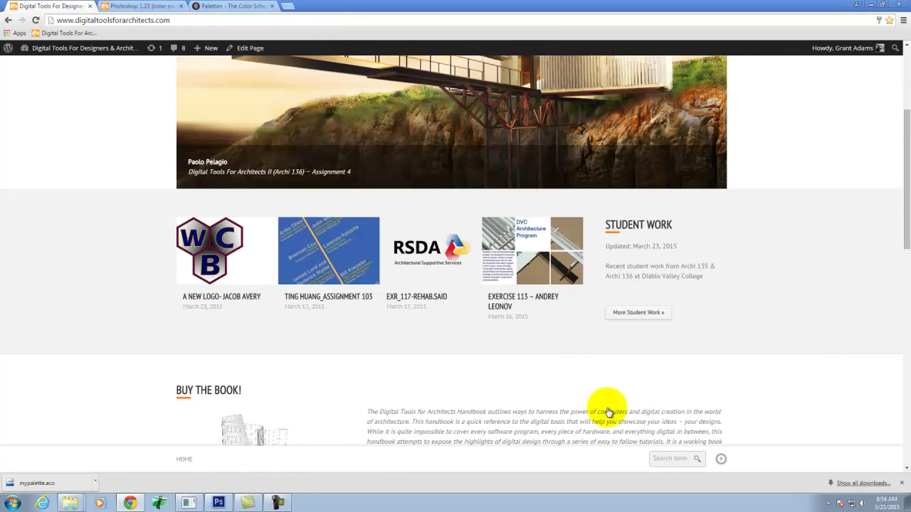
scroll(768, 349, "up", 1)
scroll(769, 348, "up", 3)
mouse_move(534, 150)
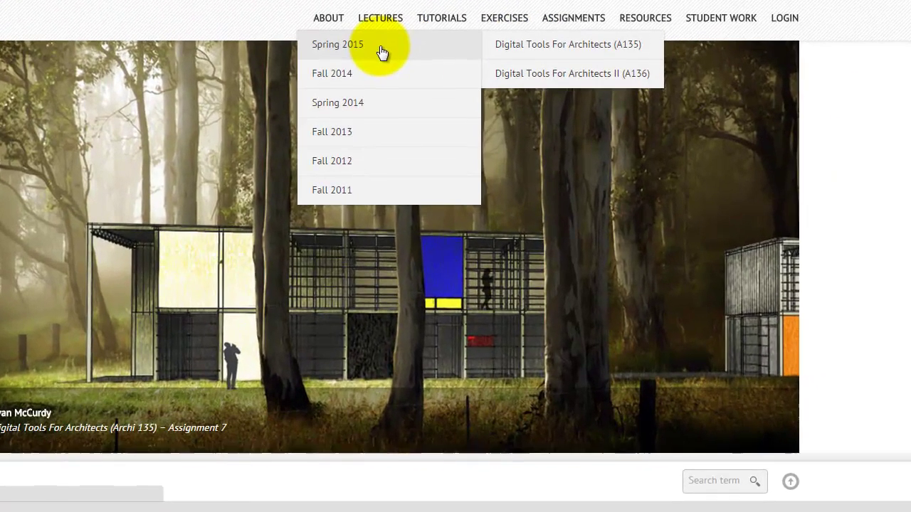
left_click(409, 98)
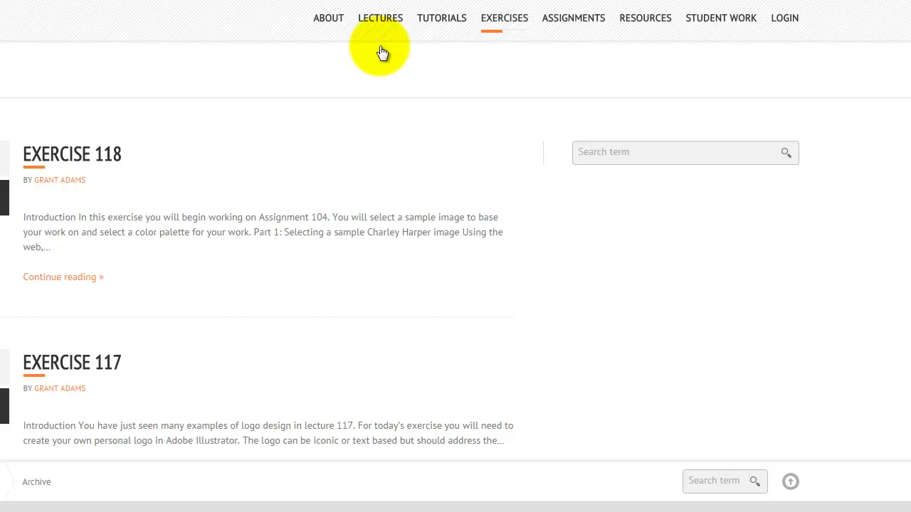
left_click(57, 154)
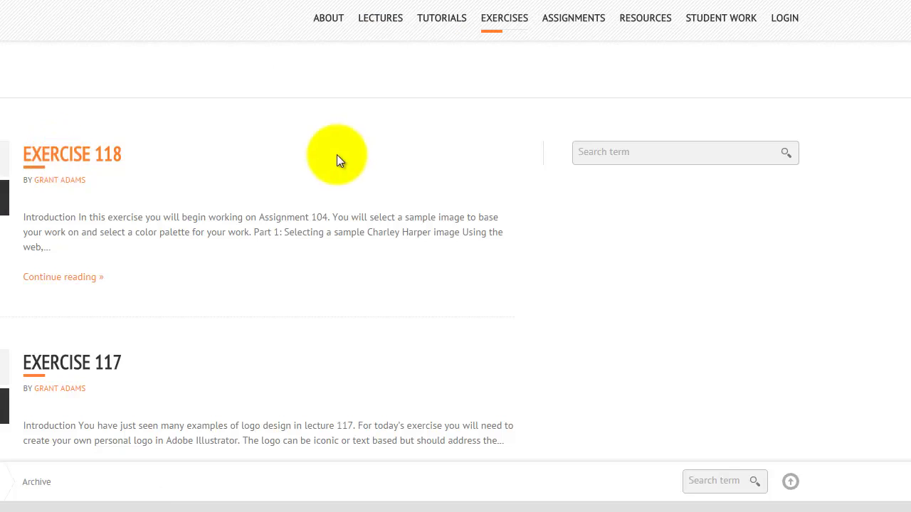
- Download the 15-color swatch sample file from Part 4 as Color_Swatch_15.ai into Kingfisher (E:) > Dropbox > DVC > A135 > A135 Exercises > Ex118
scroll(541, 258, "down", 8)
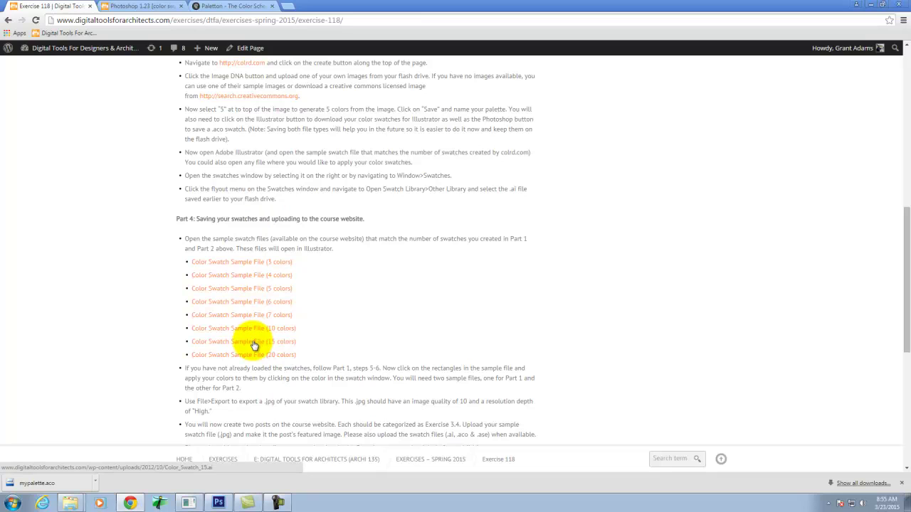
right_click(255, 346)
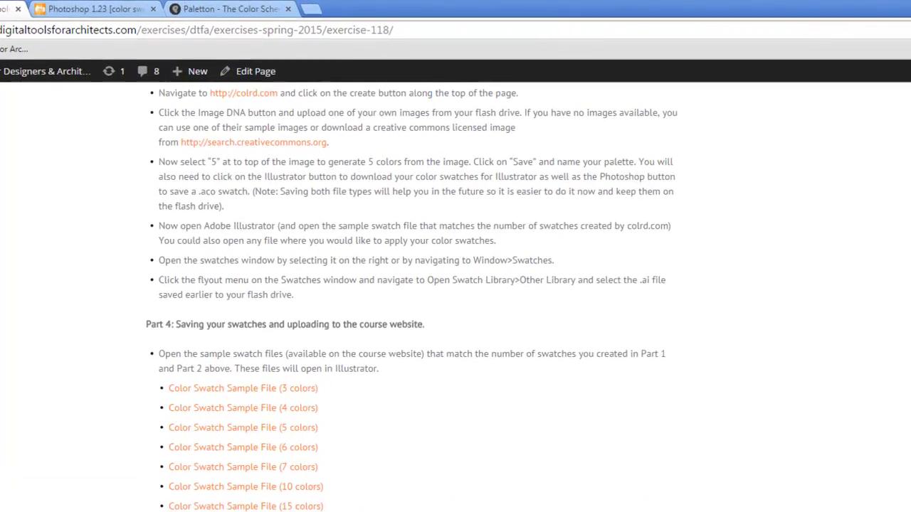
left_click(399, 502)
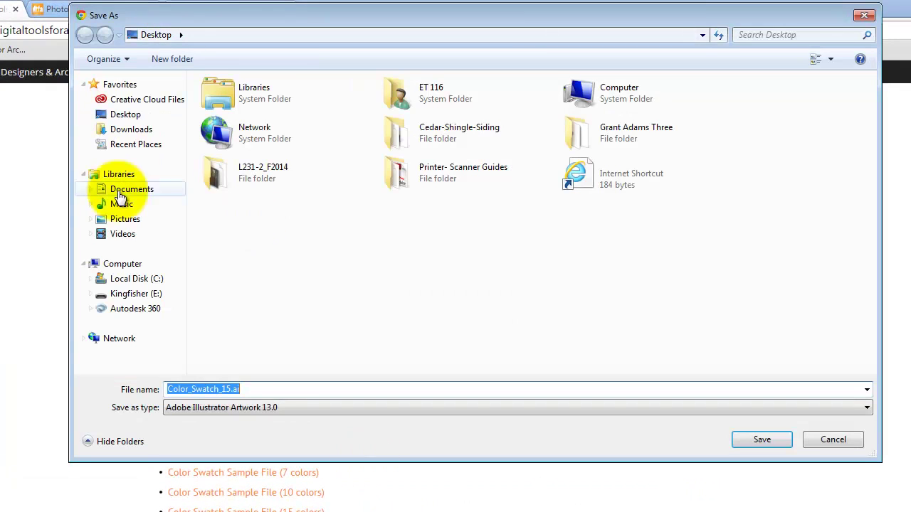
left_click(134, 298)
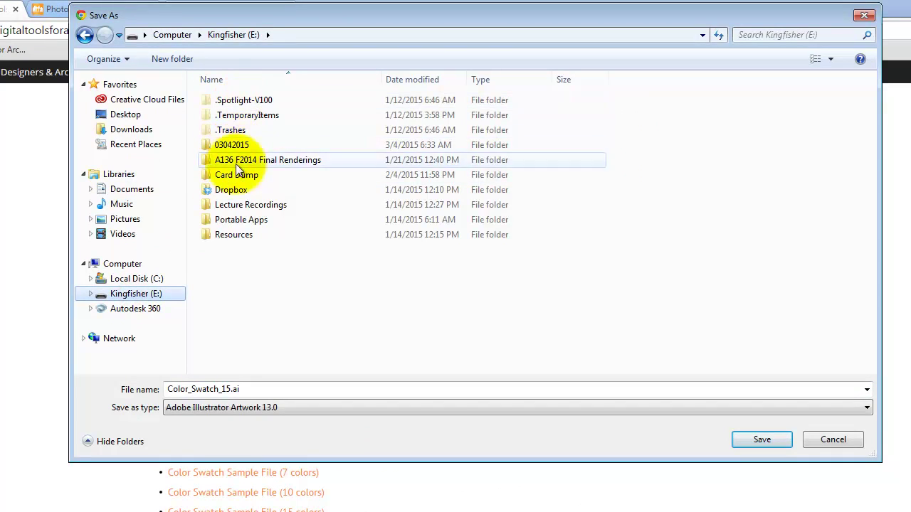
double_click(231, 189)
double_click(227, 108)
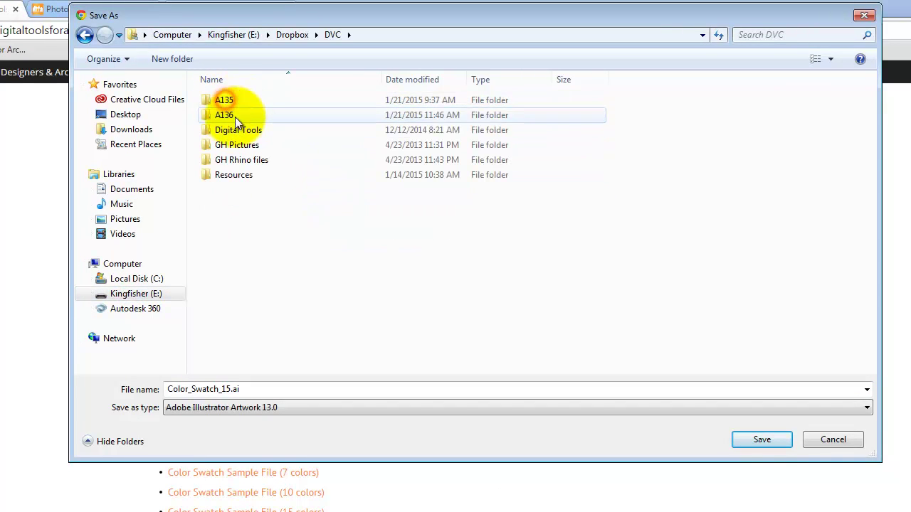
double_click(228, 98)
double_click(242, 99)
double_click(224, 234)
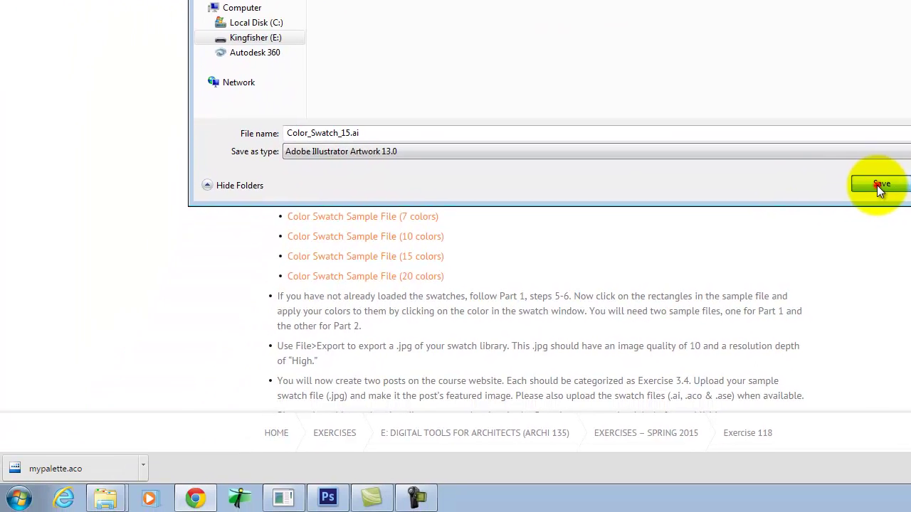
left_click(817, 329)
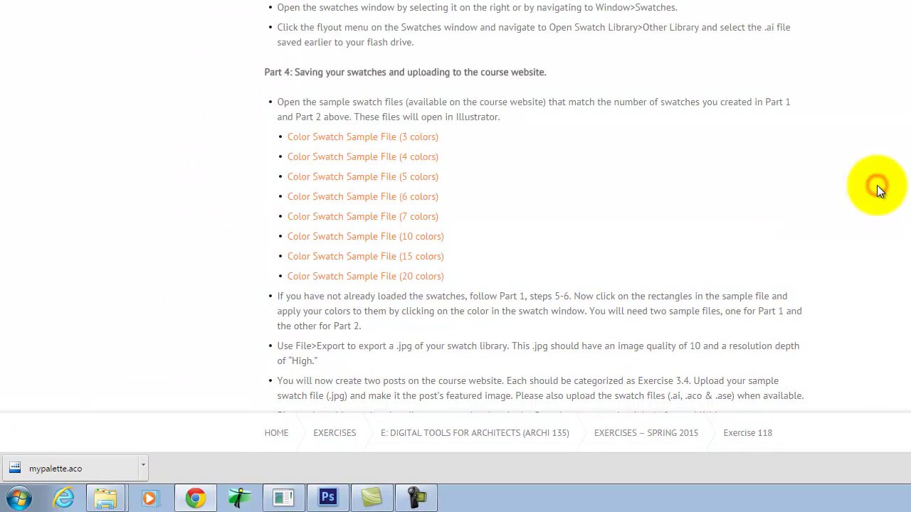
- Launch Adobe Illustrator CS6 (64 Bit) from the Adobe Design Standard CS6 programs
left_click(19, 498)
left_click(59, 433)
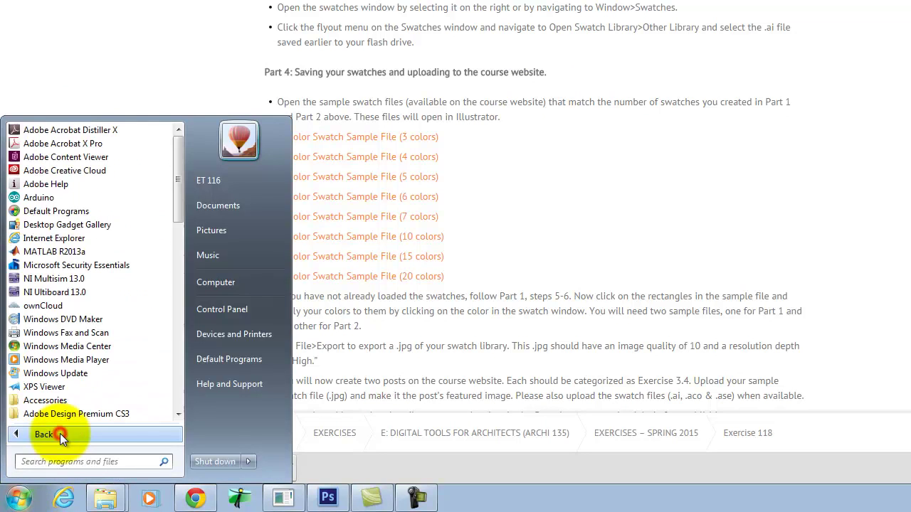
left_click_drag(177, 216, 178, 235)
left_click(116, 334)
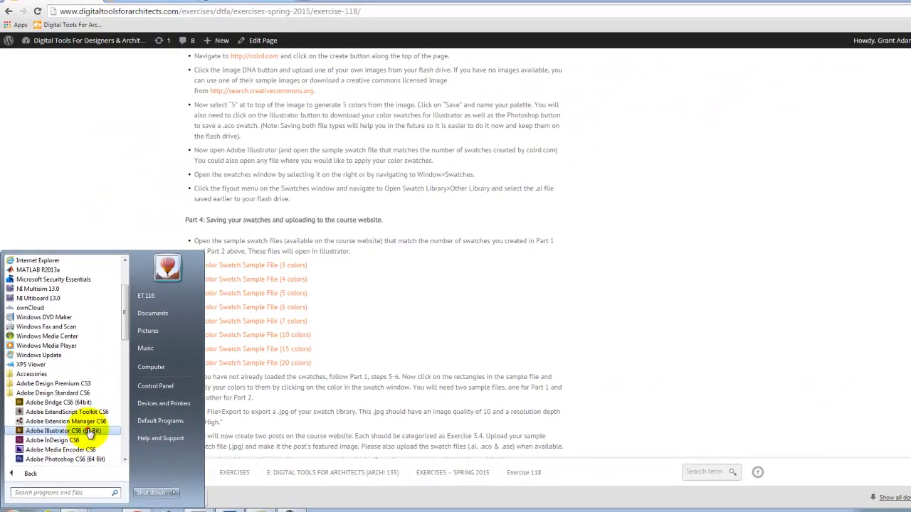
left_click(85, 420)
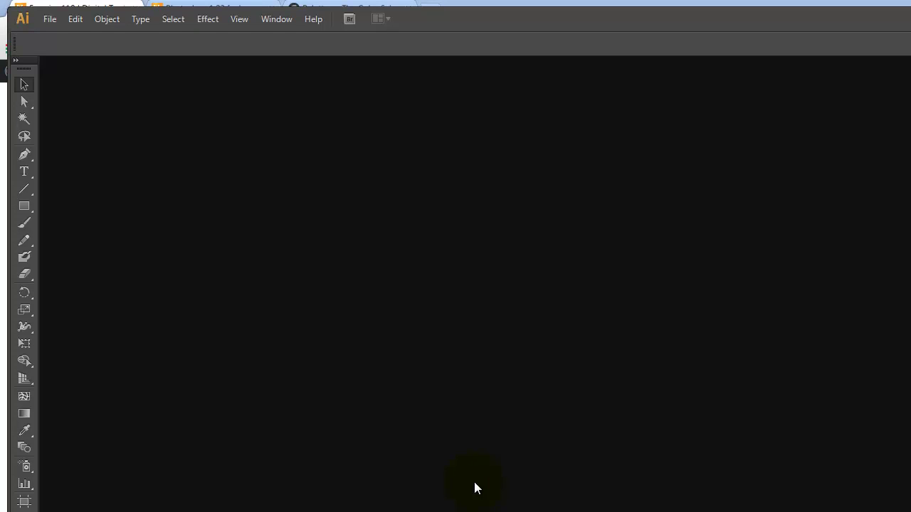
- Start opening a document and browse to the Dropbox > DVC folder on the Kingfisher (E:) drive
left_click(51, 21)
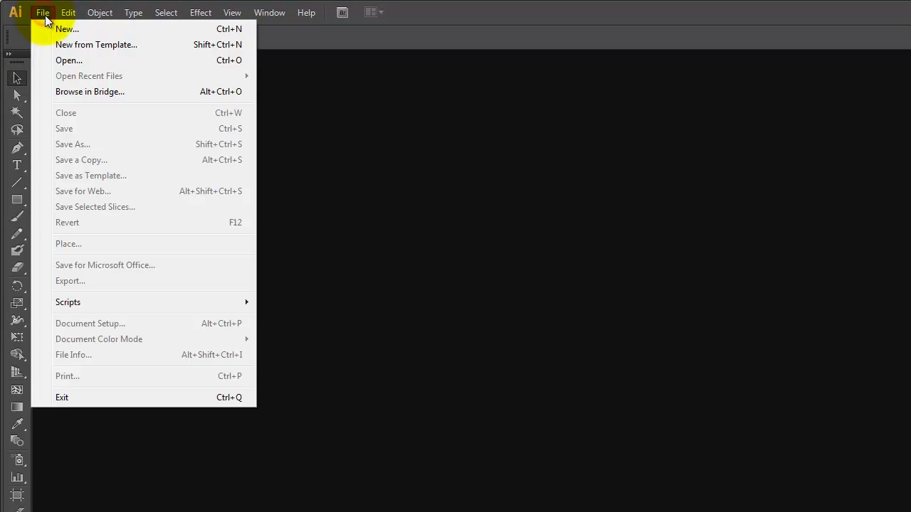
left_click(82, 60)
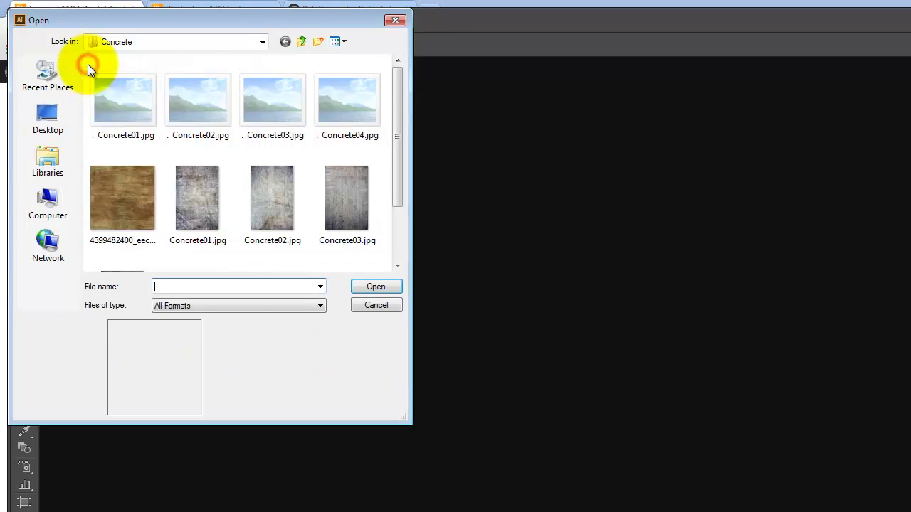
left_click(137, 43)
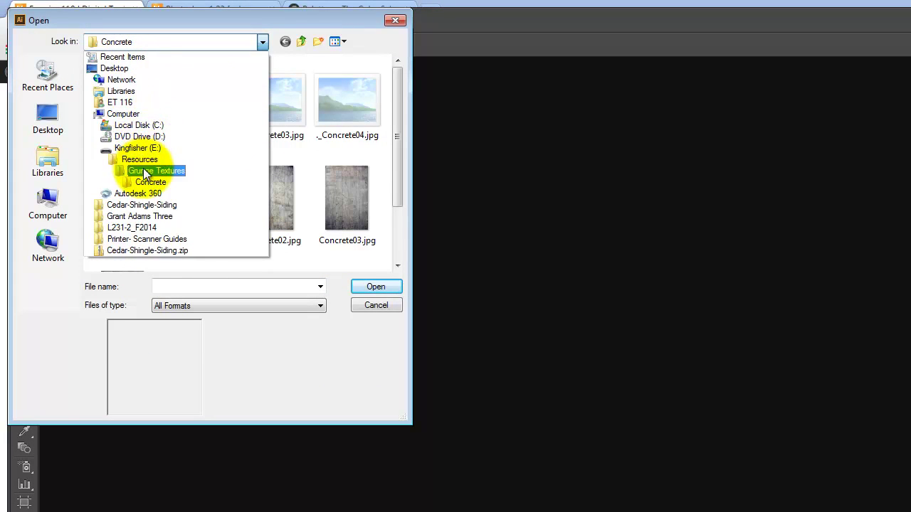
left_click(138, 148)
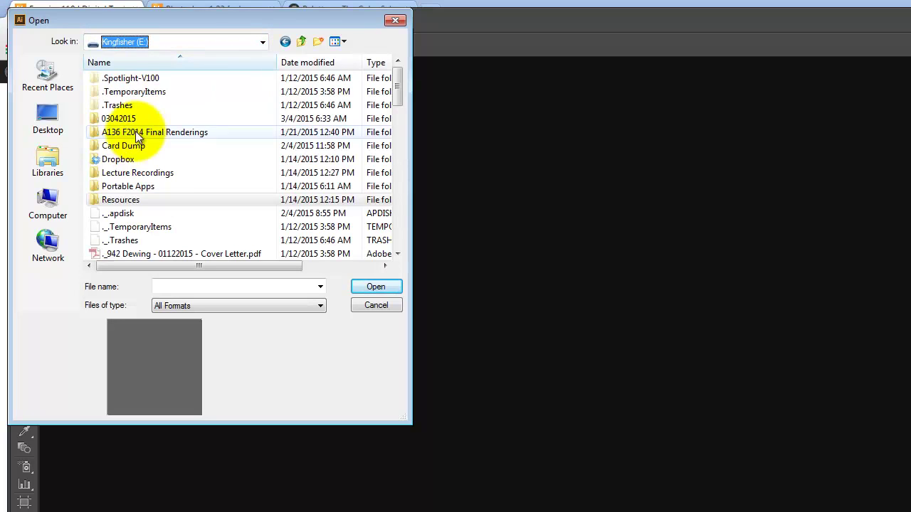
double_click(115, 157)
left_click(121, 77)
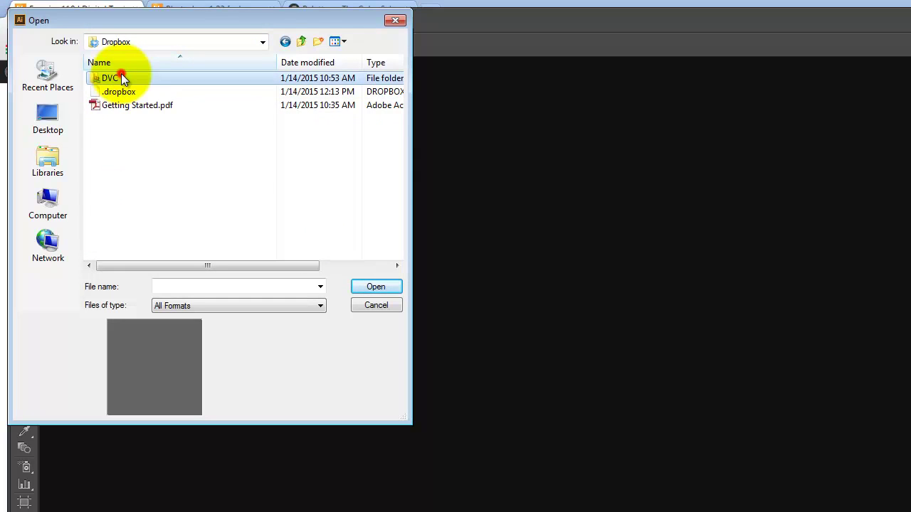
double_click(121, 75)
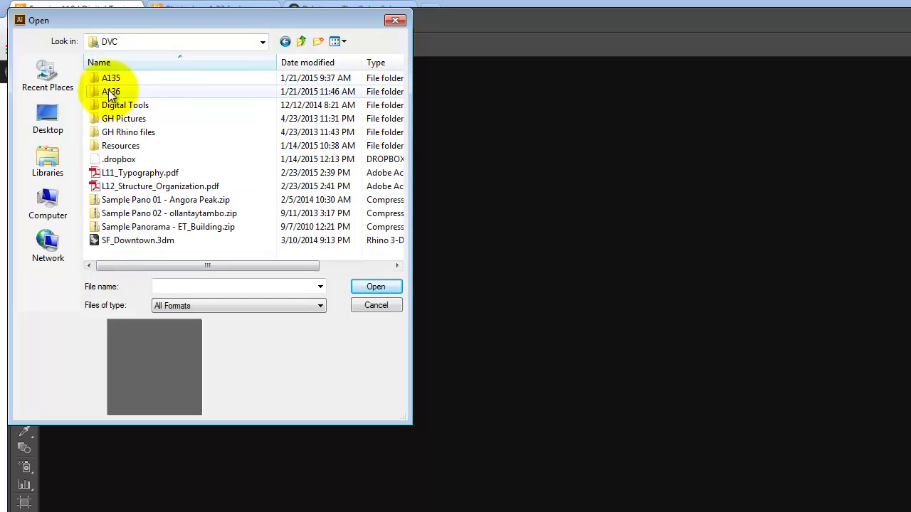
double_click(111, 93)
double_click(124, 78)
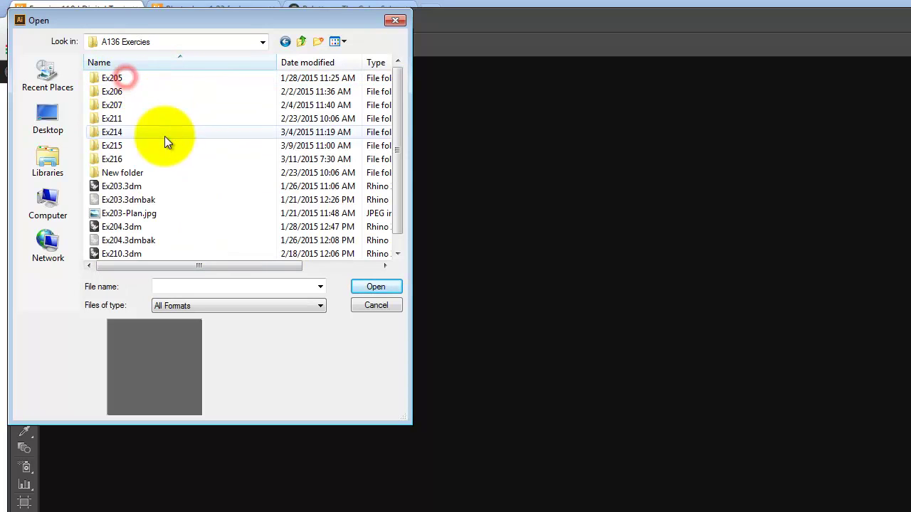
left_click(300, 40)
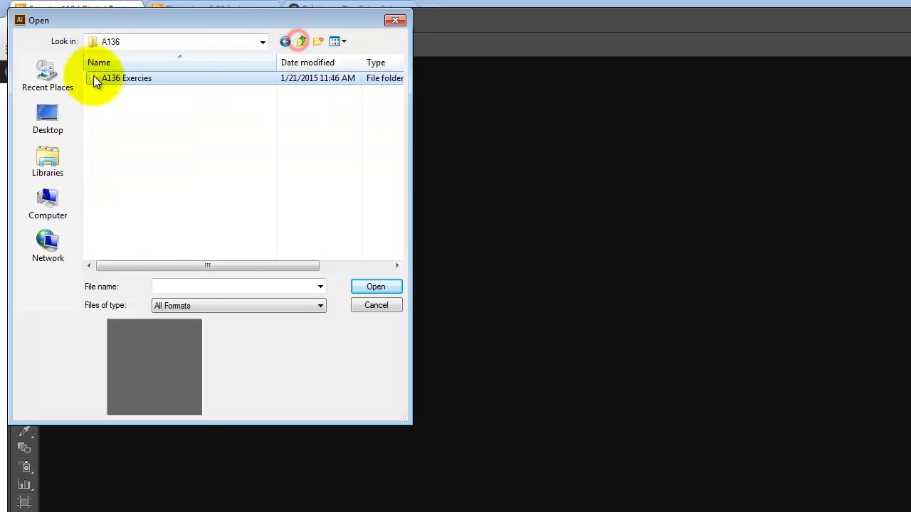
left_click(301, 41)
- Open Color_Swatch_15.ai from A135 > A135 Exercises > Ex118
double_click(141, 79)
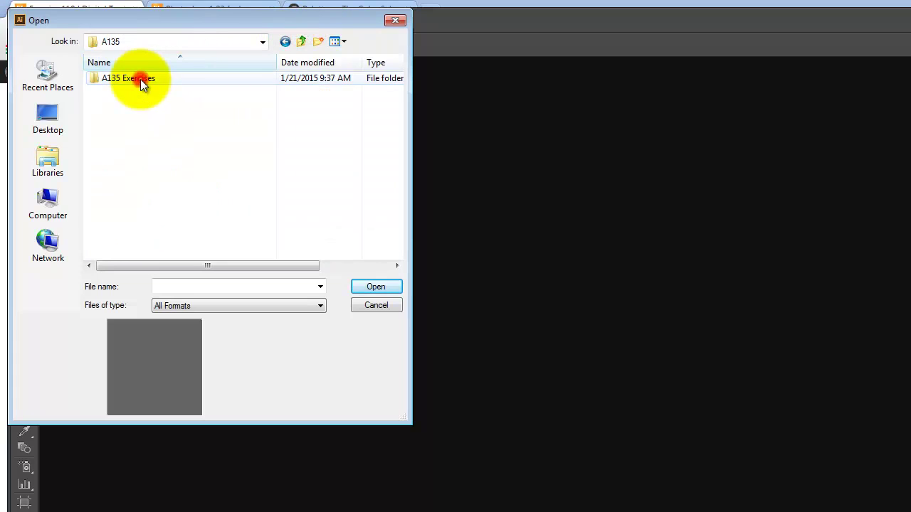
double_click(135, 84)
double_click(107, 199)
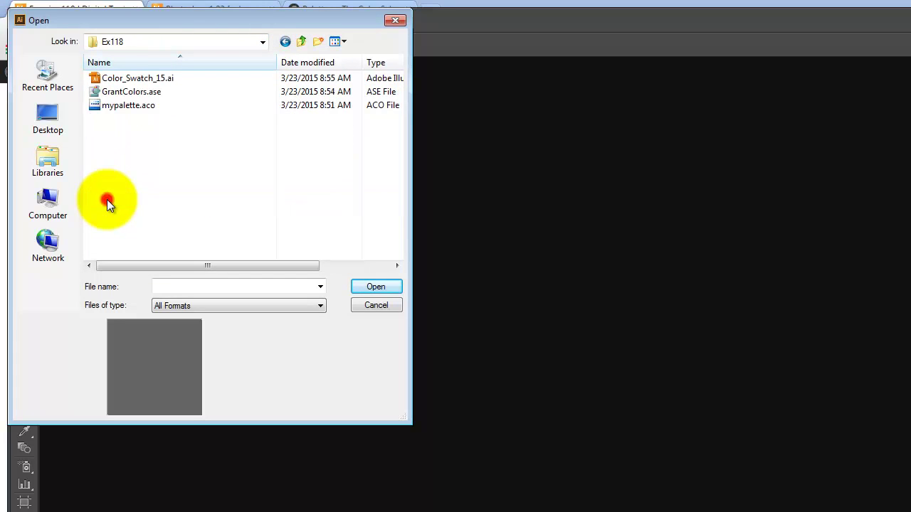
left_click(135, 78)
left_click(375, 286)
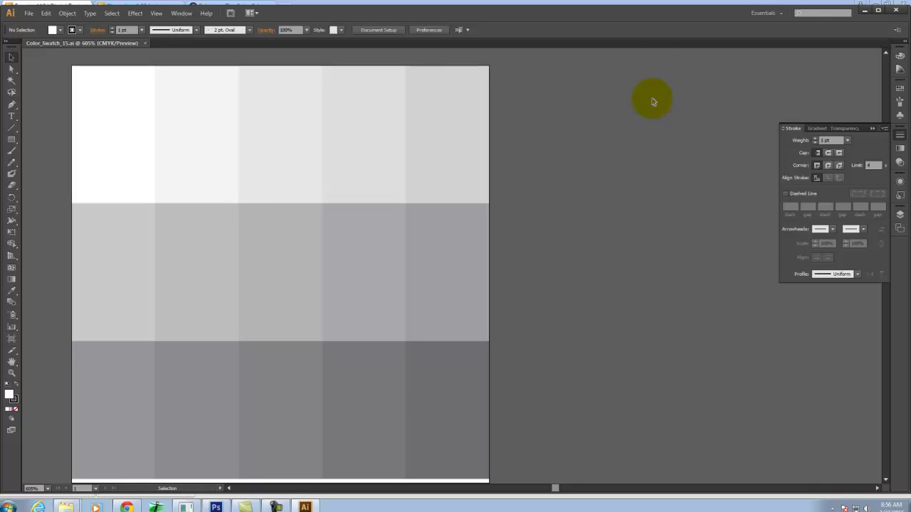
- Show the document's swatches and start opening another swatch library from a file
left_click(901, 89)
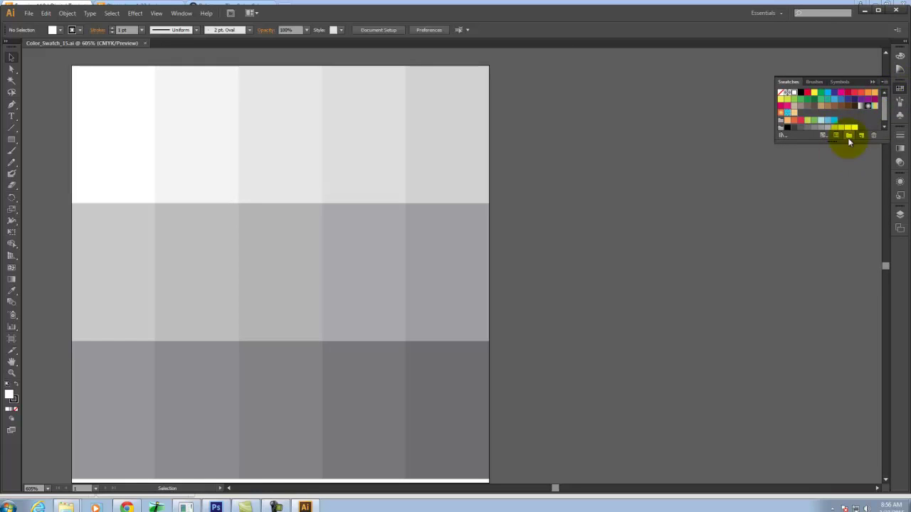
left_click(883, 84)
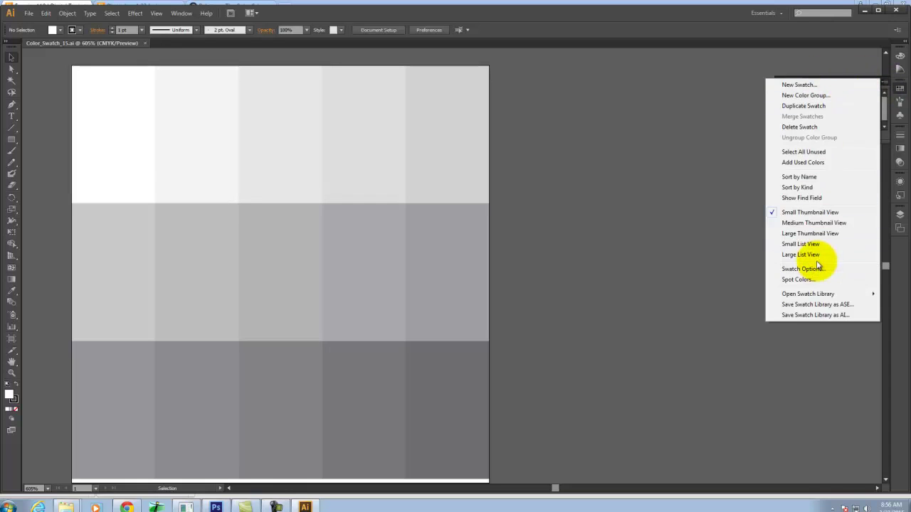
mouse_move(830, 298)
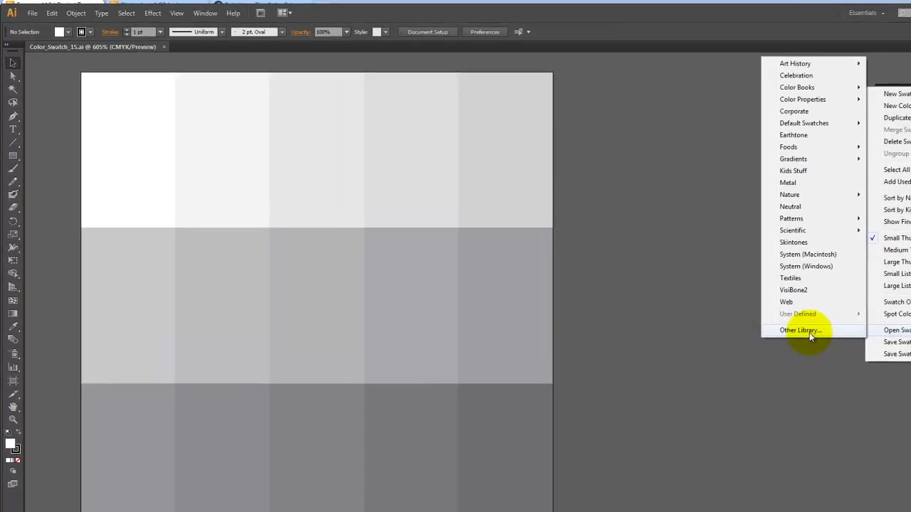
left_click(712, 294)
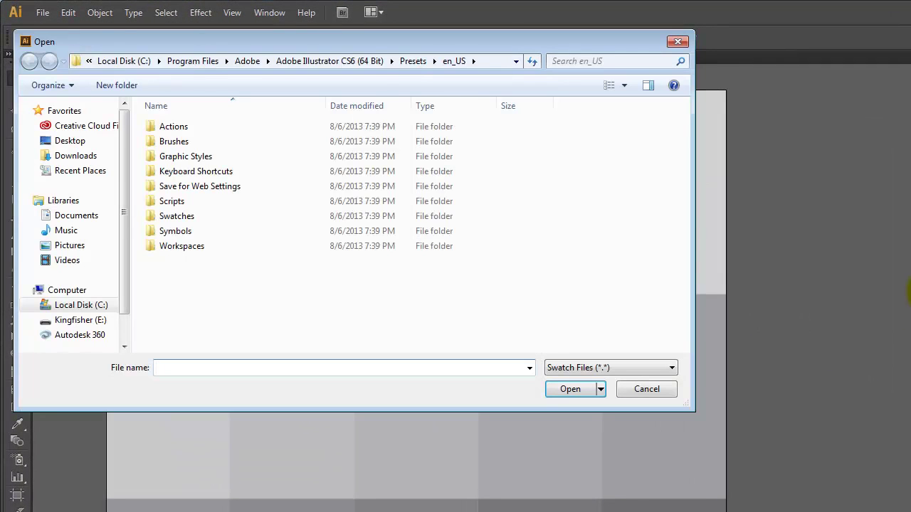
- Load GrantColors.ase from Kingfisher (E:) > Dropbox > DVC > A135 > A135 Exercises > Ex118 and move its swatch library clear of the artwork
left_click(74, 323)
double_click(179, 215)
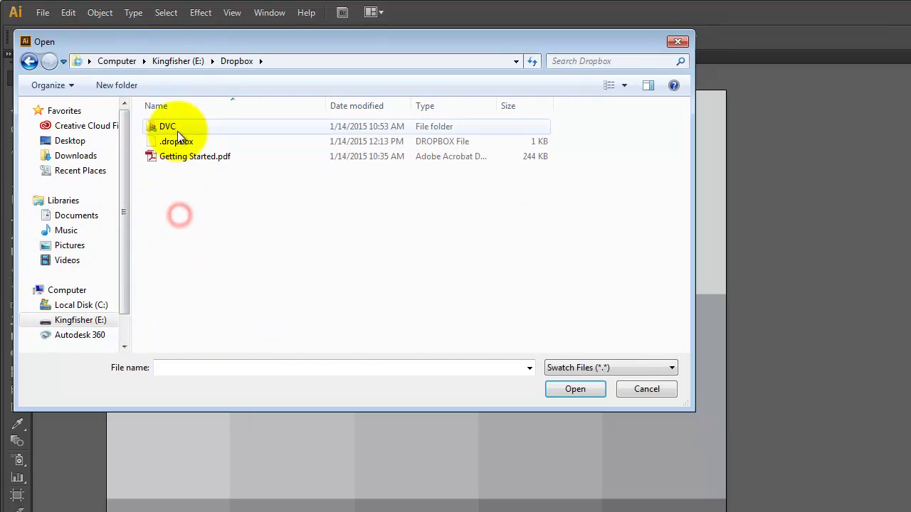
double_click(168, 126)
double_click(171, 128)
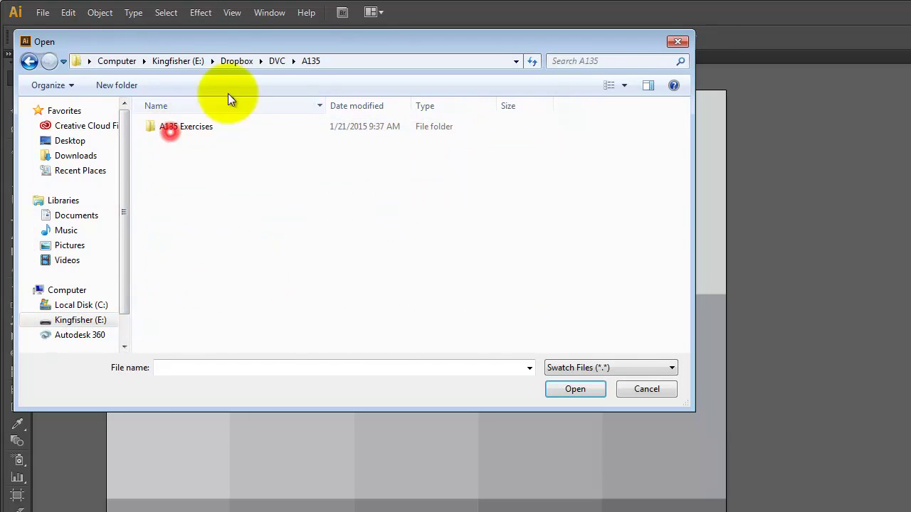
double_click(171, 130)
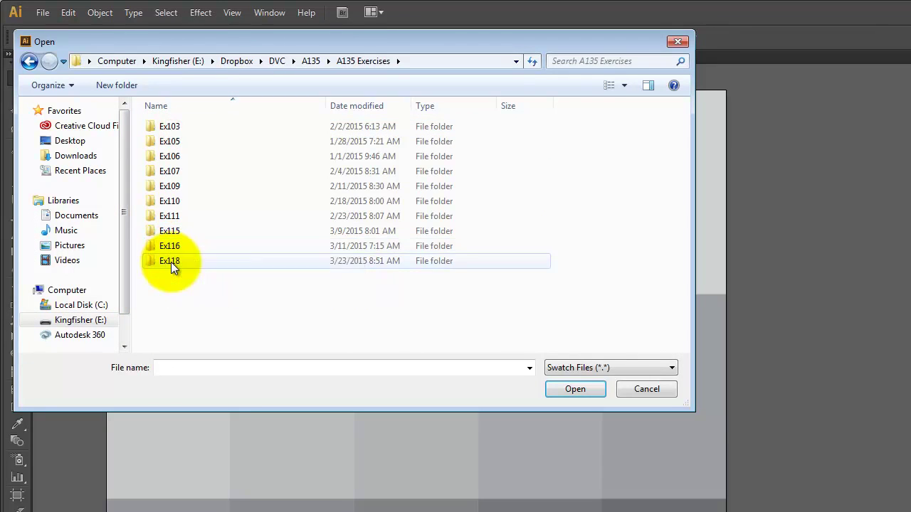
double_click(170, 262)
left_click(186, 141)
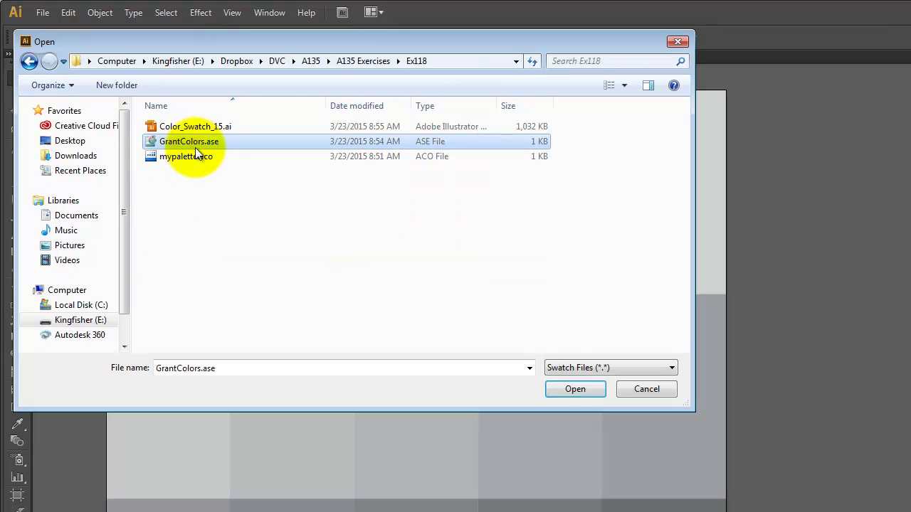
left_click(575, 390)
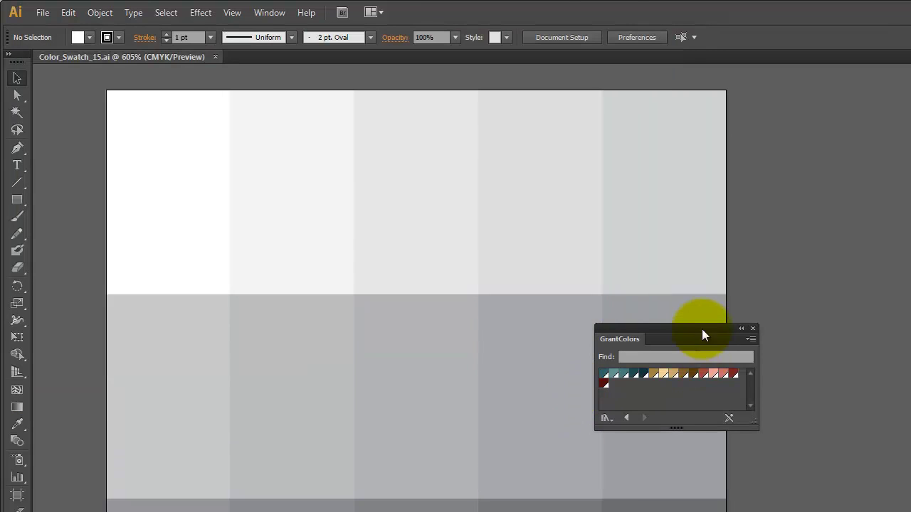
left_click_drag(688, 328, 886, 331)
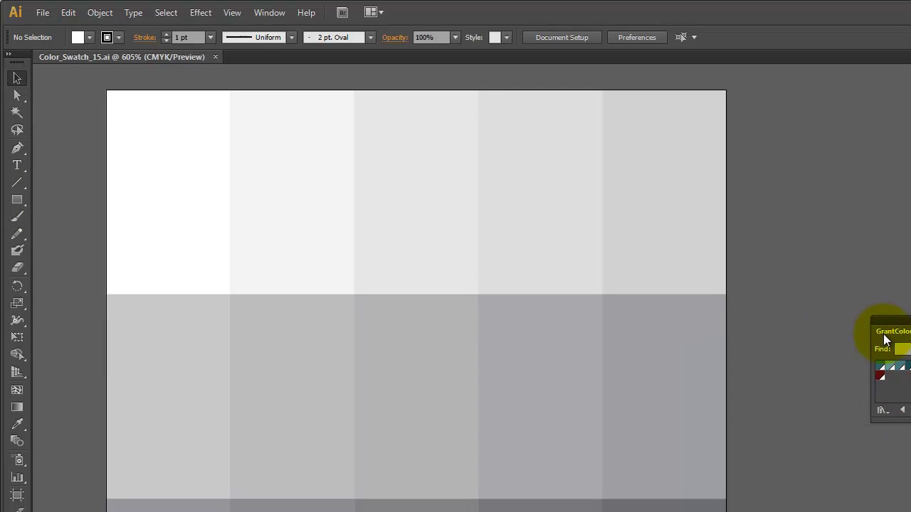
left_click(882, 368)
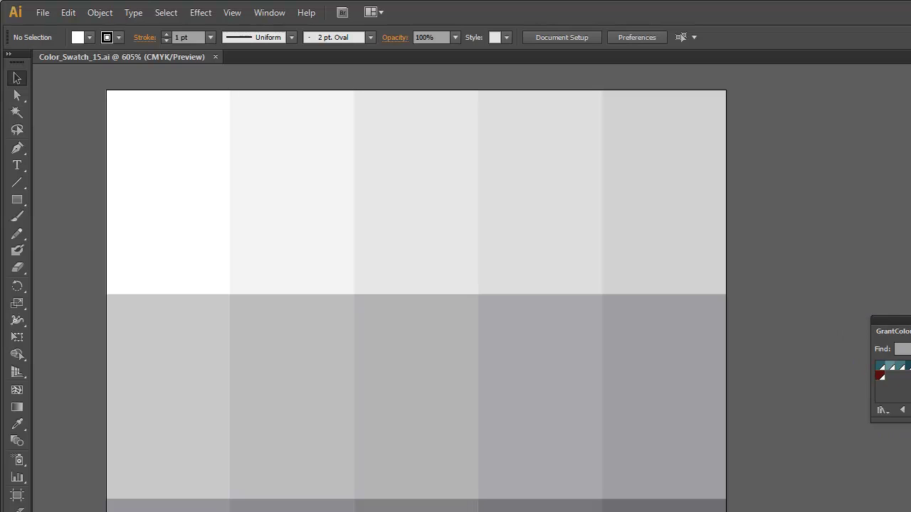
- Ungroup the top row of five swatch rectangles so each one can be selected separately
left_click(177, 163)
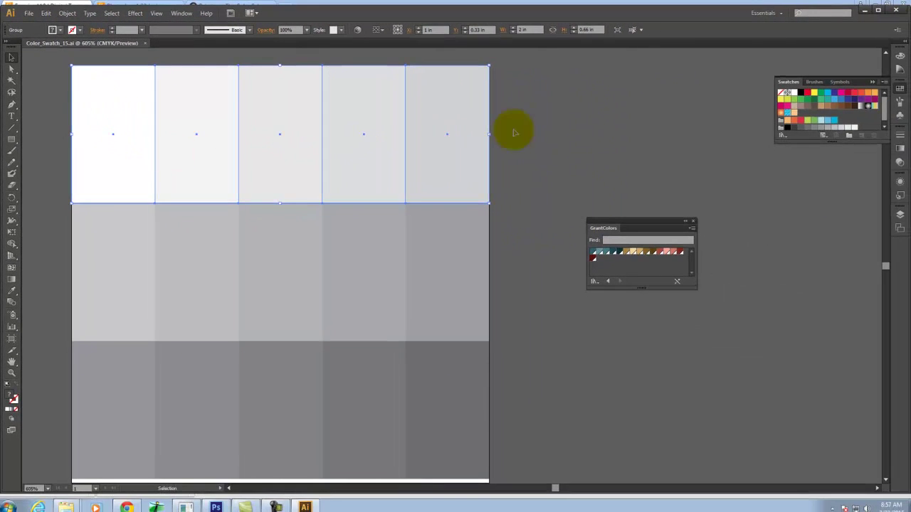
left_click(794, 110)
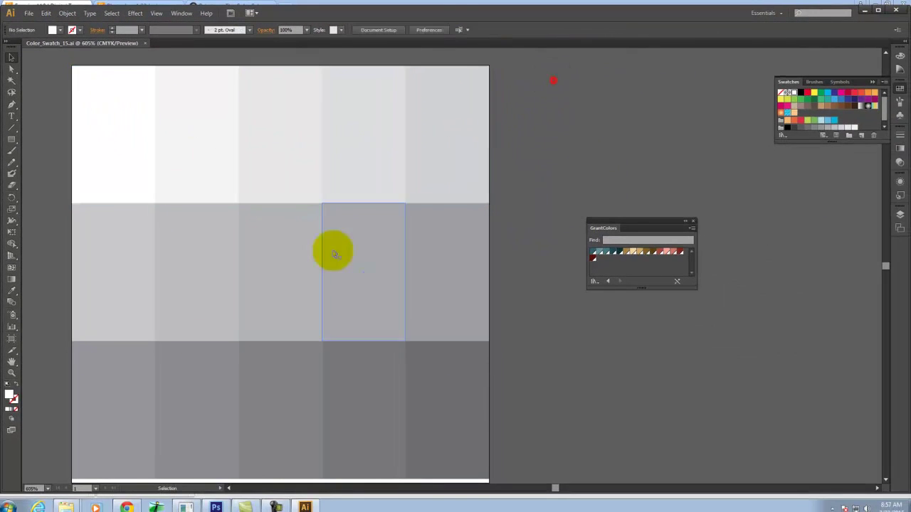
left_click(114, 279)
left_click(193, 276)
left_click(96, 125)
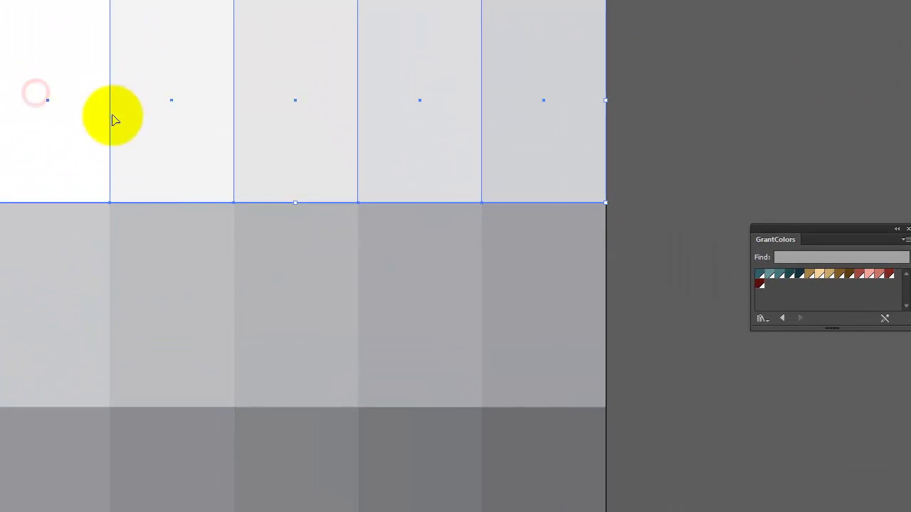
right_click(46, 112)
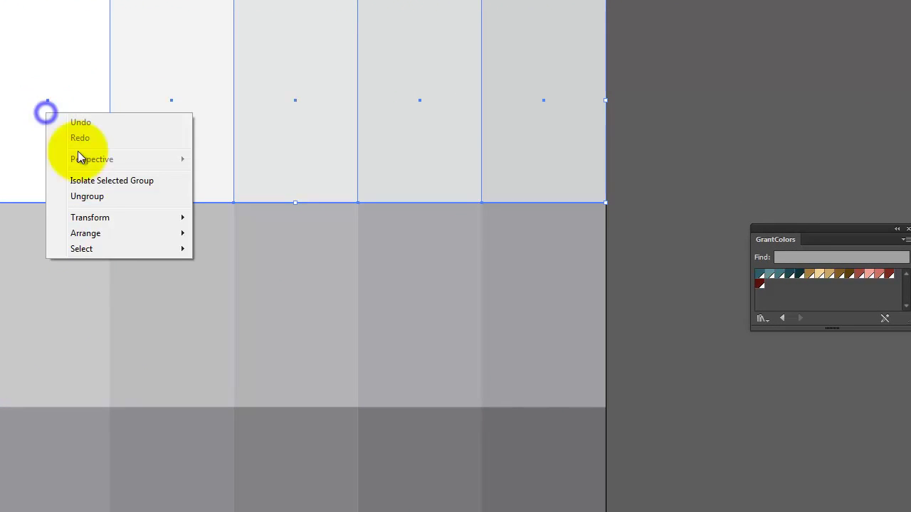
left_click(100, 198)
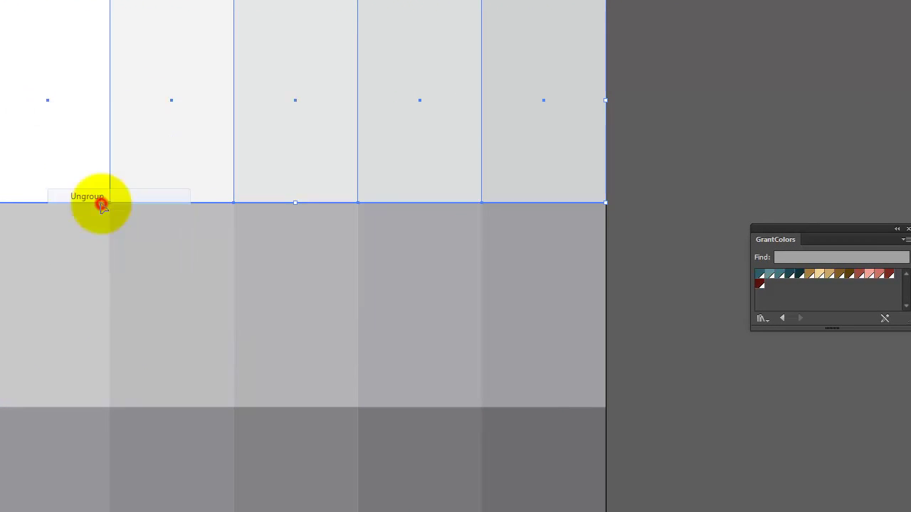
left_click(750, 46)
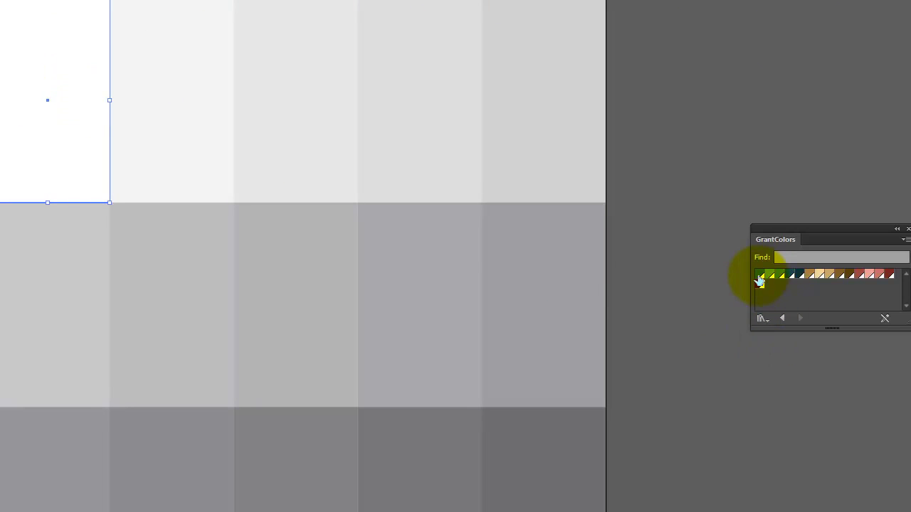
- Fill the top row's five rectangles from left to right with the first five GrantColors swatches, the teal shades, in order
left_click(759, 277)
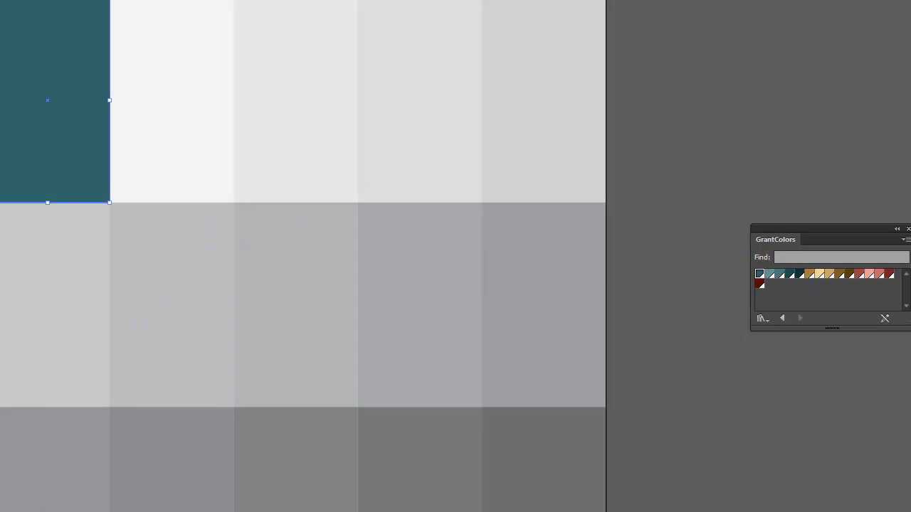
left_click(136, 84)
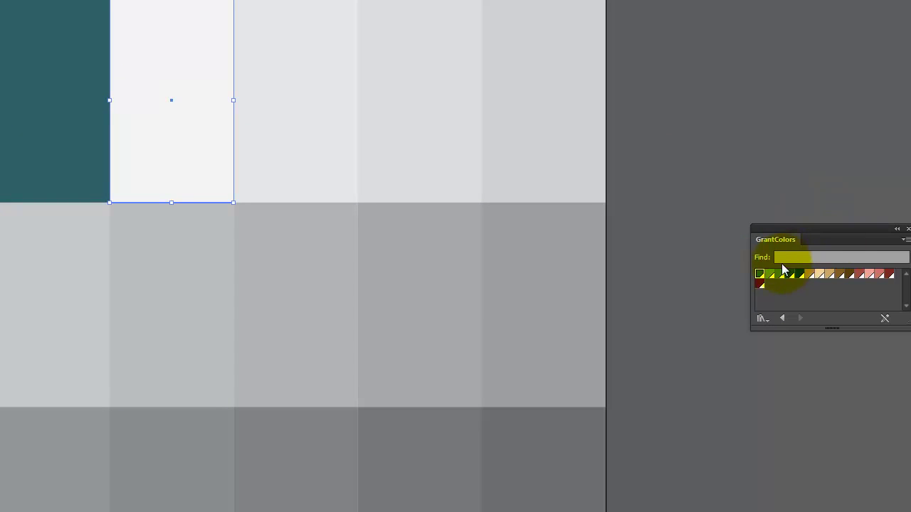
left_click(772, 275)
left_click(289, 77)
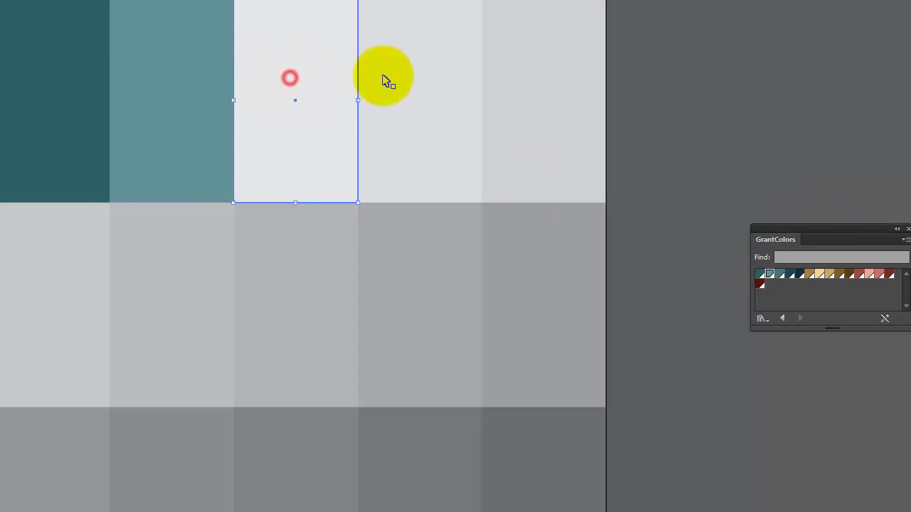
left_click(783, 276)
left_click(429, 97)
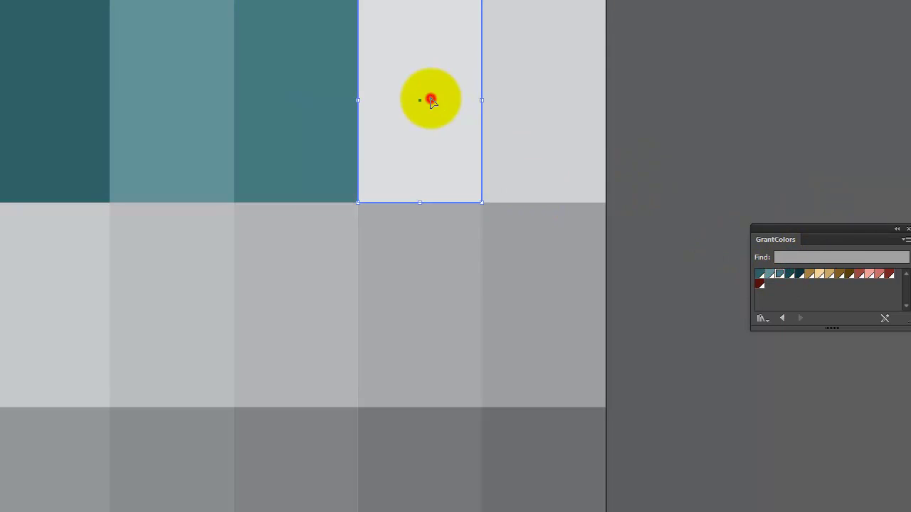
left_click(789, 274)
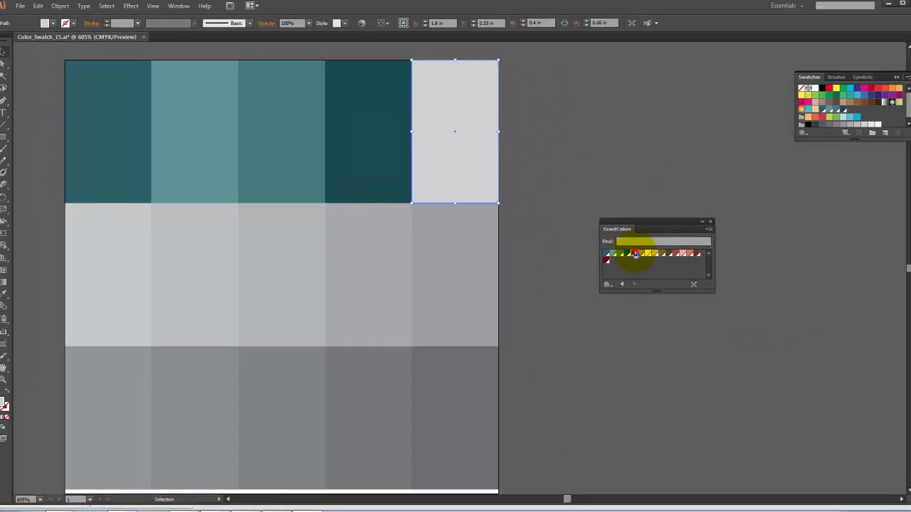
left_click(799, 275)
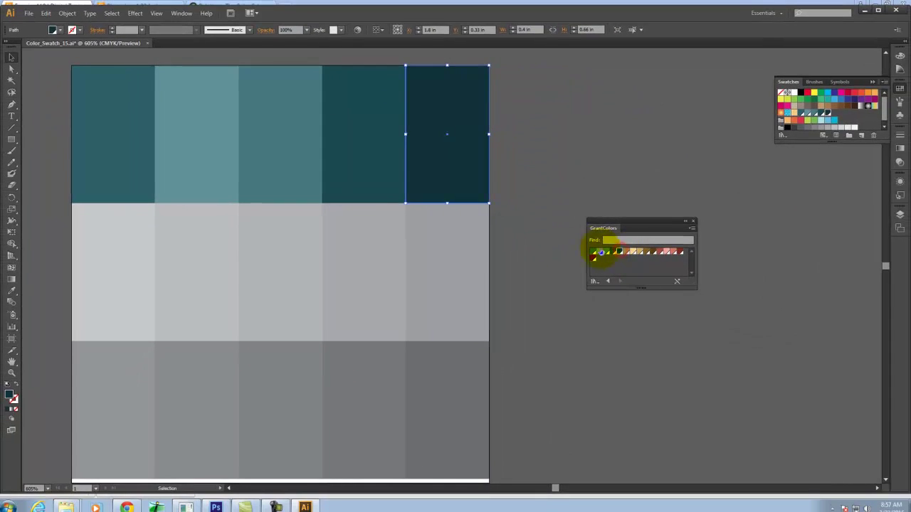
- Fill the middle row's five rectangles from left to right with the sixth to tenth GrantColors swatches, the gold and brown shades
left_click(141, 267)
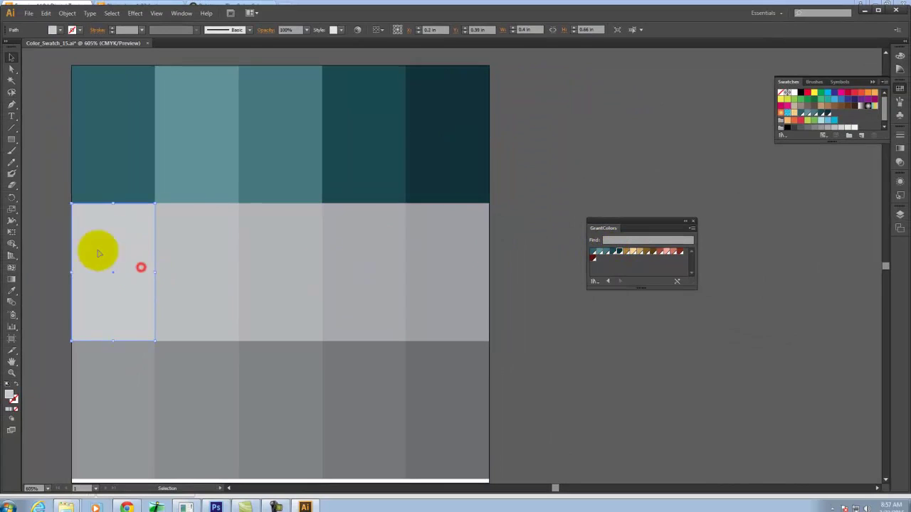
left_click(626, 253)
left_click(203, 262)
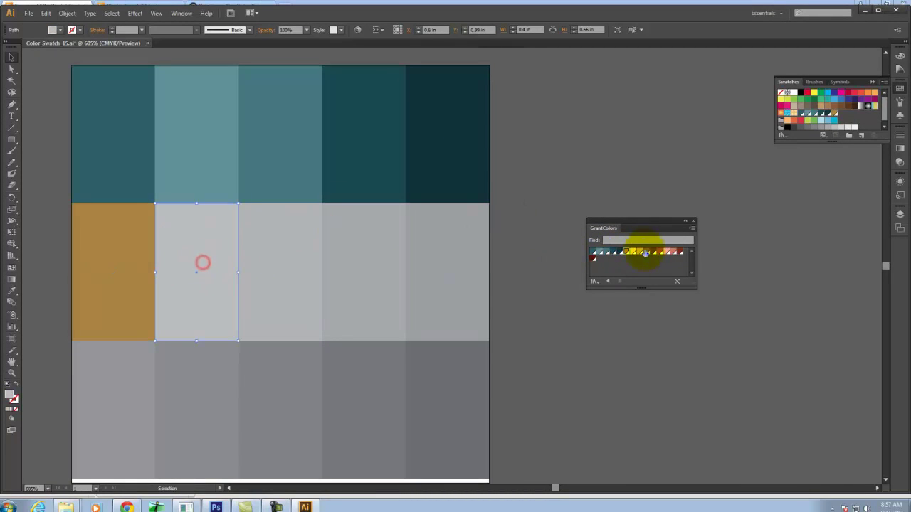
left_click(634, 253)
left_click(294, 264)
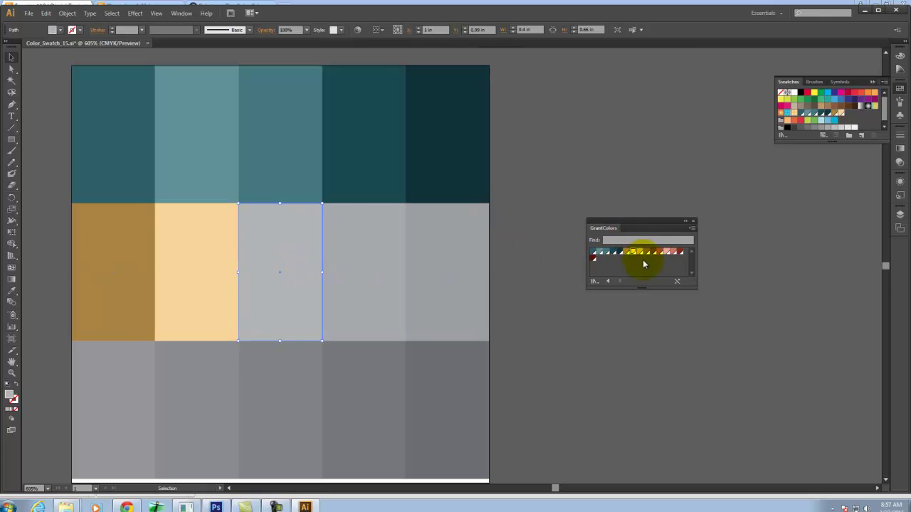
left_click(641, 252)
left_click(371, 270)
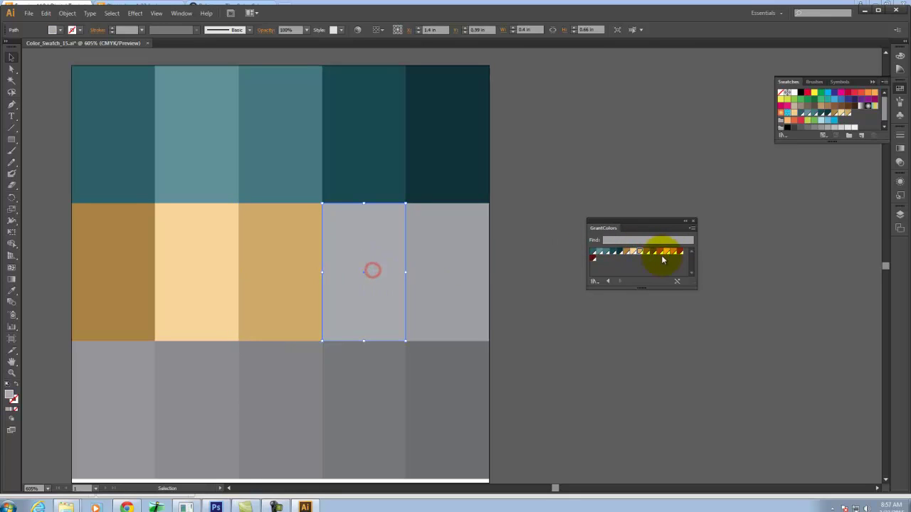
left_click(646, 253)
left_click(458, 261)
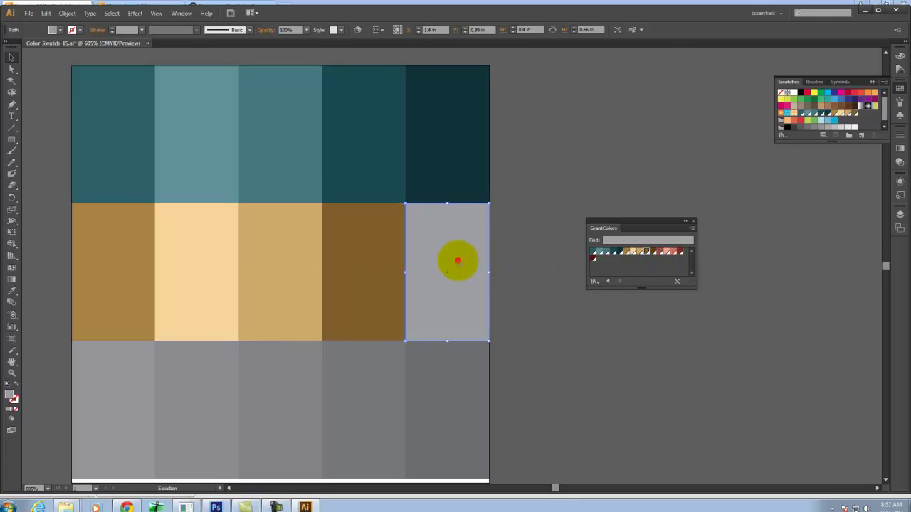
left_click(653, 253)
- Fill the bottom row's five rectangles from left to right with the last five GrantColors swatches, the red shades, and clear the selection
left_click(101, 398)
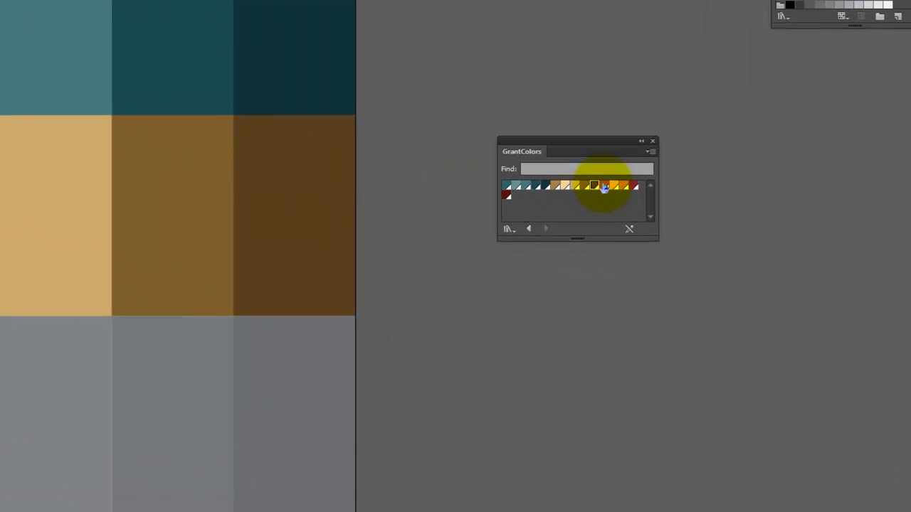
left_click(658, 252)
left_click(253, 380)
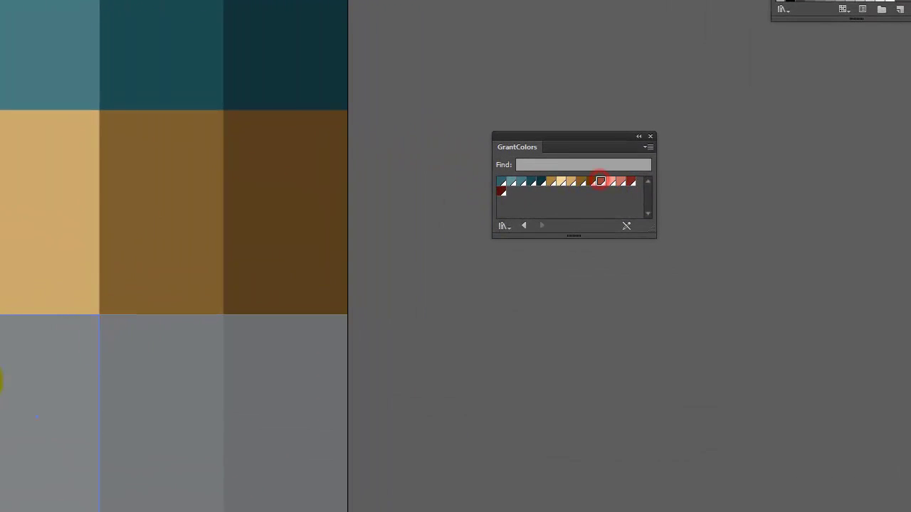
left_click(8, 349)
left_click(618, 184)
left_click(164, 392)
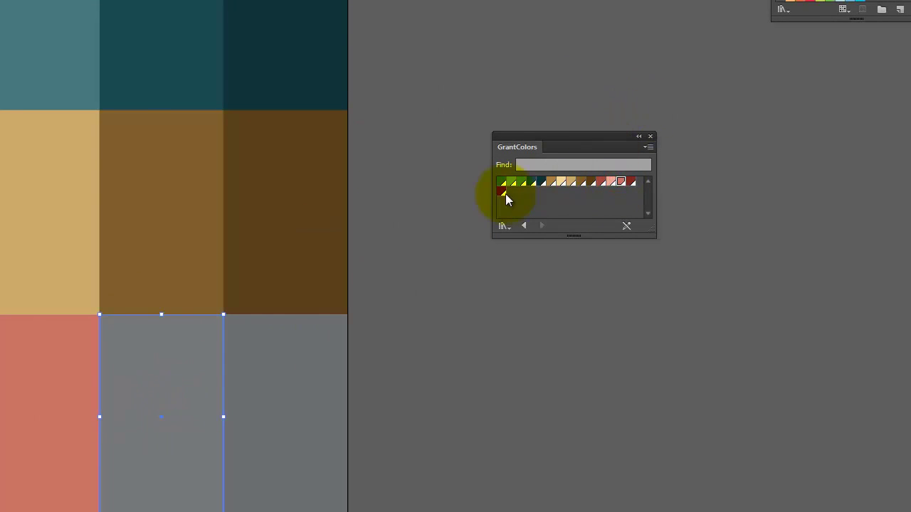
left_click(632, 183)
left_click(259, 383)
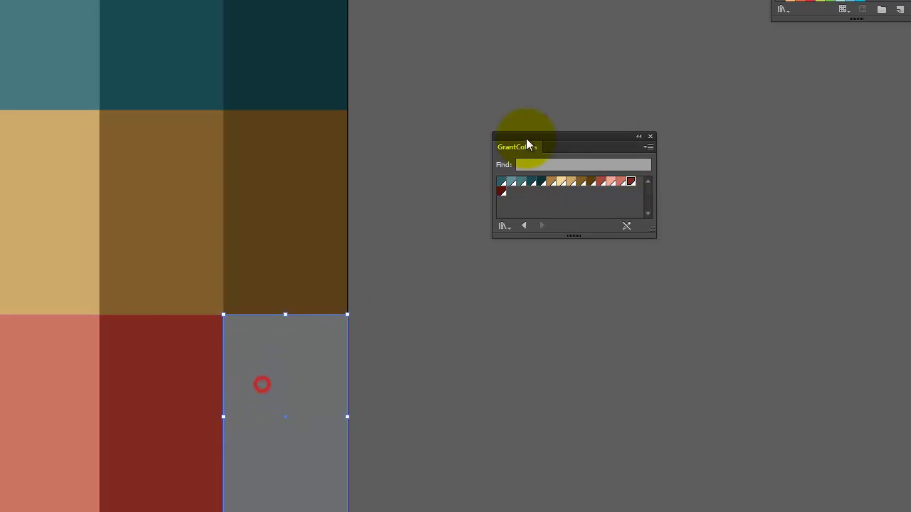
left_click(501, 192)
left_click(569, 45)
left_click(265, 177)
left_click(471, 187)
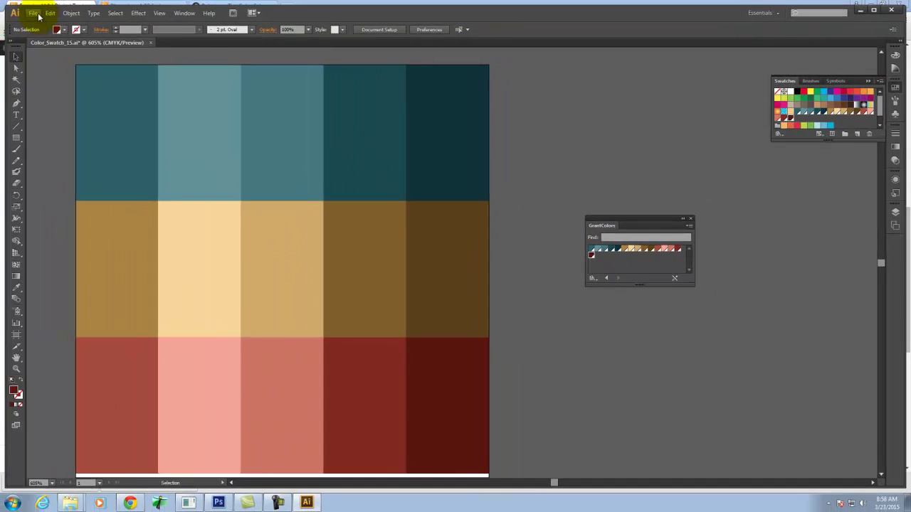
- Save the swatch artwork for the web as a high-quality JPEG named Color_Swatch_15.jpg in the Ex118 folder
left_click(34, 12)
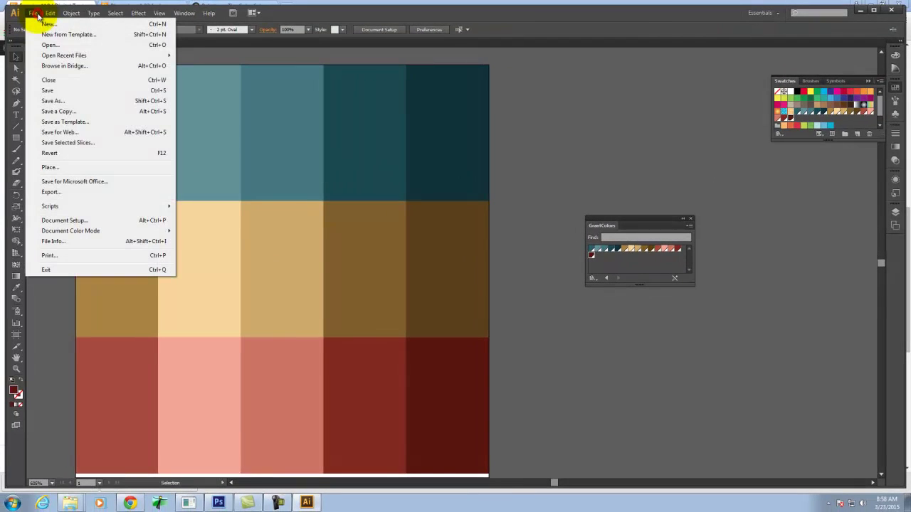
left_click(55, 132)
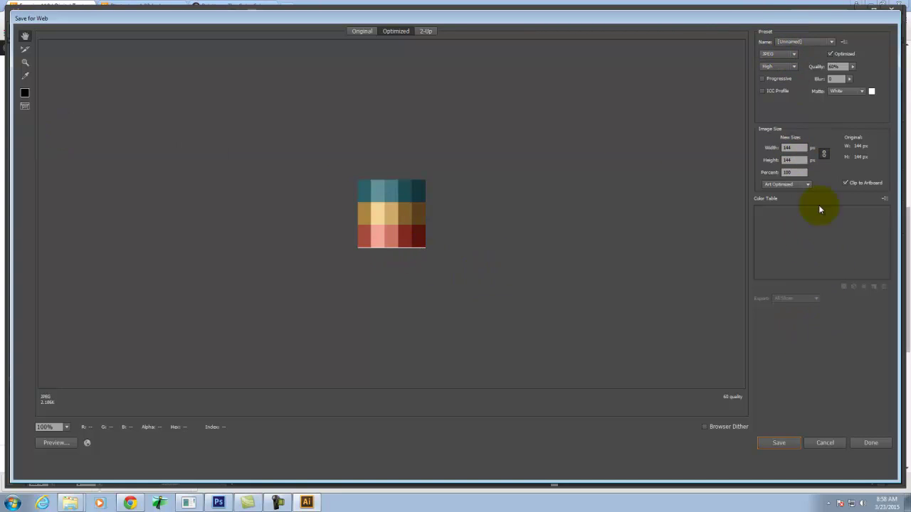
left_click(780, 443)
left_click(283, 45)
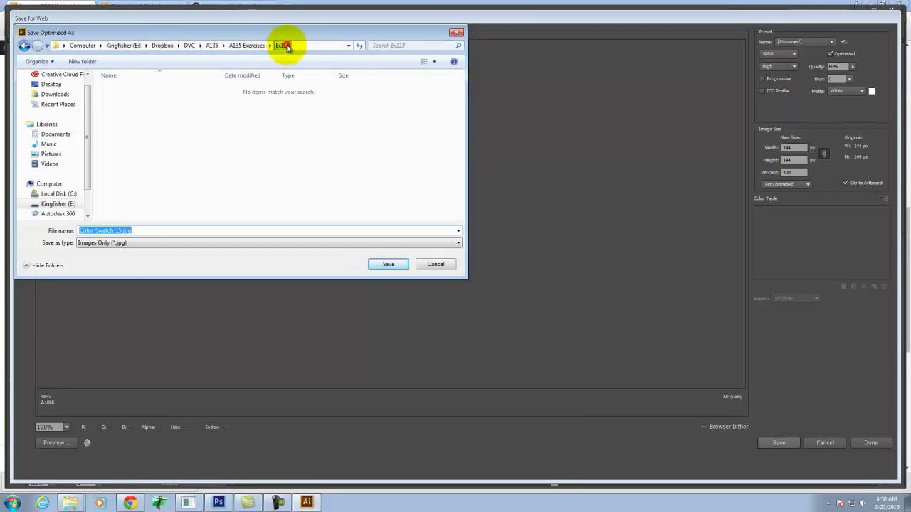
left_click(390, 263)
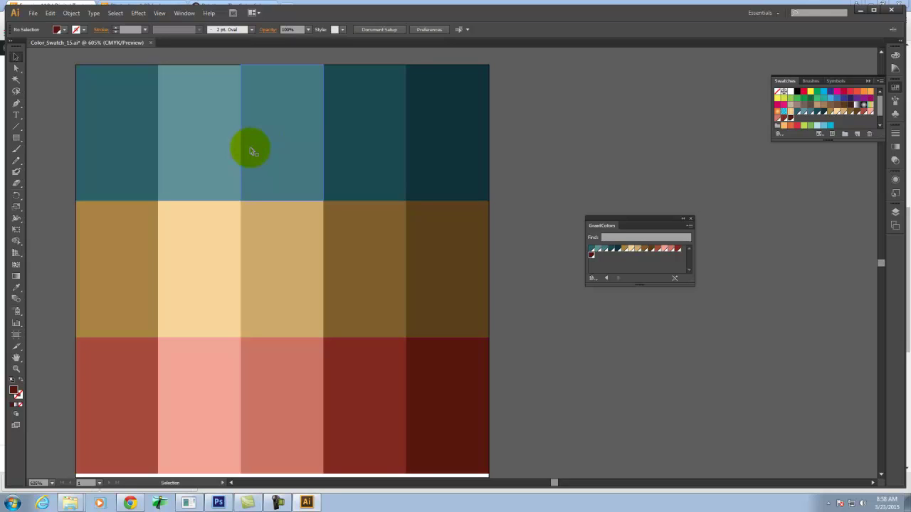
- Switch to Chrome and open colrd.com in a new tab
left_click(130, 503)
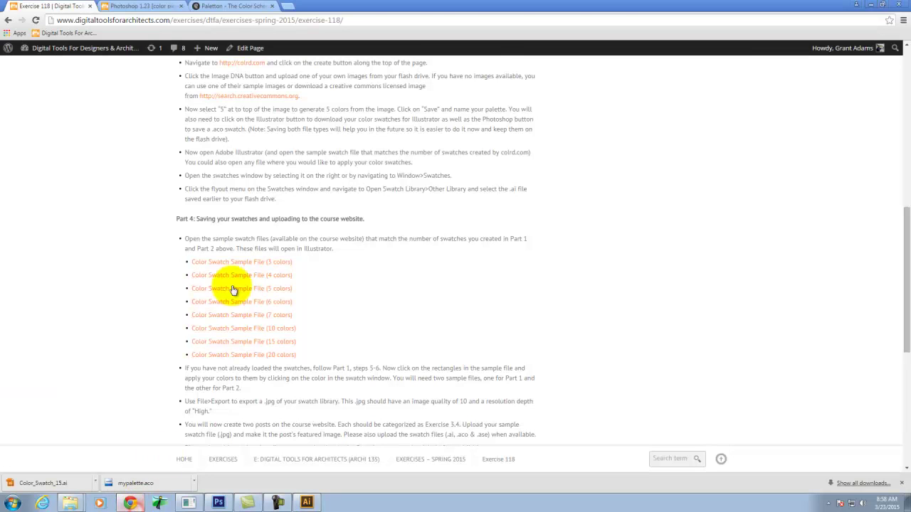
left_click(288, 7)
type("c")
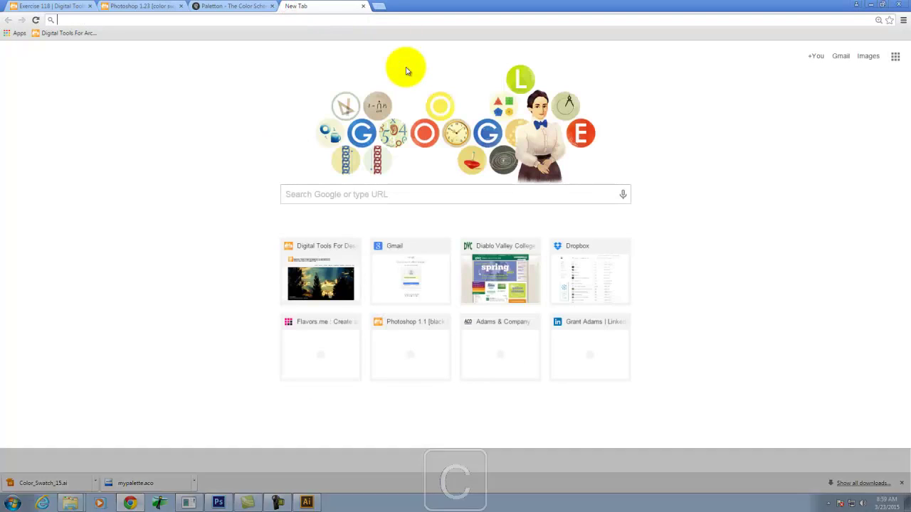
type("ol")
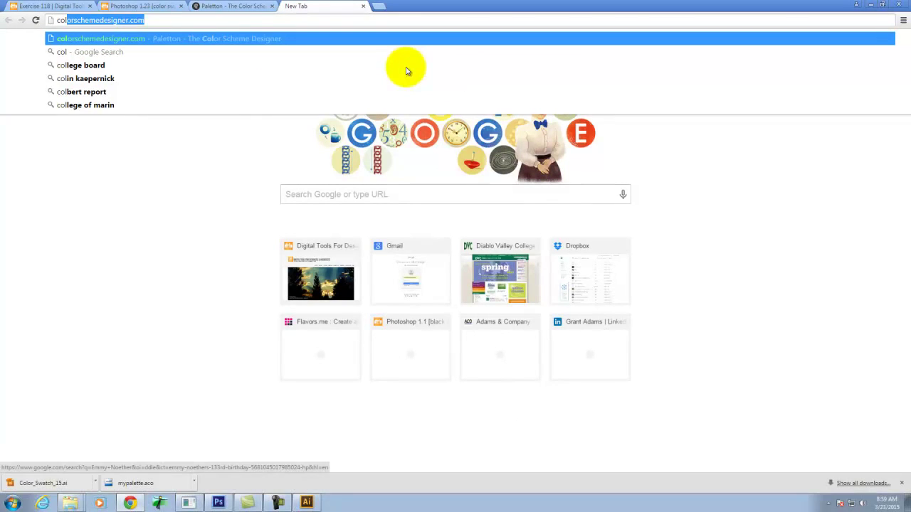
type("rd.com")
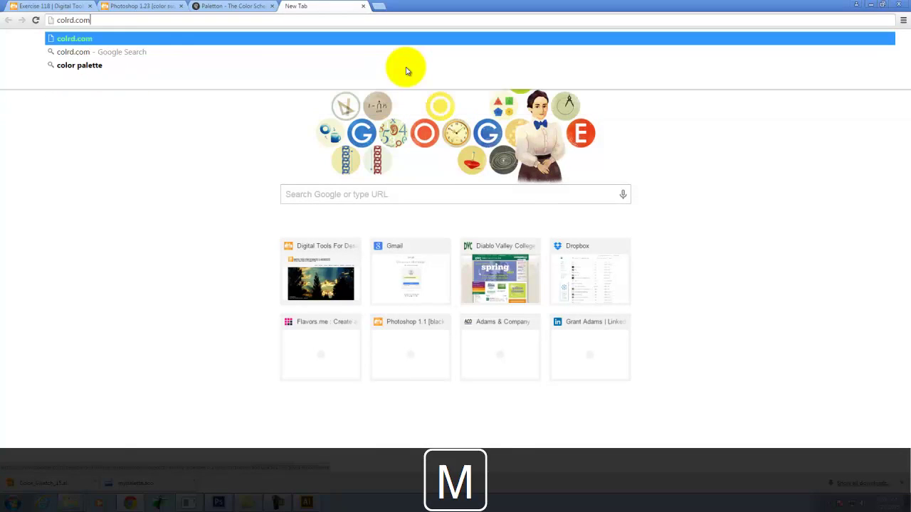
key("Return")
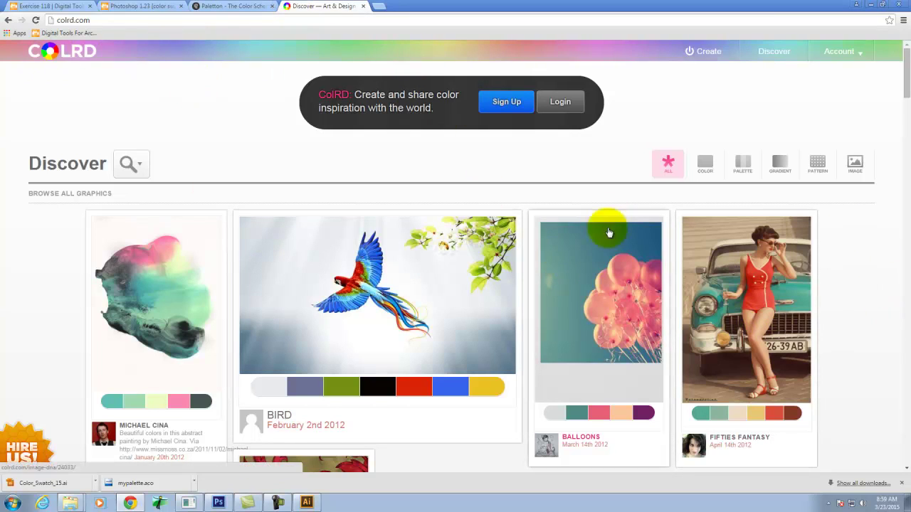
- Look through the Discover gallery of shared images, palettes, gradients and patterns and return to its start
scroll(881, 273, "down", 2)
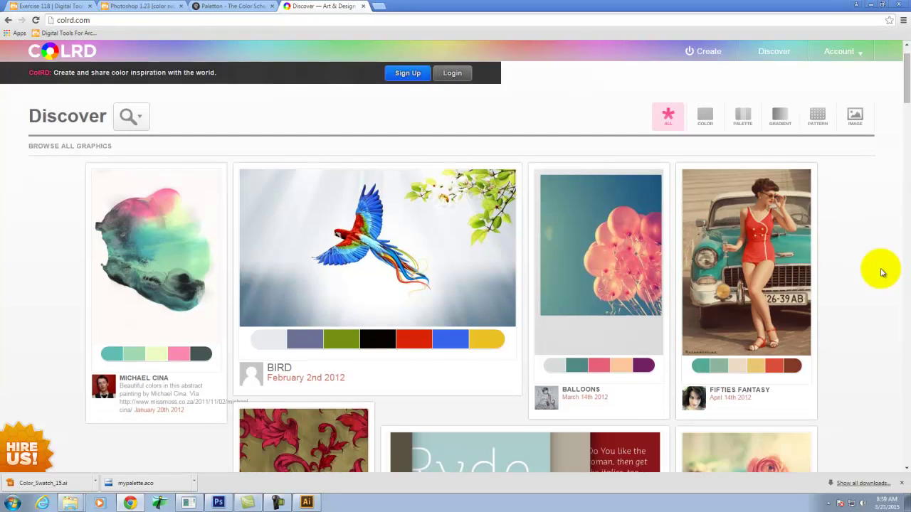
scroll(879, 274, "down", 6)
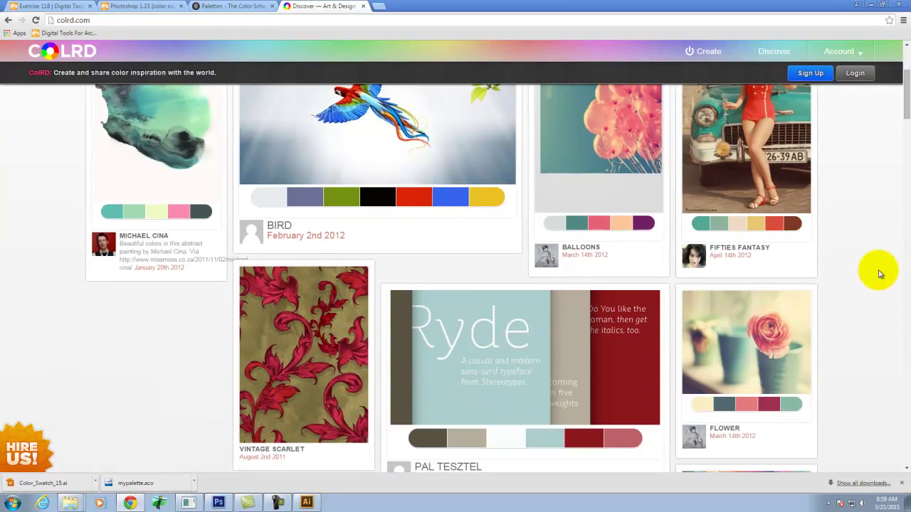
scroll(879, 273, "down", 5)
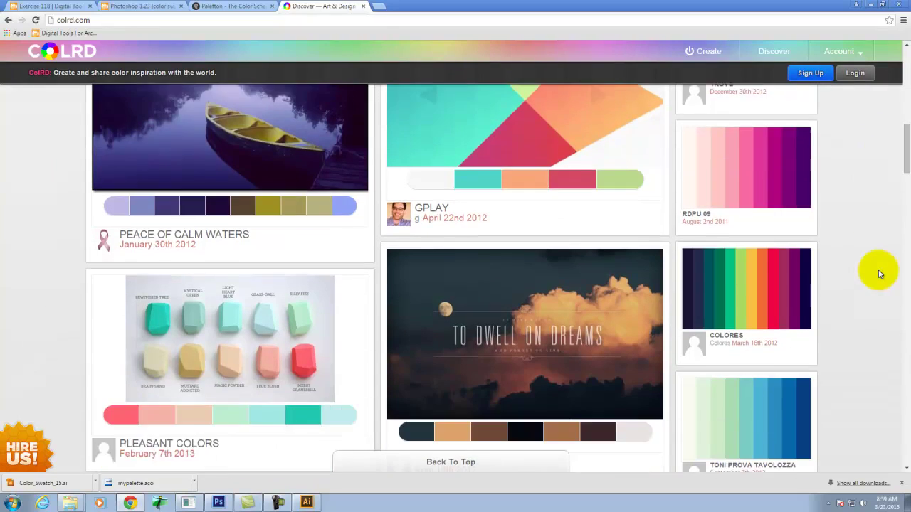
scroll(879, 274, "down", 5)
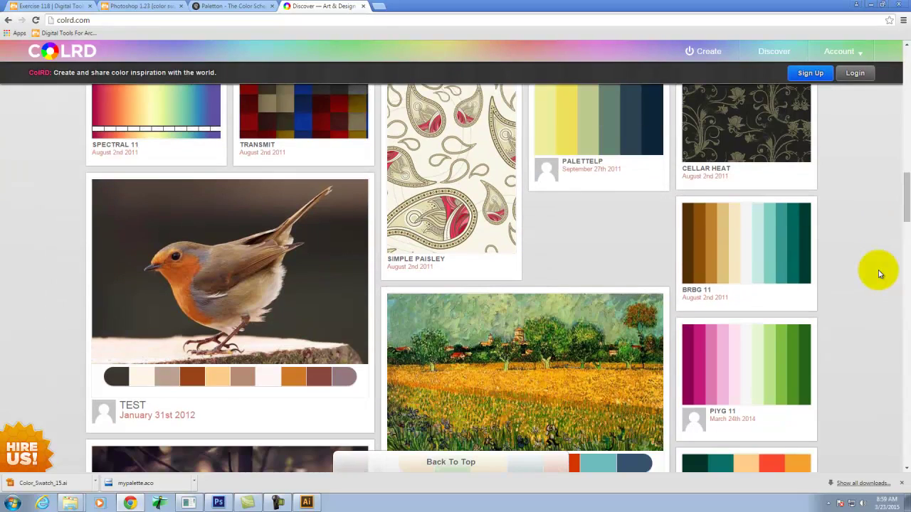
scroll(879, 274, "down", 2)
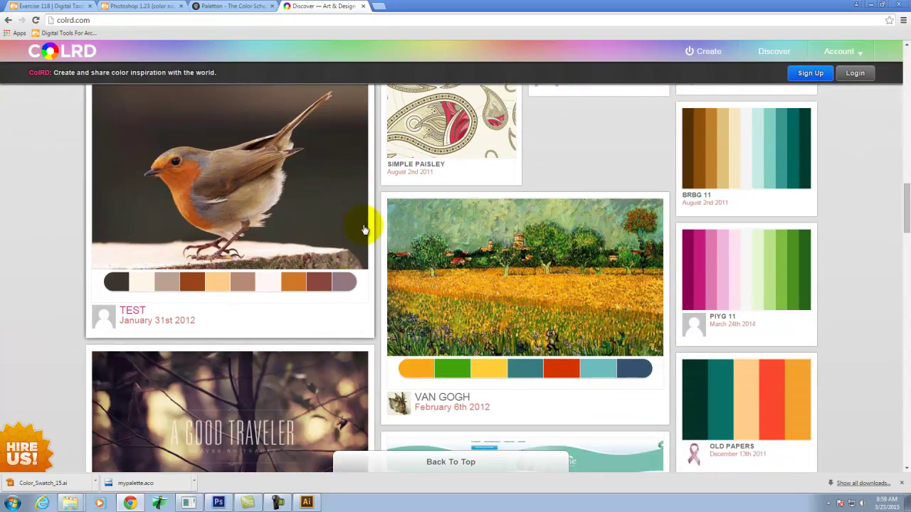
scroll(500, 277, "down", 1)
scroll(500, 278, "down", 7)
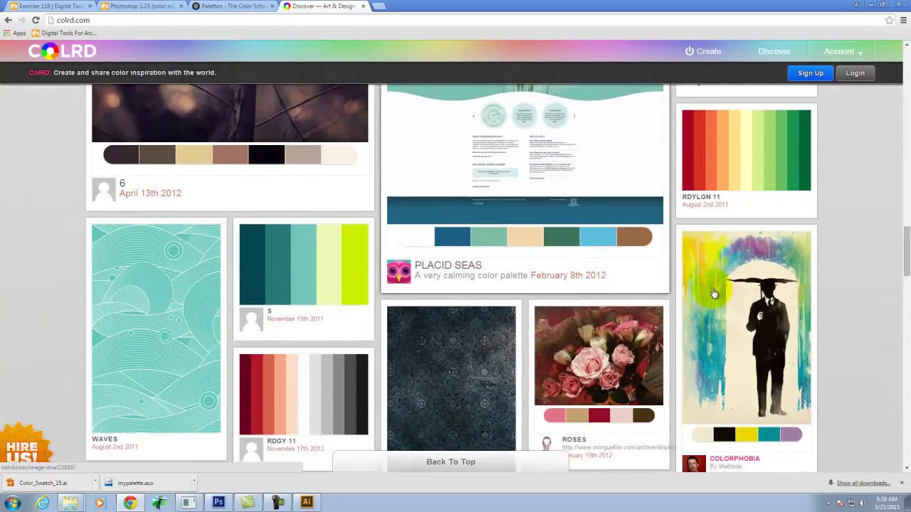
scroll(713, 299, "down", 9)
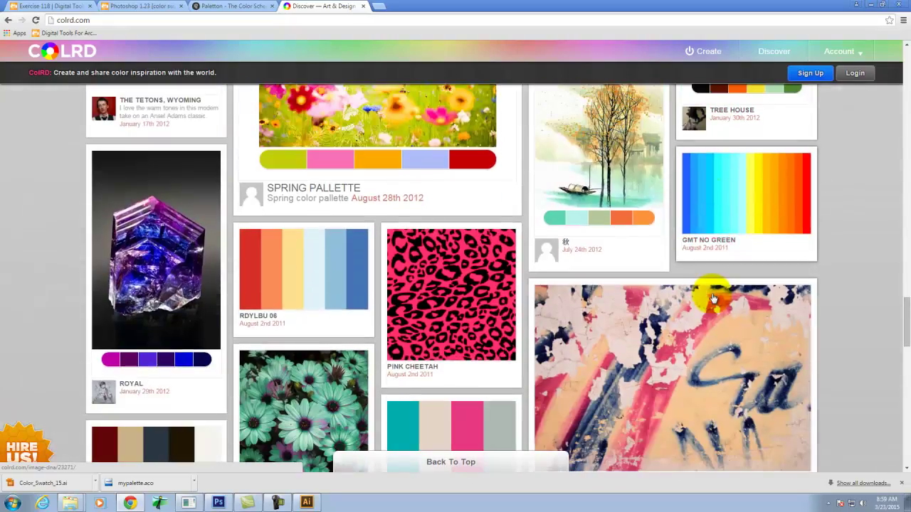
scroll(714, 298, "down", 2)
scroll(713, 299, "up", 18)
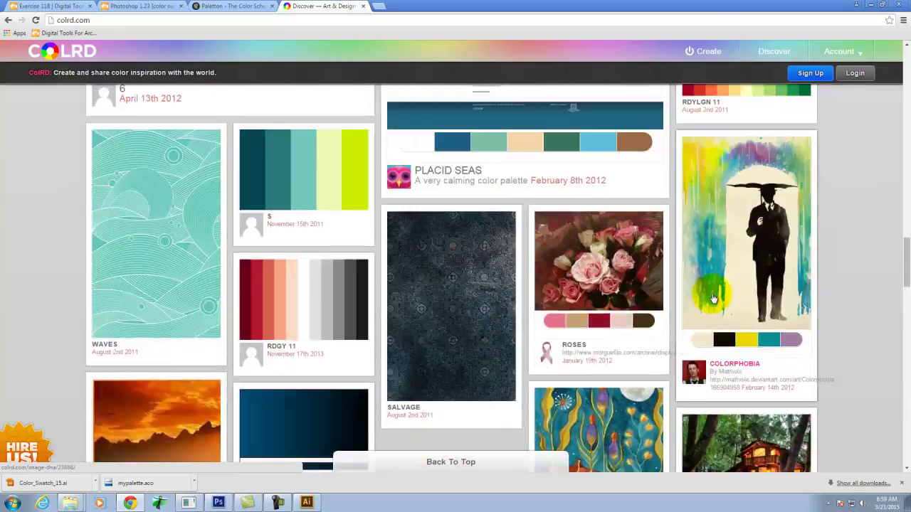
scroll(714, 299, "up", 10)
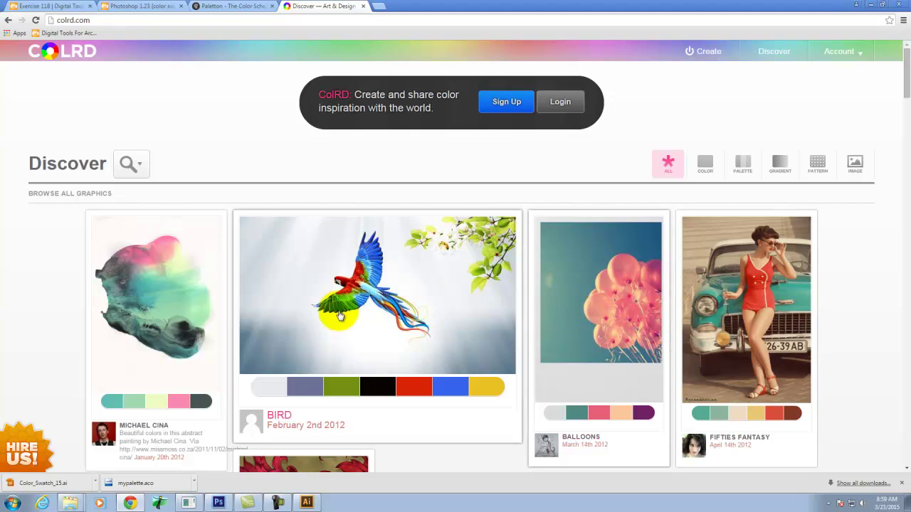
- Open ColRD's Image DNA creator and set the number of extracted colors to 7 after trying 3 and 5
left_click(709, 57)
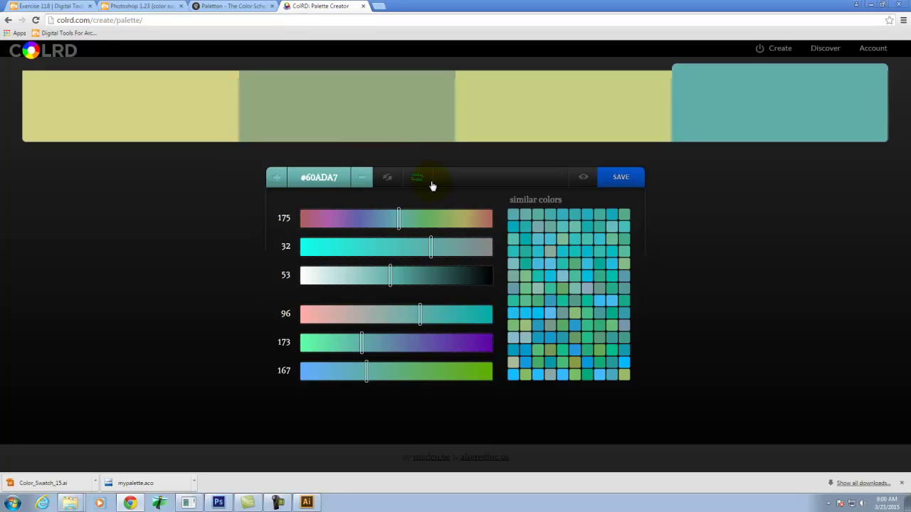
left_click(767, 54)
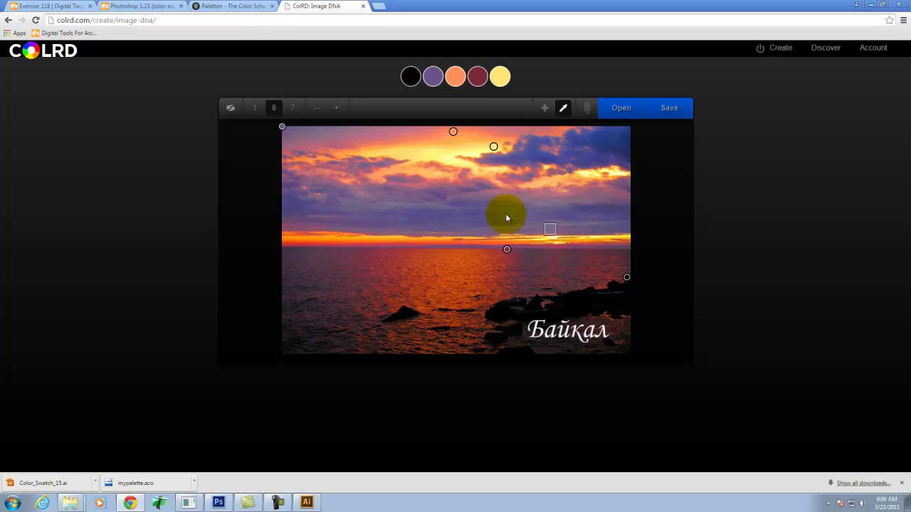
left_click(254, 108)
left_click(272, 108)
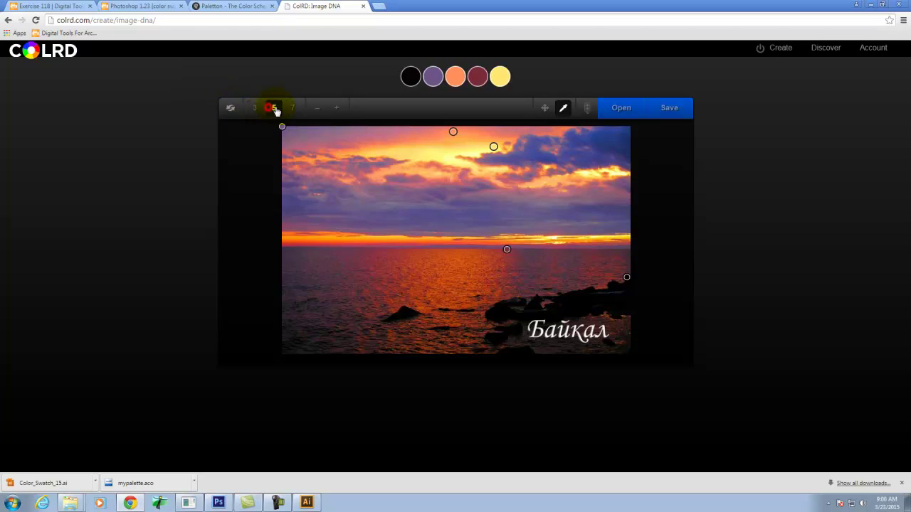
left_click(291, 108)
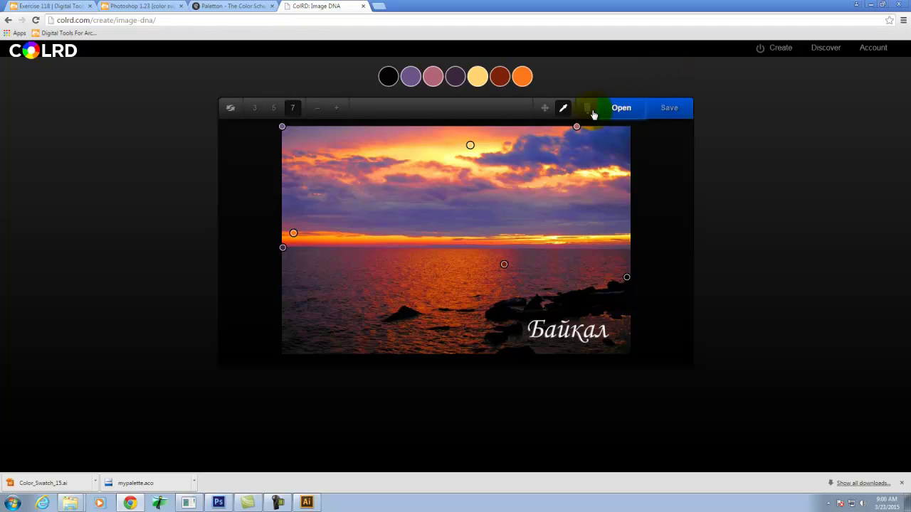
- Regenerate the seven colors extracted from the sunset image several times
left_click(588, 108)
left_click(588, 109)
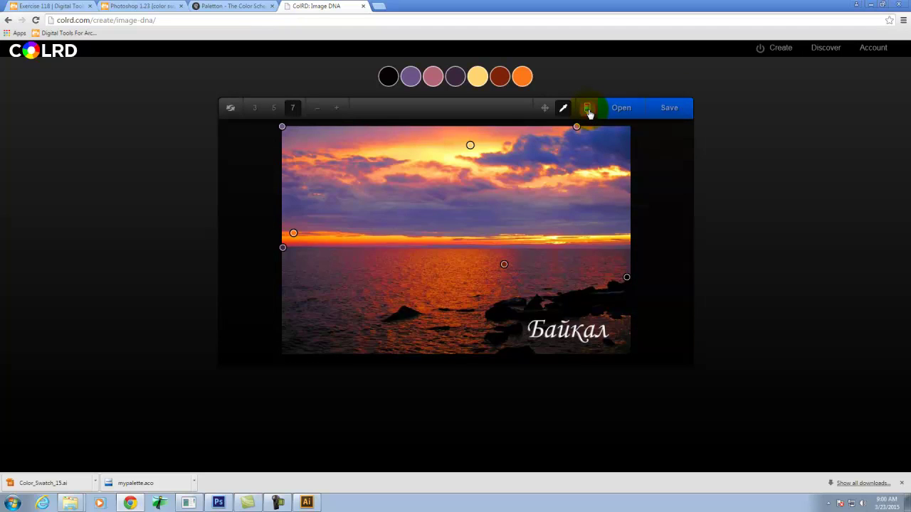
left_click(231, 109)
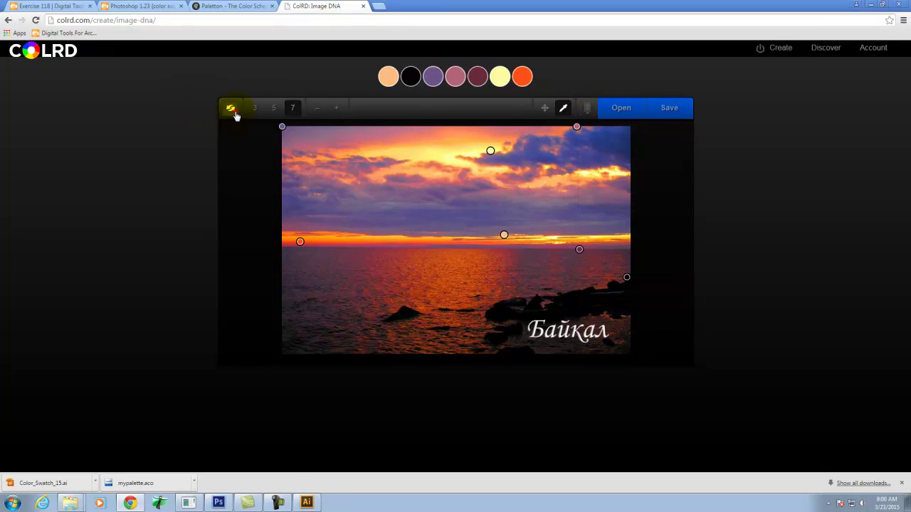
left_click(232, 111)
left_click(232, 110)
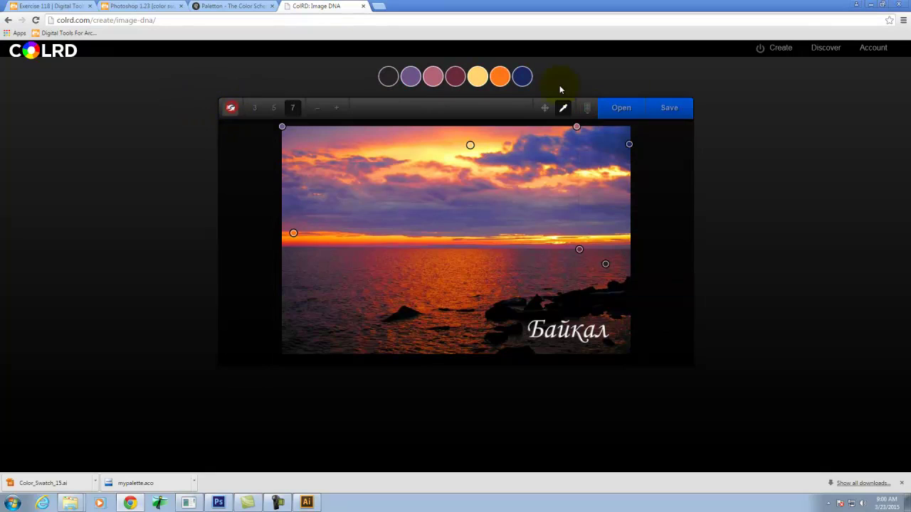
- Load the blue ice cave picture from the random images as the palette source
left_click(622, 110)
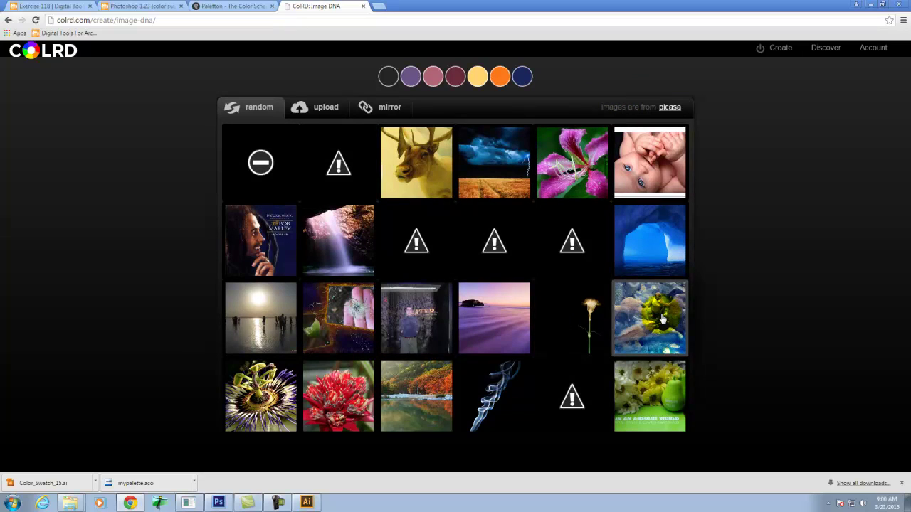
left_click(655, 241)
mouse_move(528, 79)
left_mouse_down()
mouse_move(374, 195)
mouse_move(500, 265)
mouse_move(539, 254)
left_mouse_up()
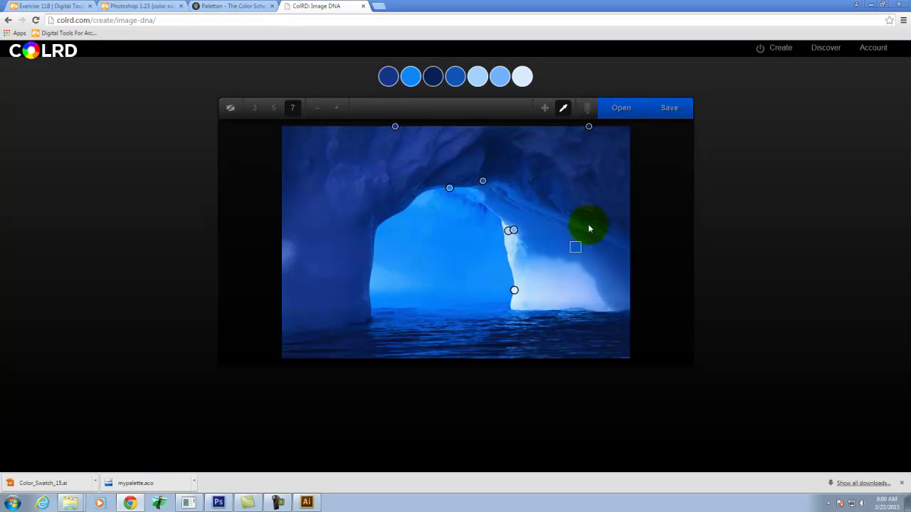
- Upload DSC_5102_3_4_tonemapped.jpg from Dropbox > DVC > A135 > A135 Exercises > Ex105 on drive E as the palette source image
left_click(620, 108)
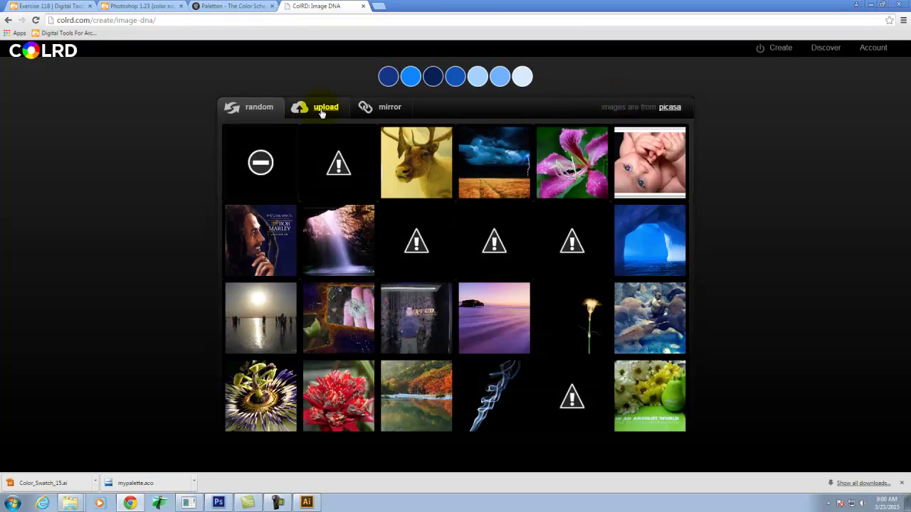
left_click(321, 112)
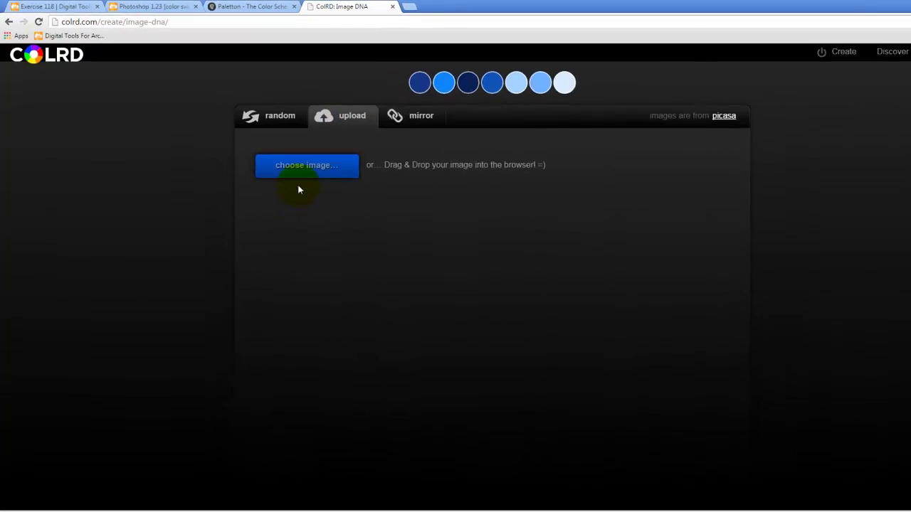
left_click(279, 156)
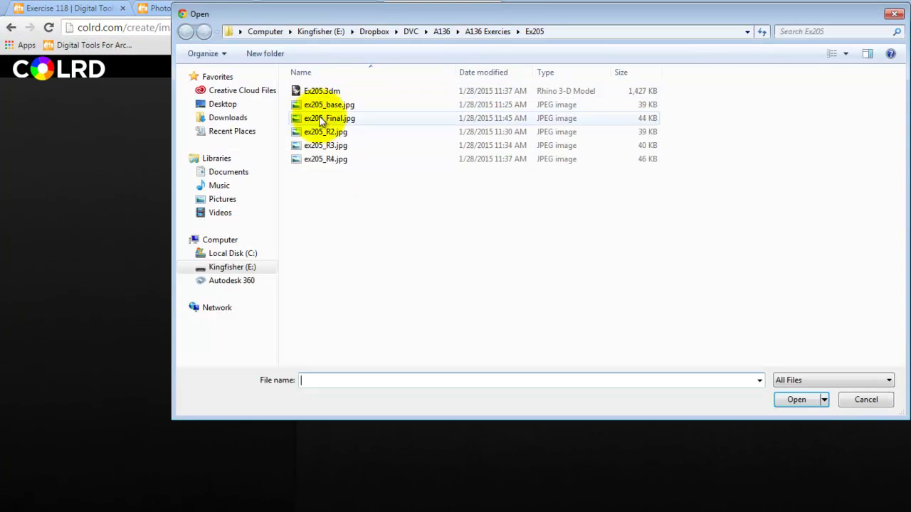
left_click(311, 34)
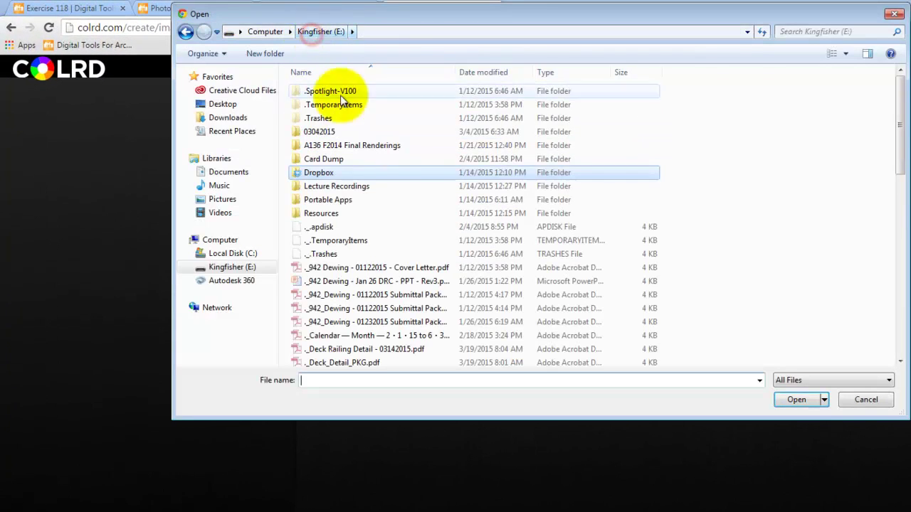
double_click(320, 175)
double_click(320, 91)
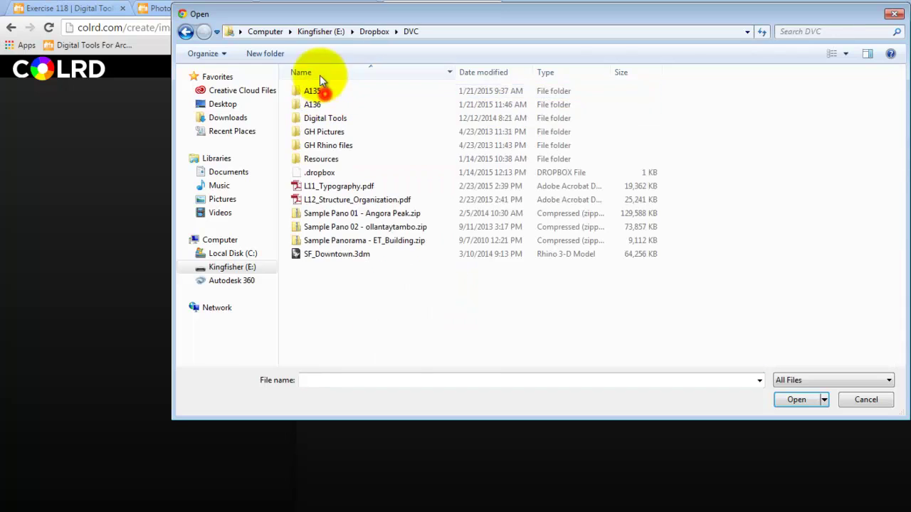
double_click(313, 90)
double_click(351, 98)
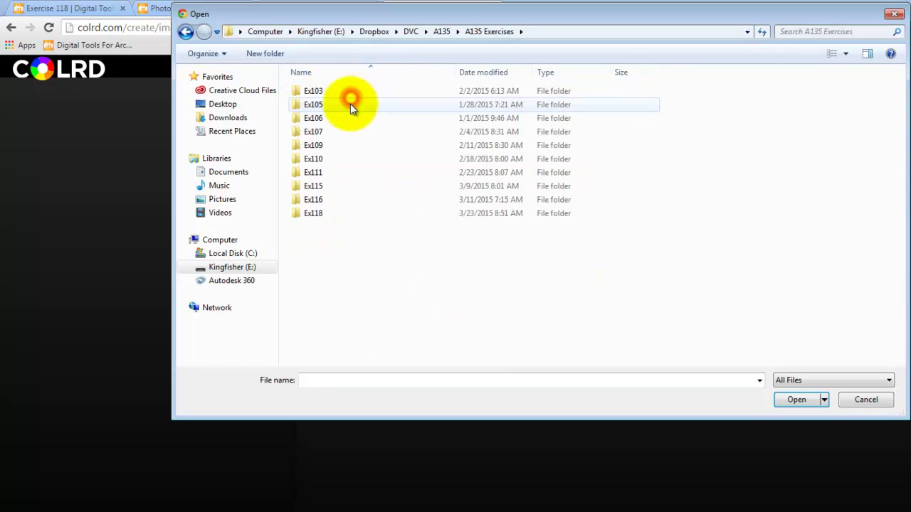
double_click(339, 107)
left_click(335, 158)
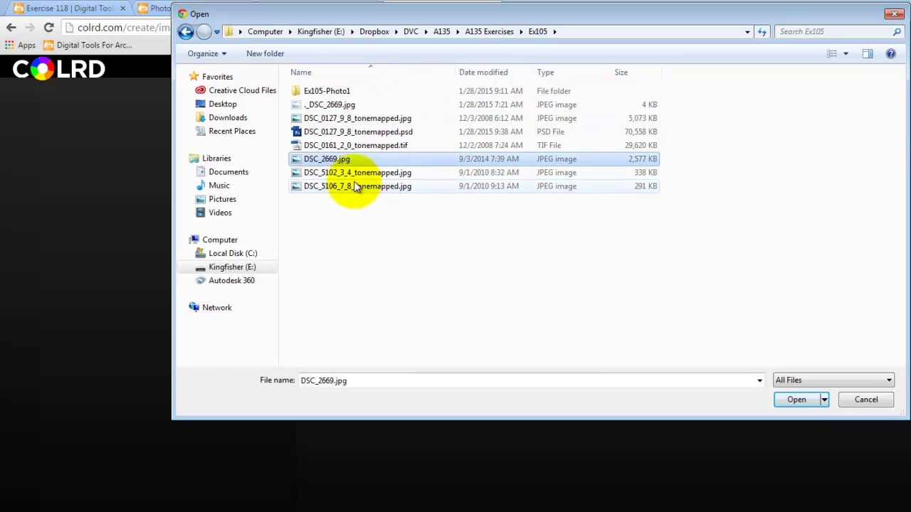
left_click(356, 172)
left_click(680, 343)
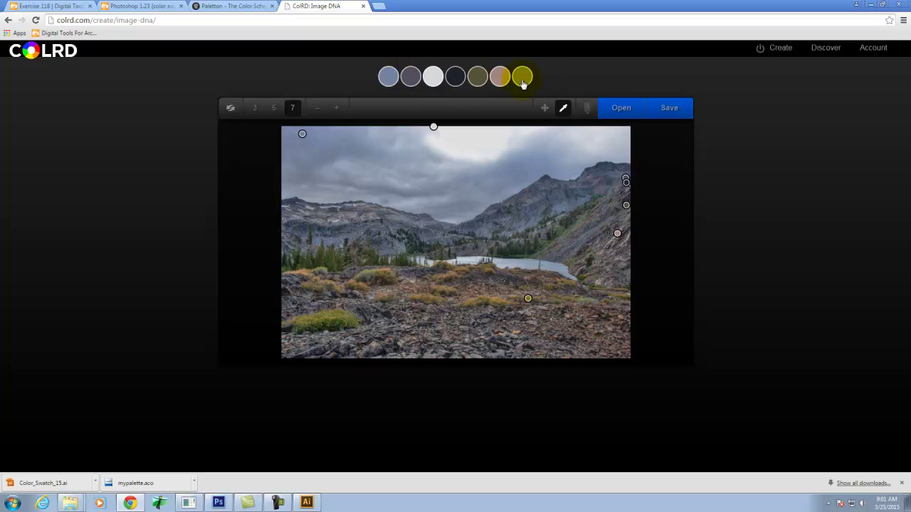
- Reduce the palette from the mountain lake photo to 5 colors and regenerate the extracted colors several times
left_click(273, 109)
left_click(230, 108)
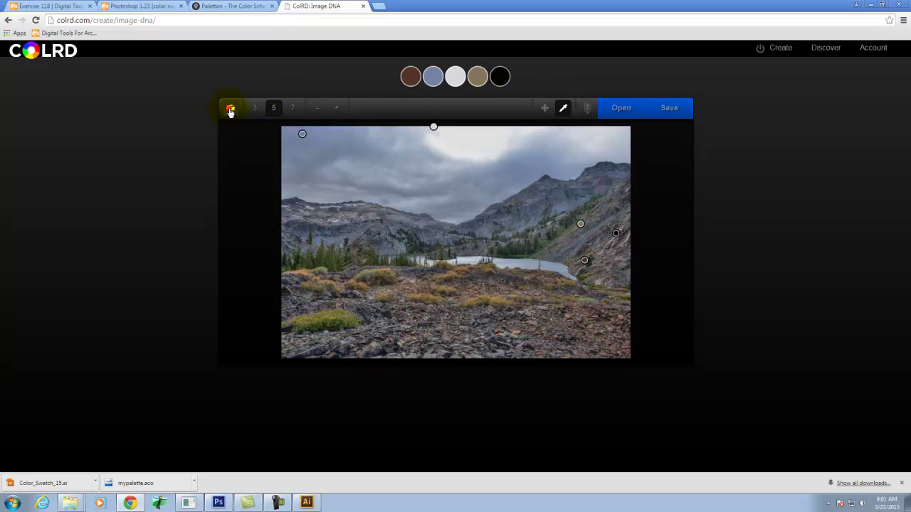
left_click(229, 109)
left_click(230, 109)
left_click(230, 110)
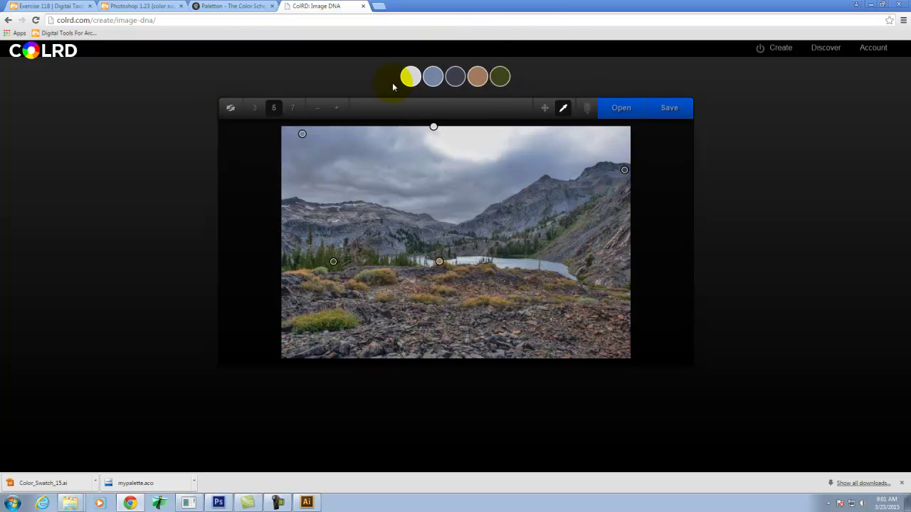
- Save the five-color palette under the name GrantColors2 and download it as an Illustrator swatch file
left_click(671, 109)
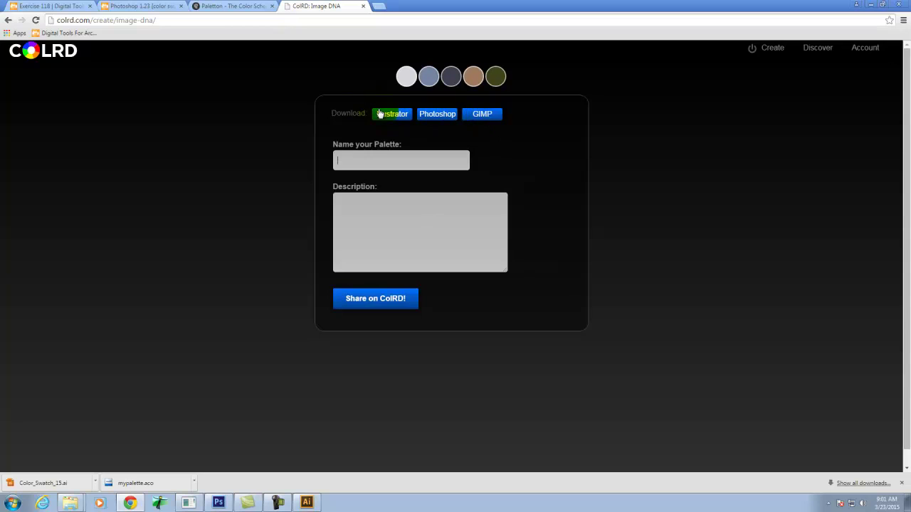
left_click(367, 160)
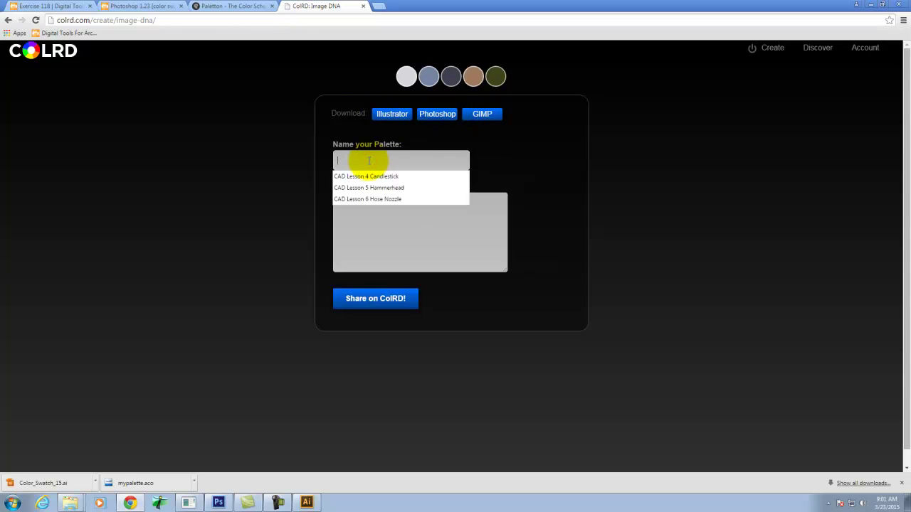
type("GrantColor")
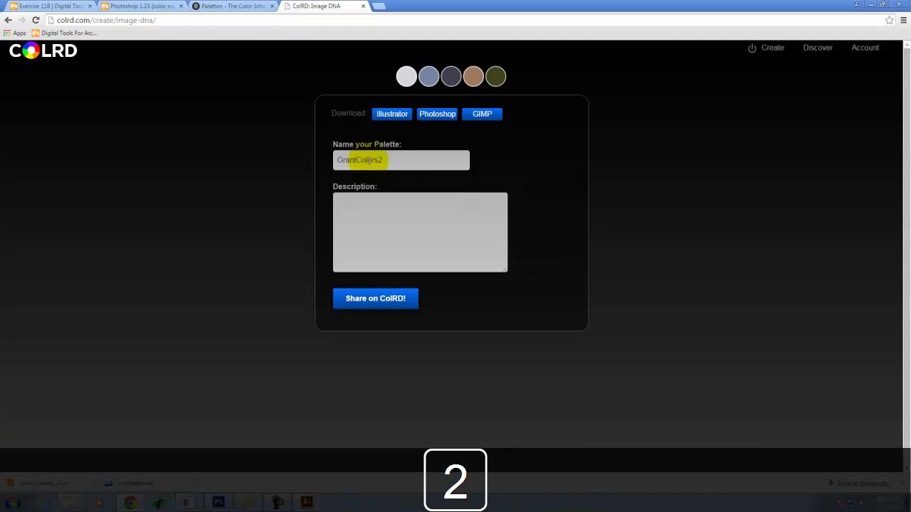
type("s2")
left_click(388, 117)
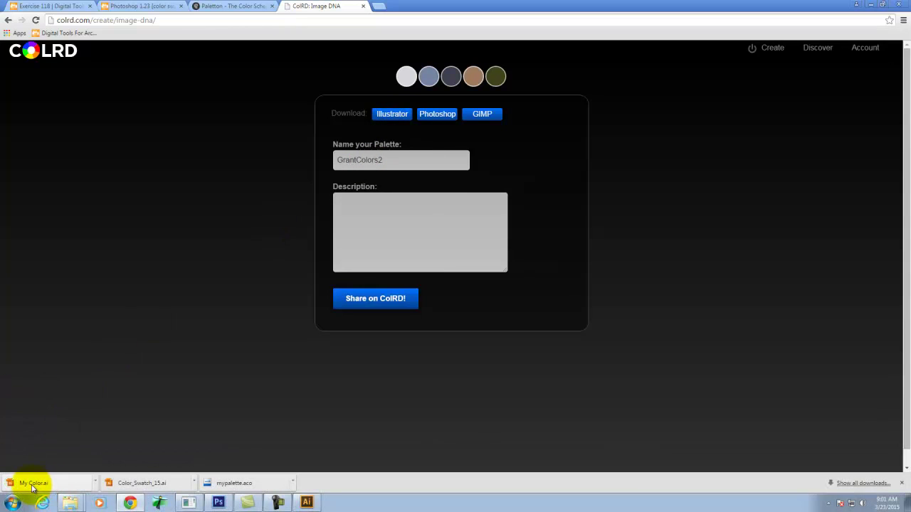
- Show the downloaded My Color.ai in its folder and copy the file
left_click(95, 483)
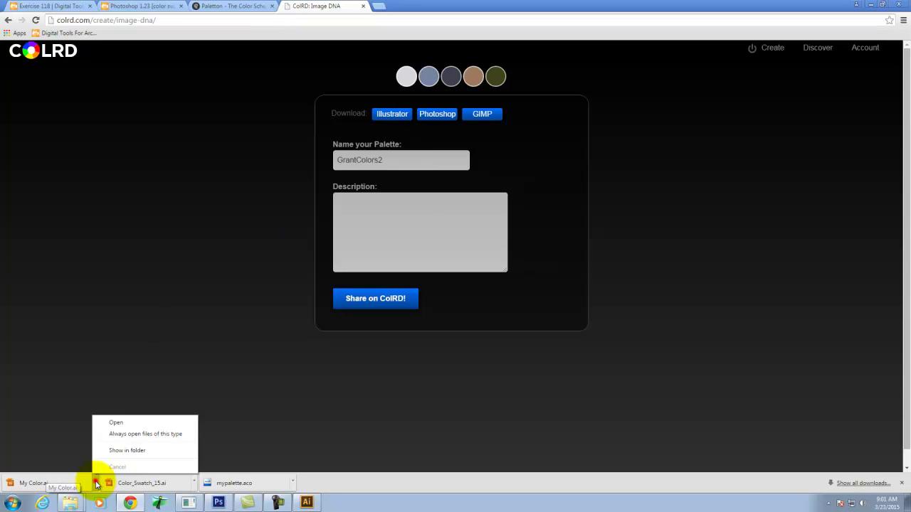
left_click(126, 450)
right_click(275, 229)
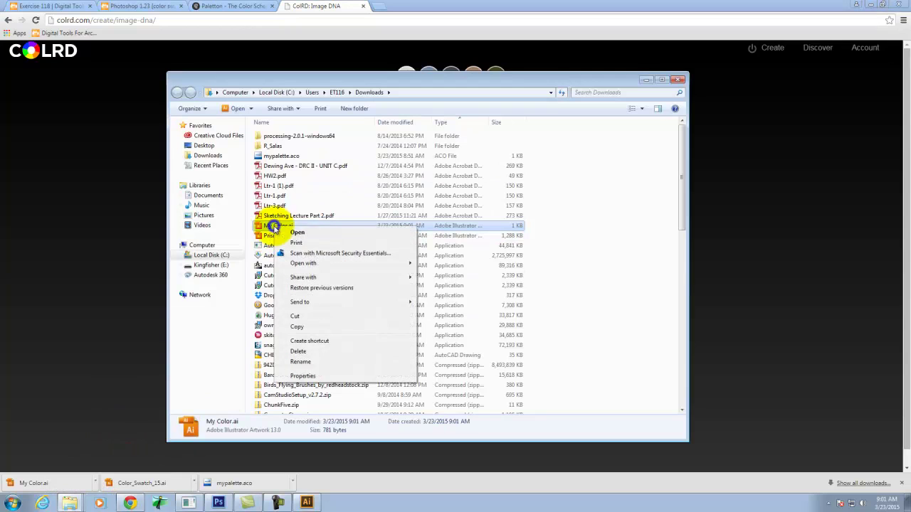
left_click(306, 326)
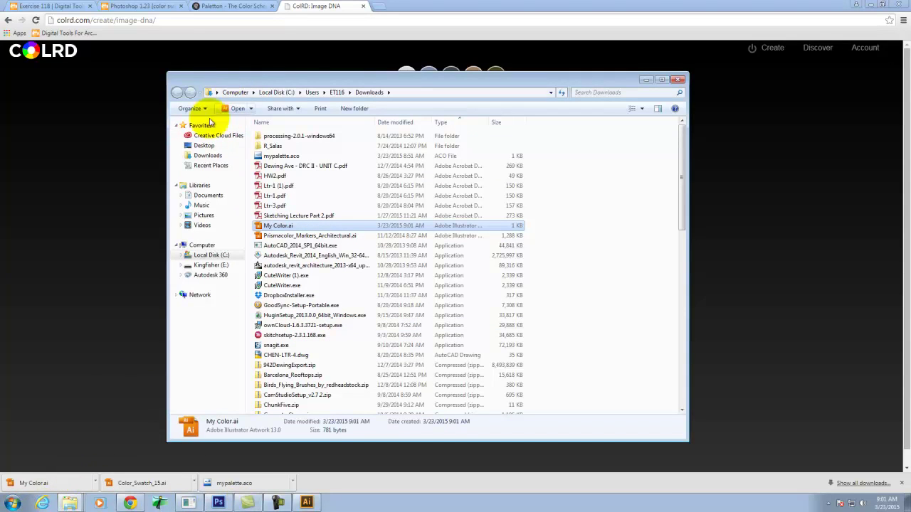
- Browse to Dropbox > DVC on drive E
left_click(206, 265)
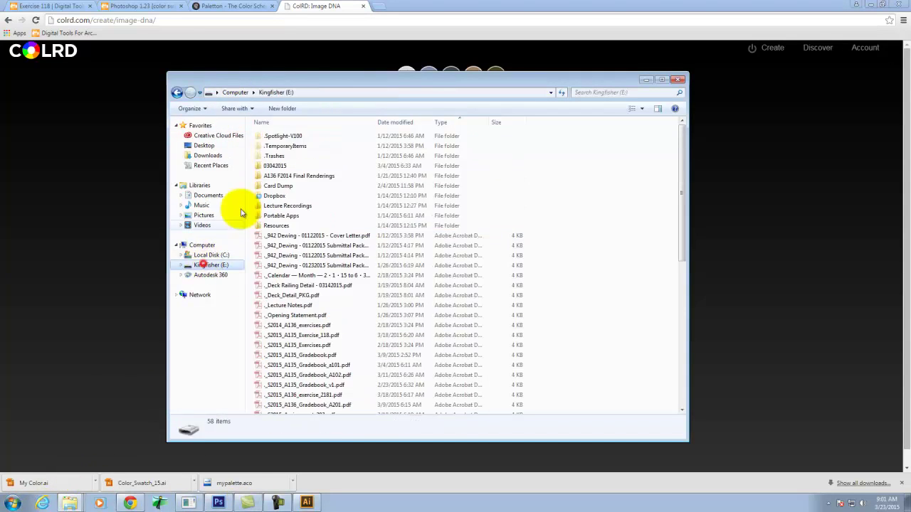
double_click(273, 195)
double_click(271, 136)
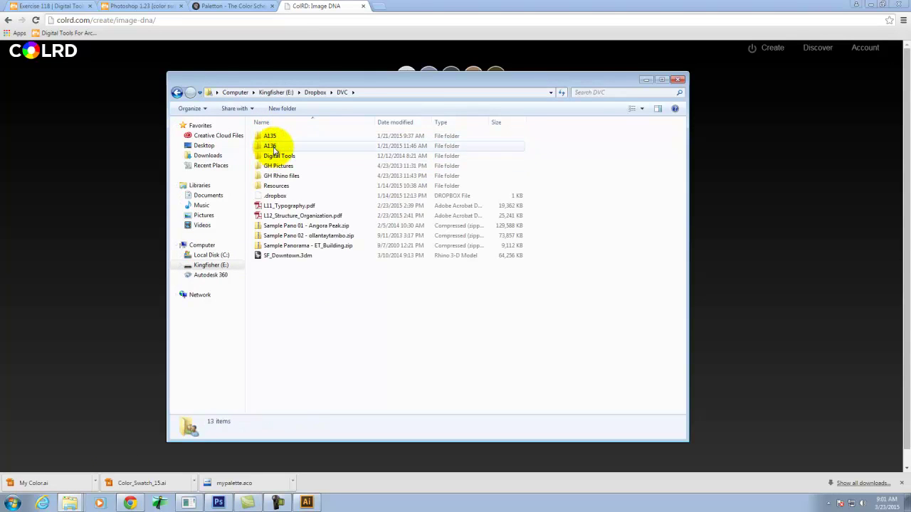
double_click(271, 146)
double_click(276, 136)
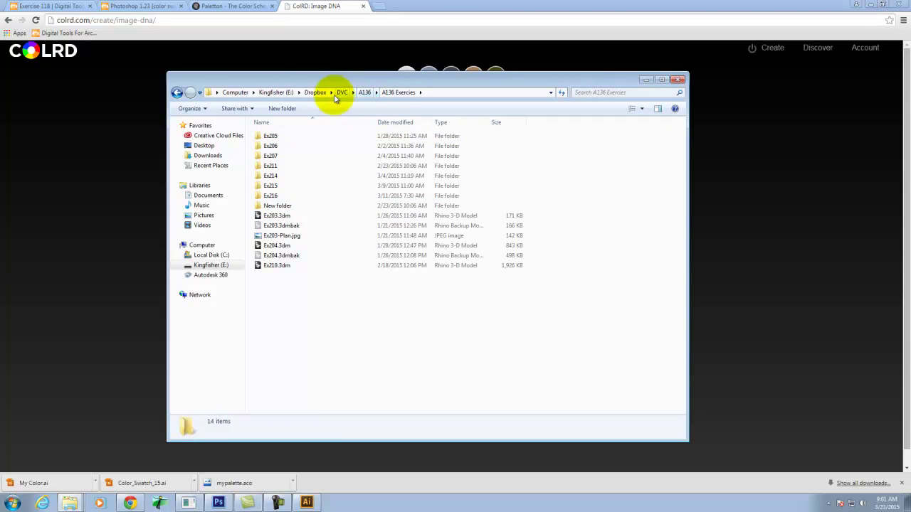
left_click(343, 93)
- Paste the copied My Color.ai into A135 > A135 Exercises > Ex118
double_click(276, 135)
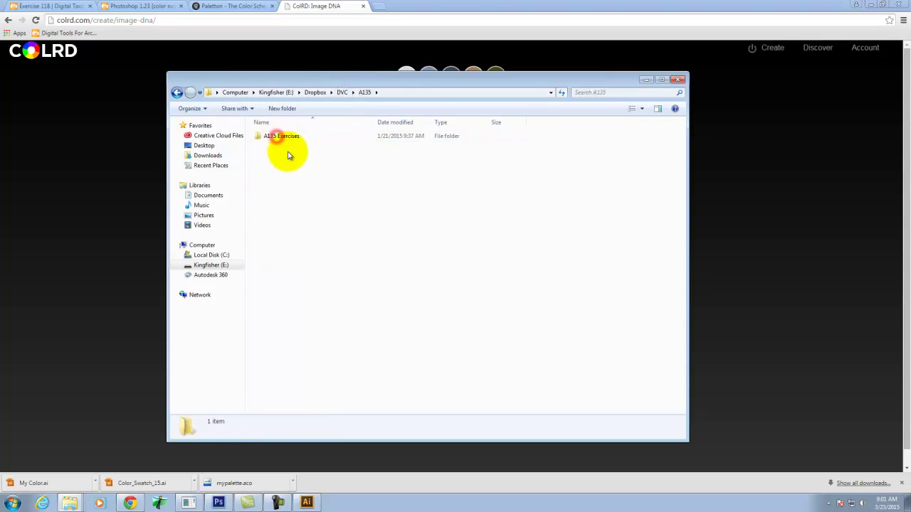
double_click(288, 139)
double_click(276, 227)
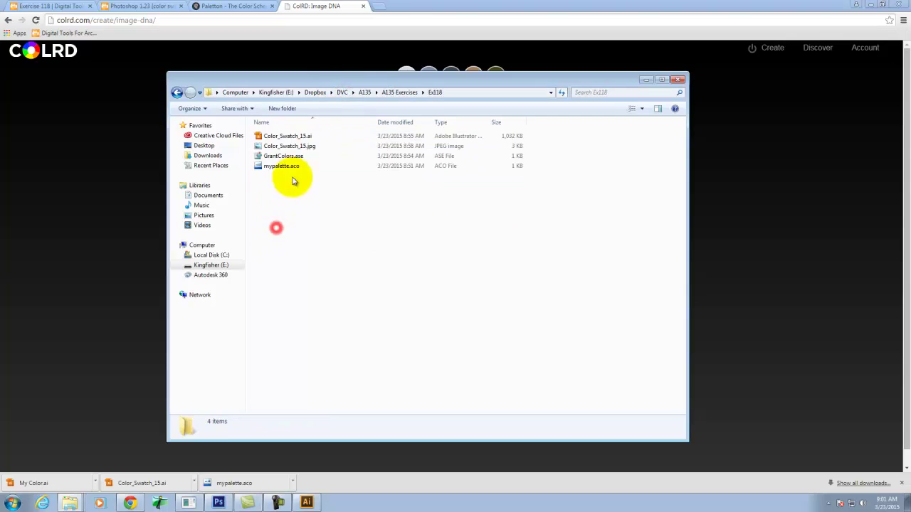
right_click(315, 222)
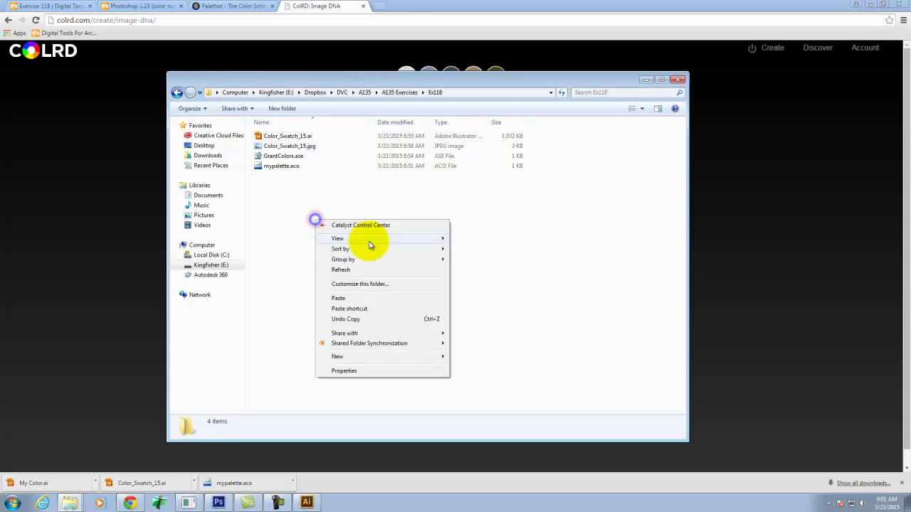
left_click(350, 299)
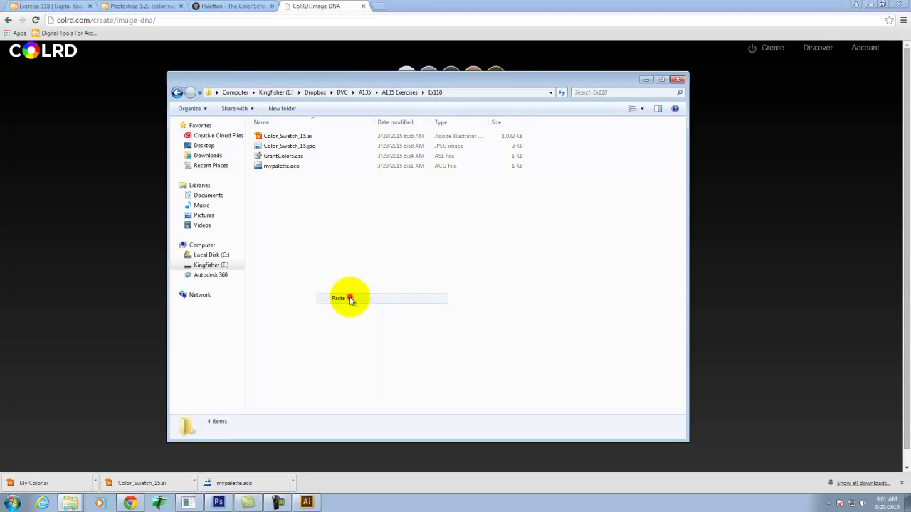
left_click(348, 258)
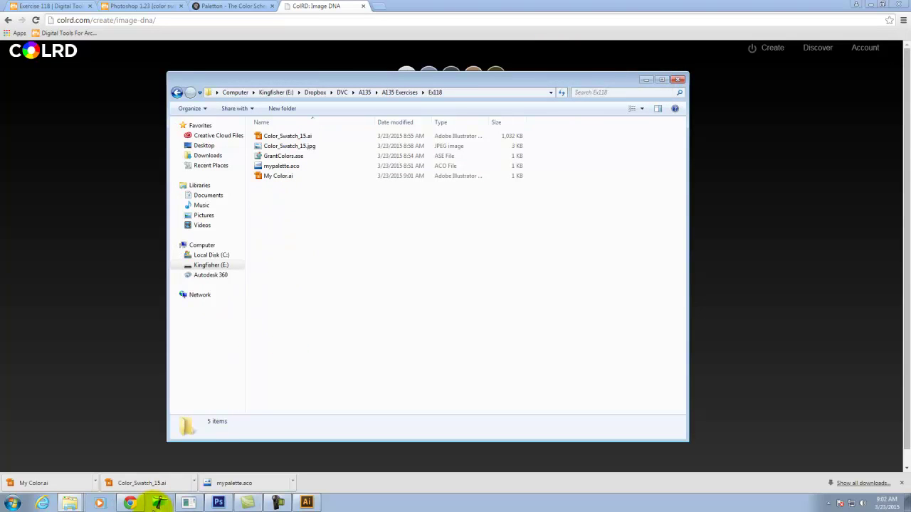
- Download the 7-color swatch sample file from the Exercise 118 page into the Ex118 folder as Color_Swatch_07.ai
left_click(42, 5)
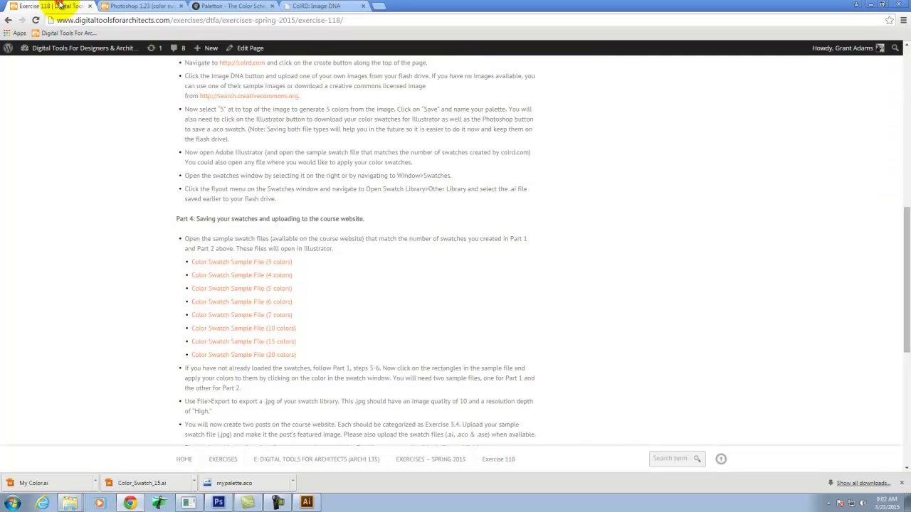
left_click(153, 5)
left_click(22, 7)
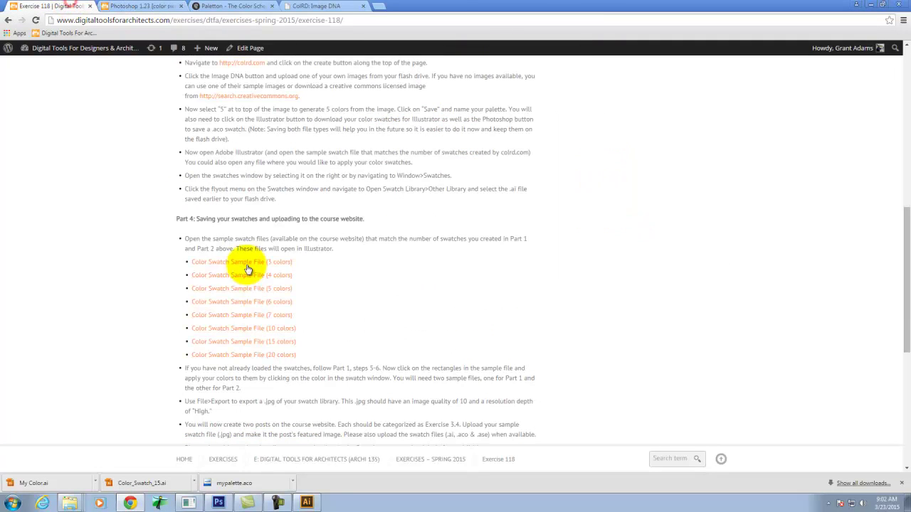
right_click(255, 318)
left_click(331, 356)
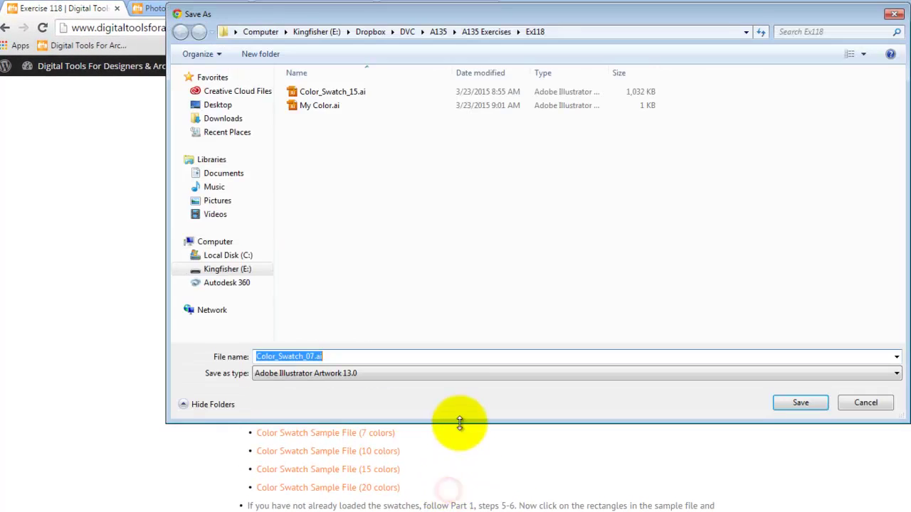
left_click(802, 403)
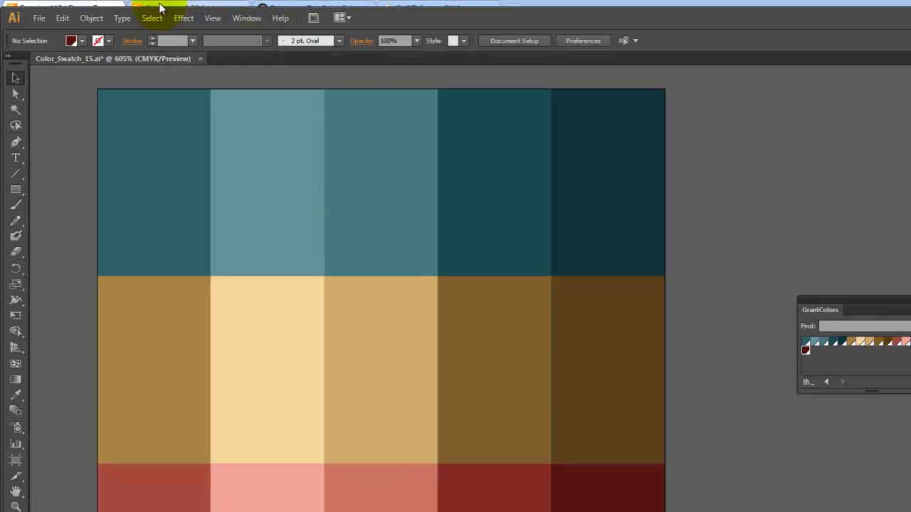
- Switch to Illustrator and open Color_Swatch_07.ai from the Ex118 folder
left_click(39, 19)
left_click(62, 61)
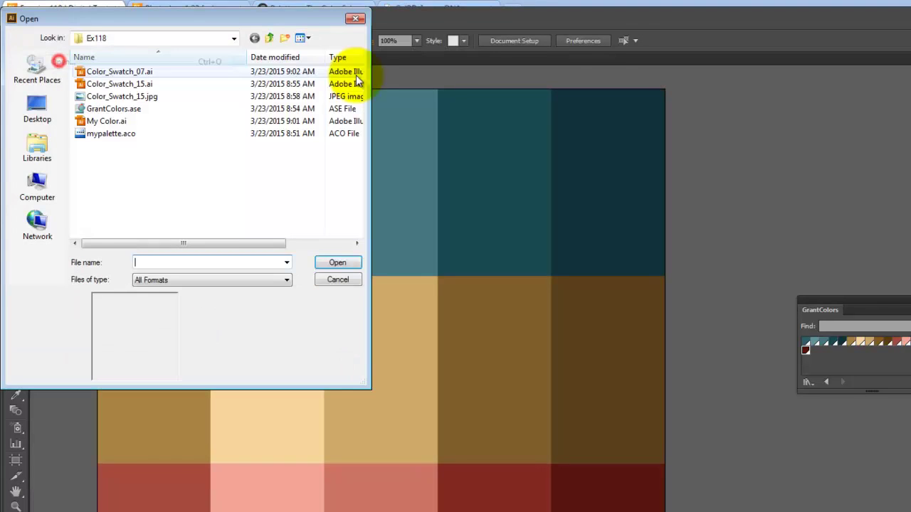
left_click(103, 71)
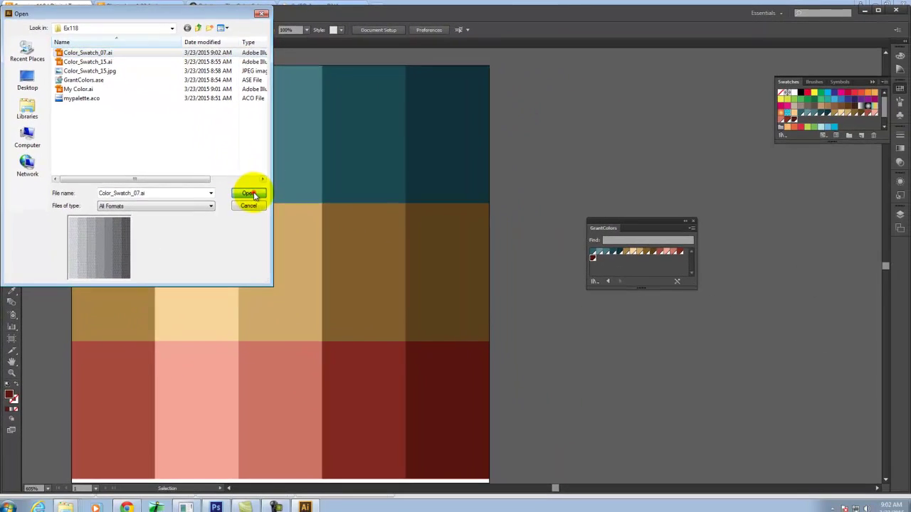
left_click(251, 195)
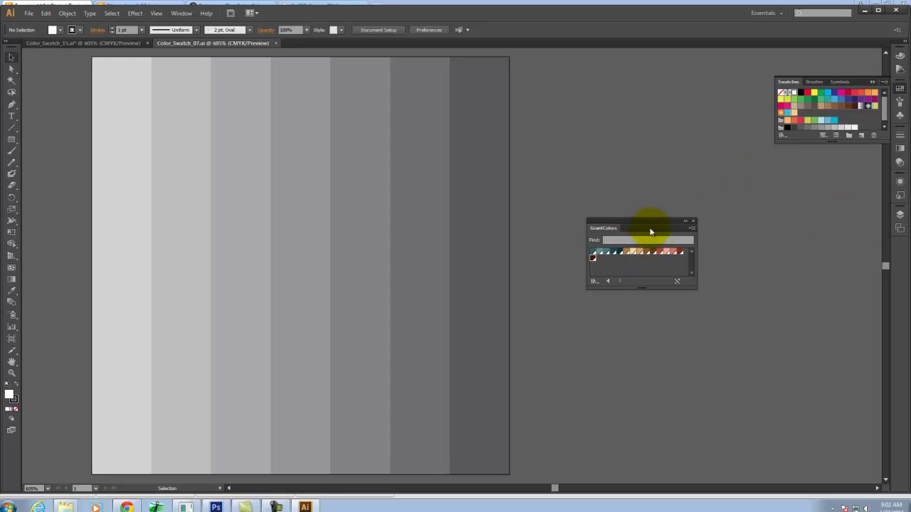
- Load My Color.ai from Dropbox > DVC > A135 > A135 Exercises > Ex118 on drive E as a swatch library and display its colors
left_click(884, 84)
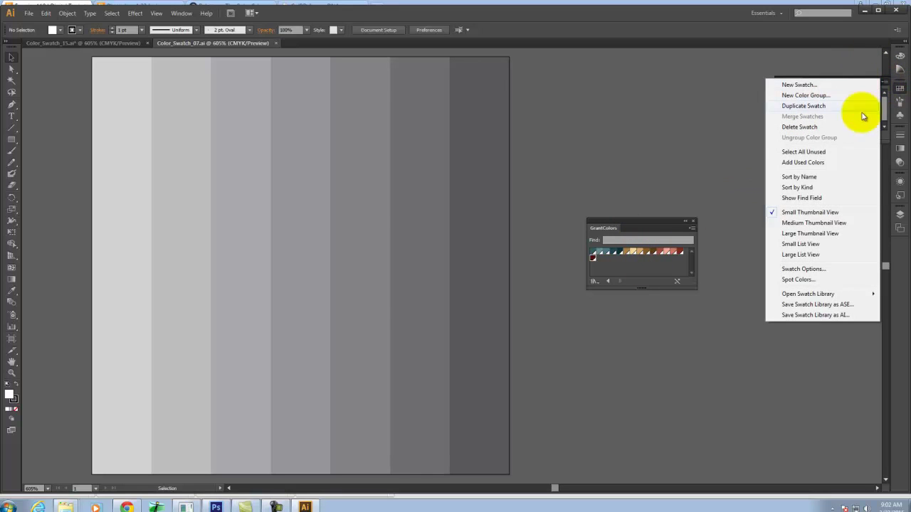
mouse_move(831, 299)
left_click(728, 295)
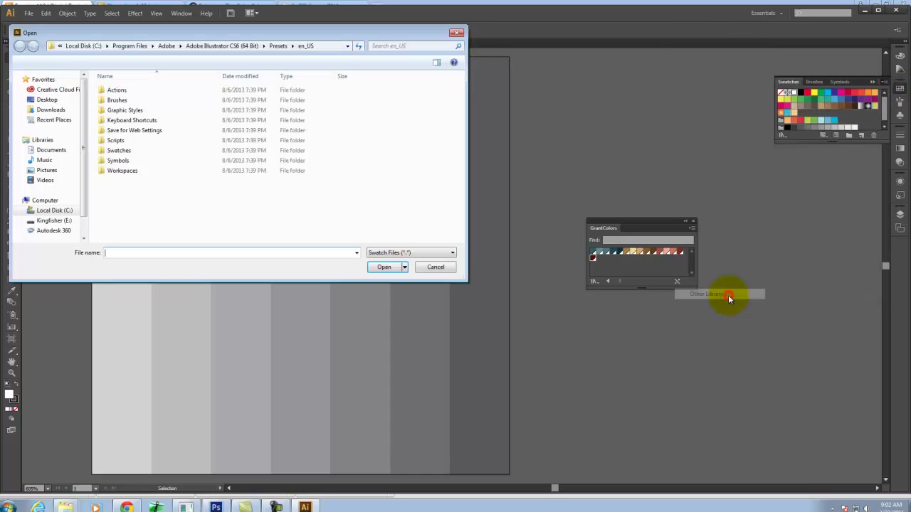
left_click(54, 221)
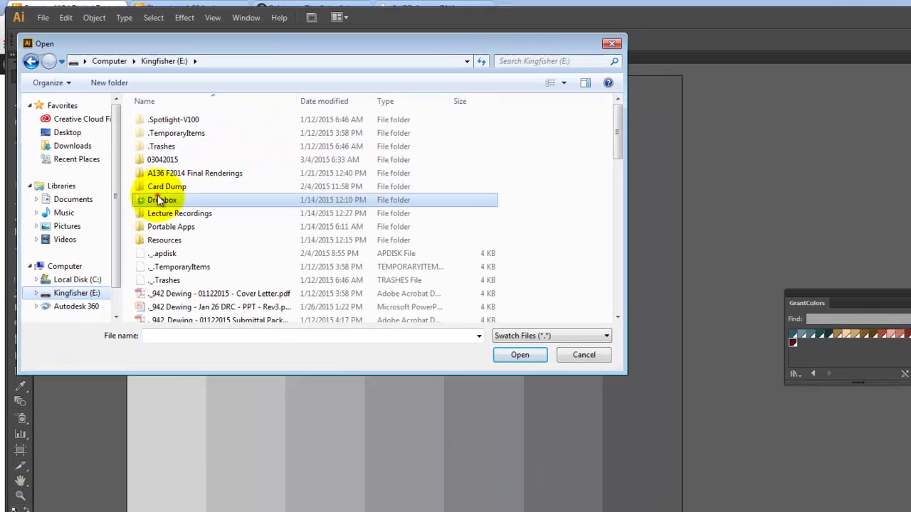
double_click(158, 195)
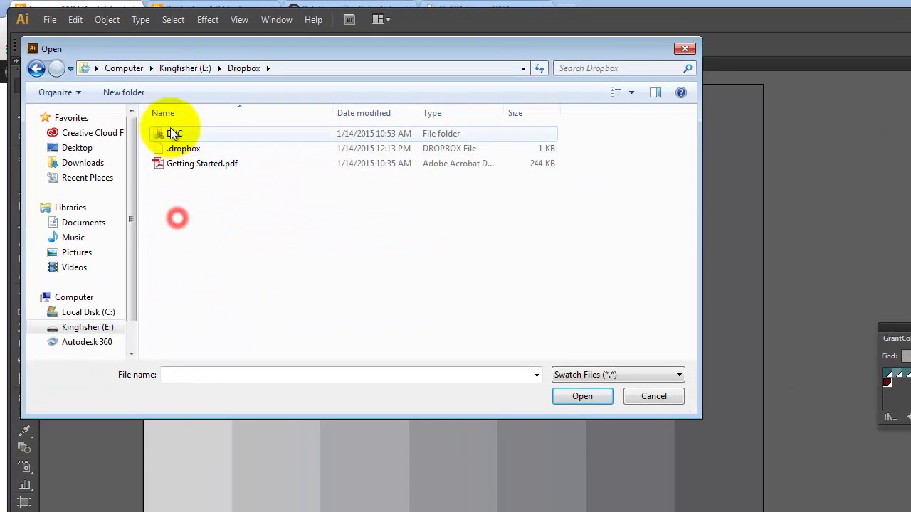
double_click(155, 119)
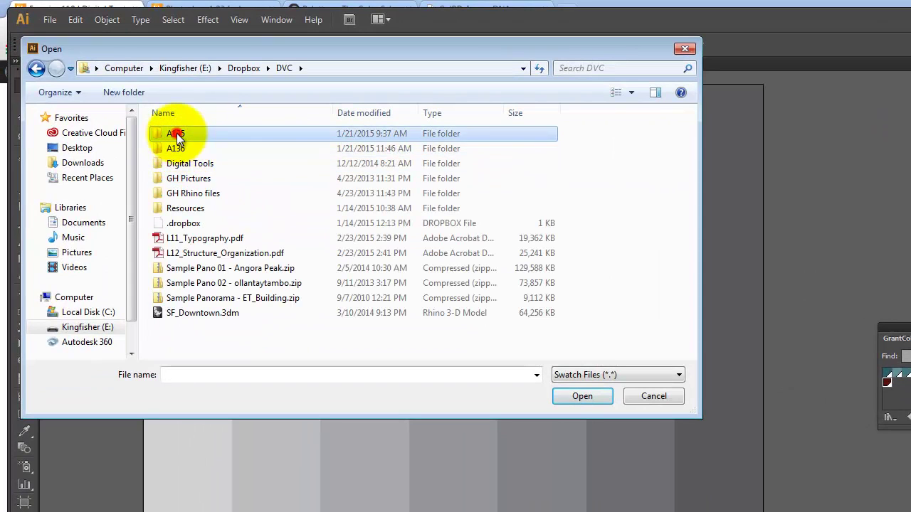
double_click(177, 134)
double_click(195, 133)
double_click(175, 268)
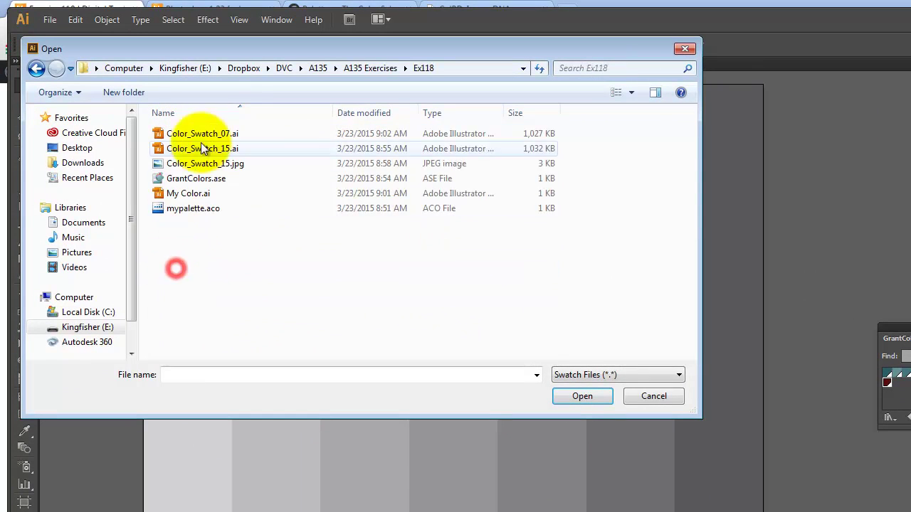
left_click(186, 194)
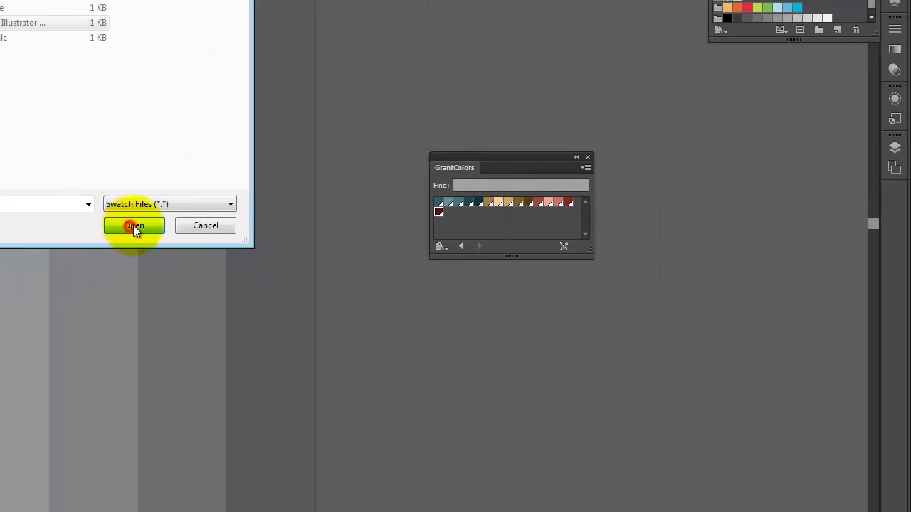
left_click(276, 282)
left_click(459, 168)
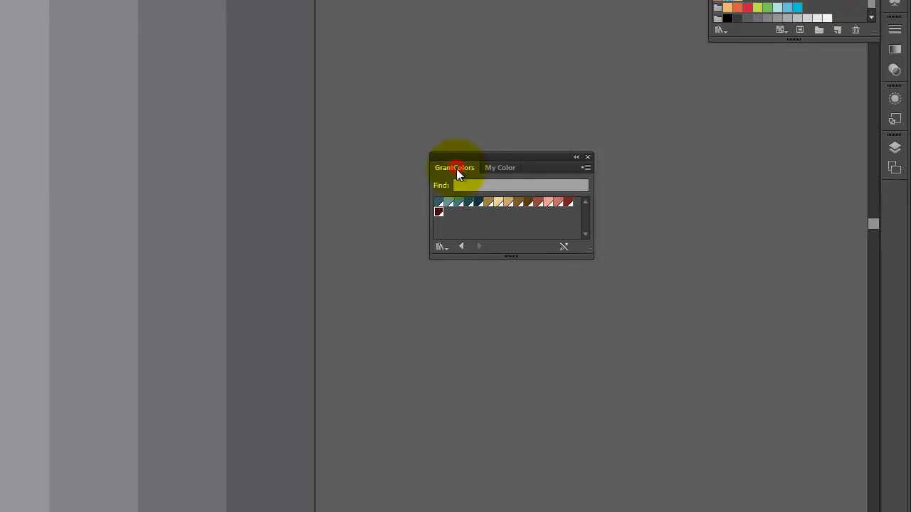
left_click(509, 168)
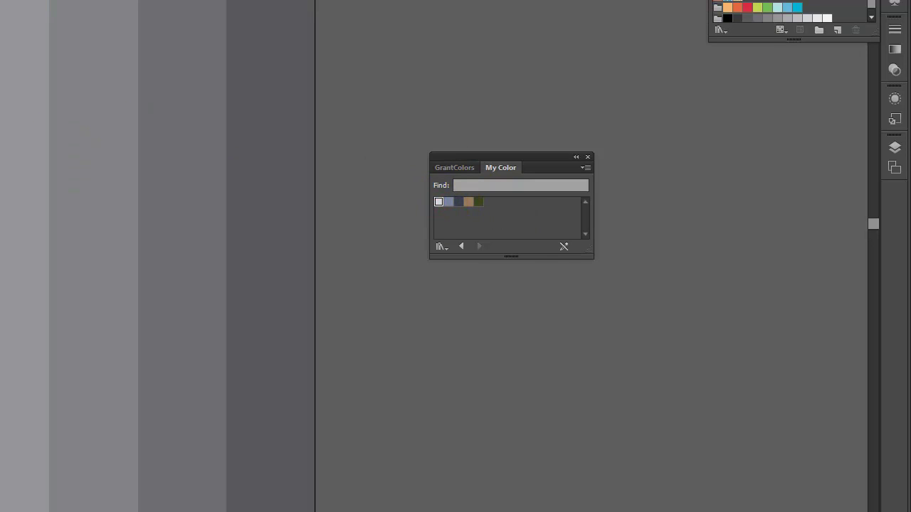
- Color the first five stripes of Color_Swatch_07.ai with the five My Color swatches, in library order from light gray to dark green
left_click(446, 204)
left_click(458, 203)
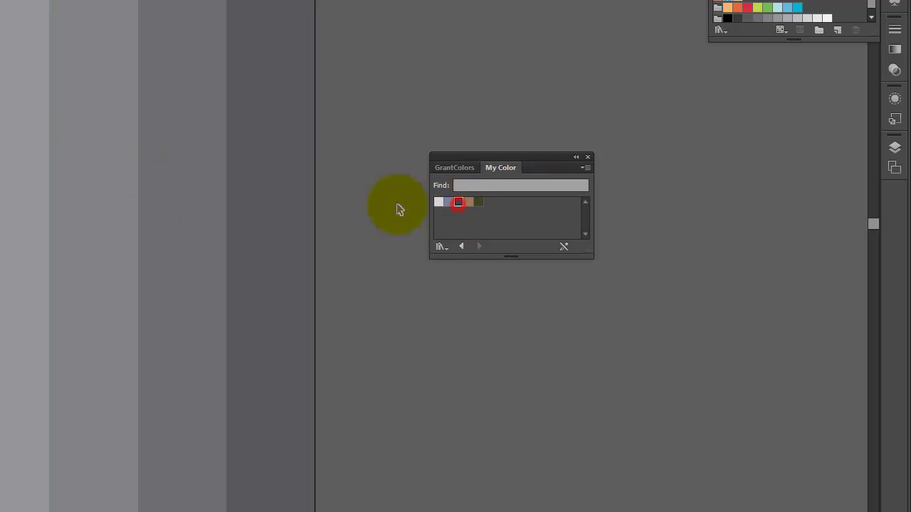
left_click(21, 223)
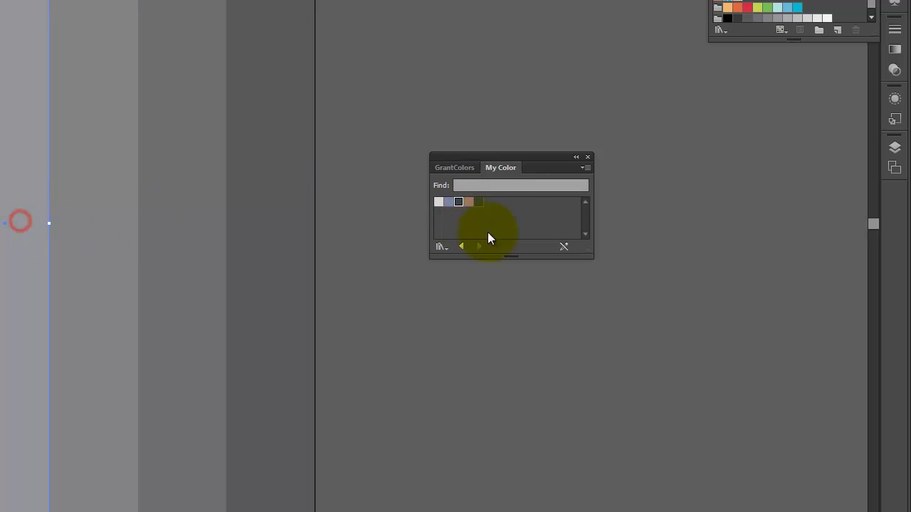
left_click(469, 203)
left_click(99, 175)
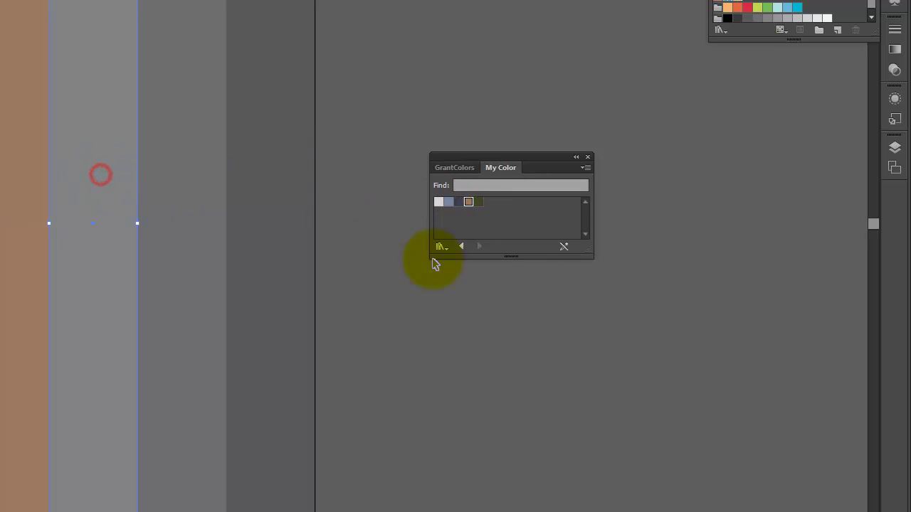
left_click(477, 204)
left_click(451, 46)
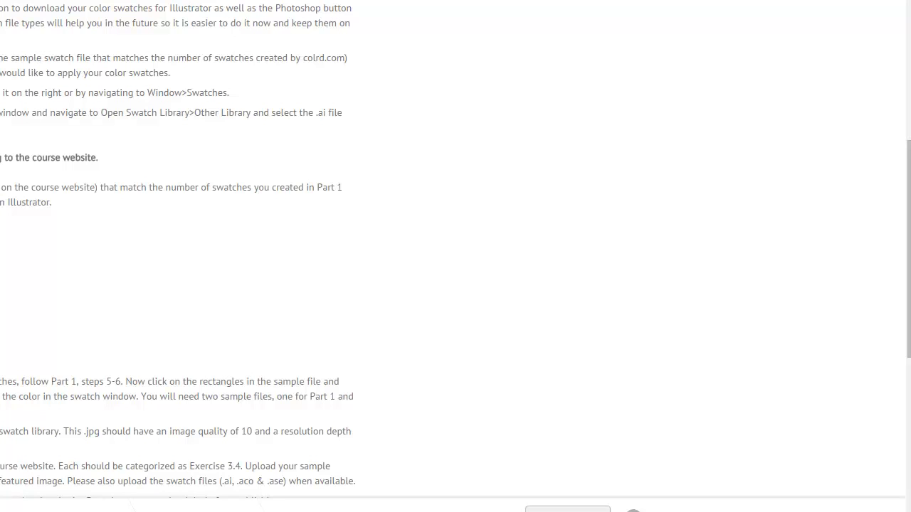
- Switch to the Exercise 118 page and download the 5-color swatch sample file as Color_Swatch_05.ai
right_click(2, 262)
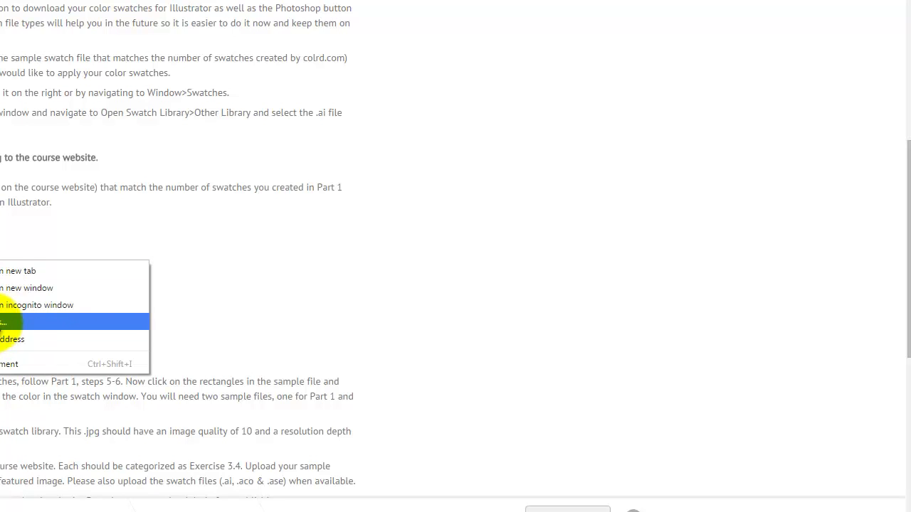
left_click(3, 316)
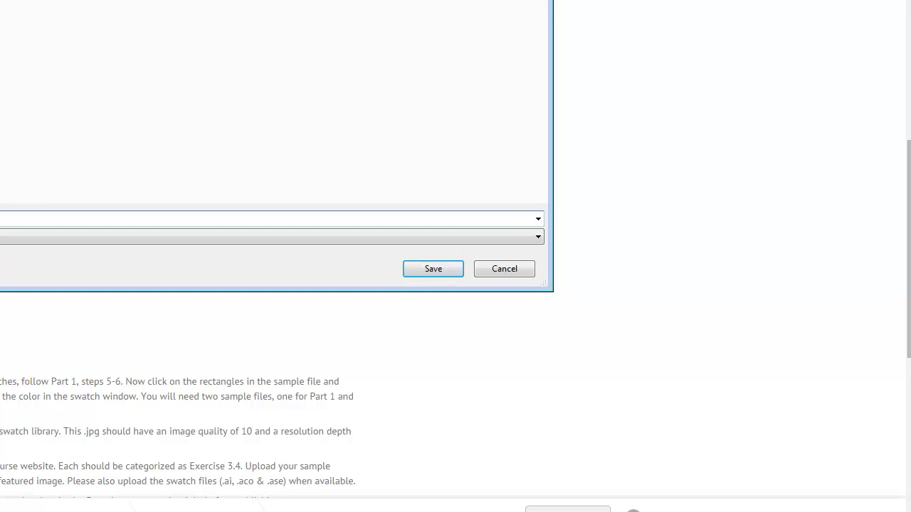
left_click(432, 268)
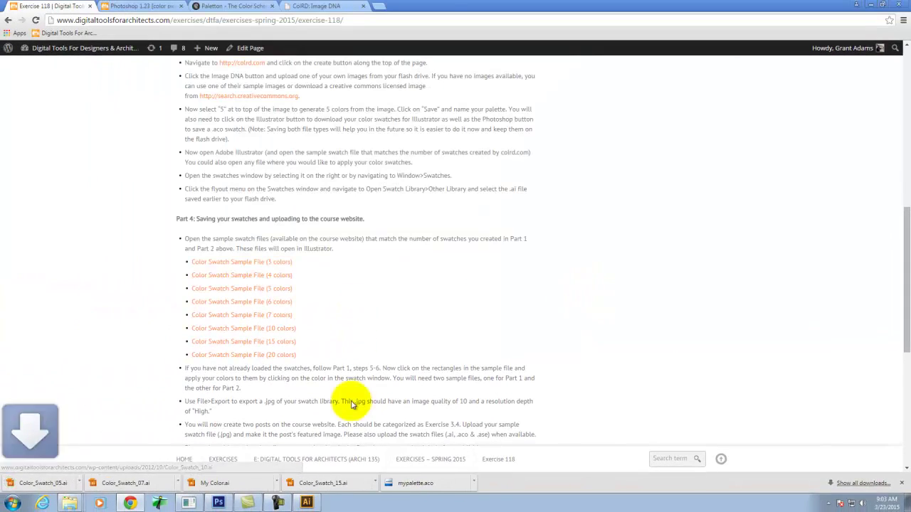
left_click(307, 502)
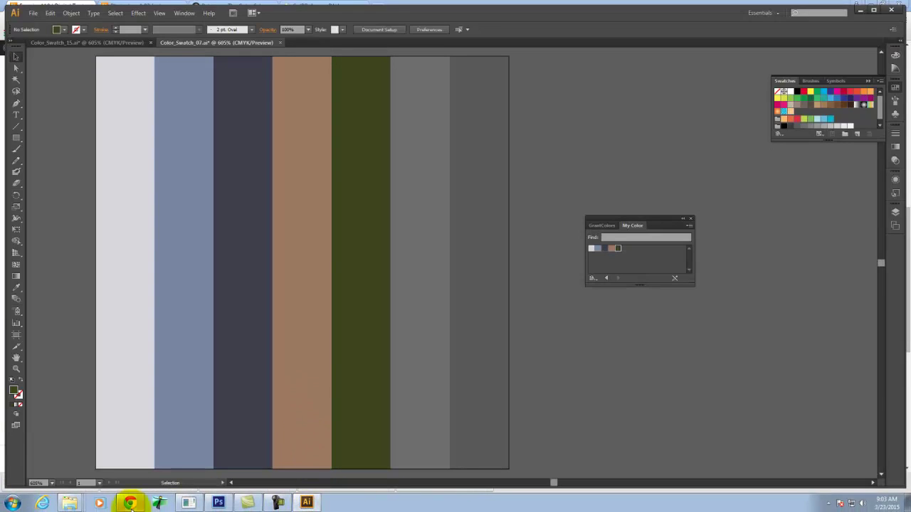
mouse_move(68, 498)
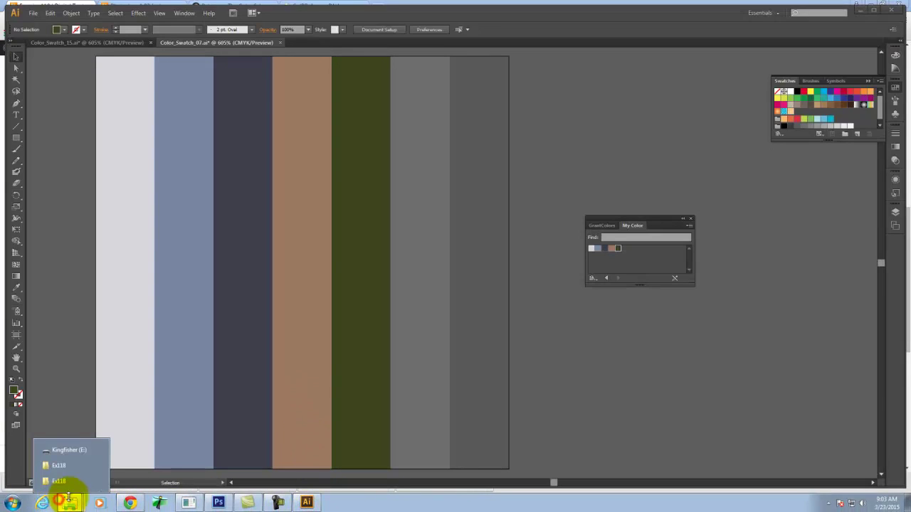
left_click(71, 450)
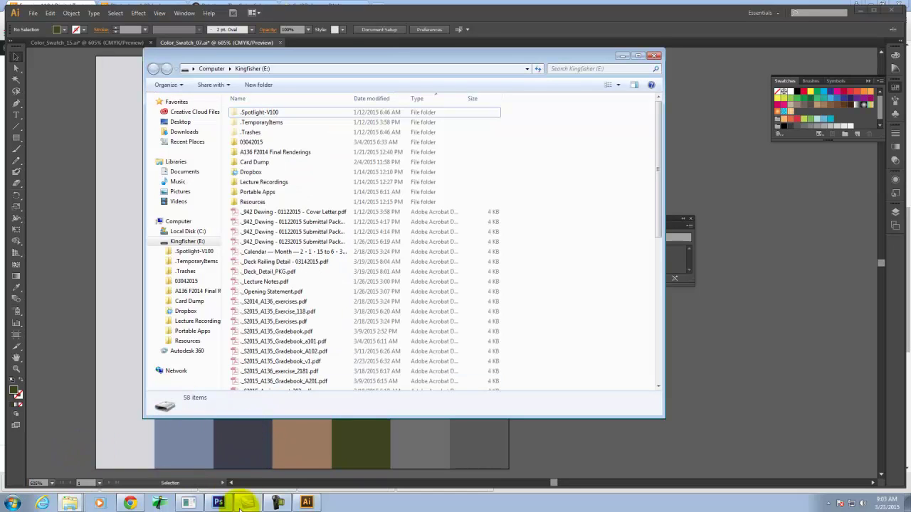
- Return to the Exercise 118 page and show the downloaded Color_Swatch_05.ai in its folder
left_click(129, 502)
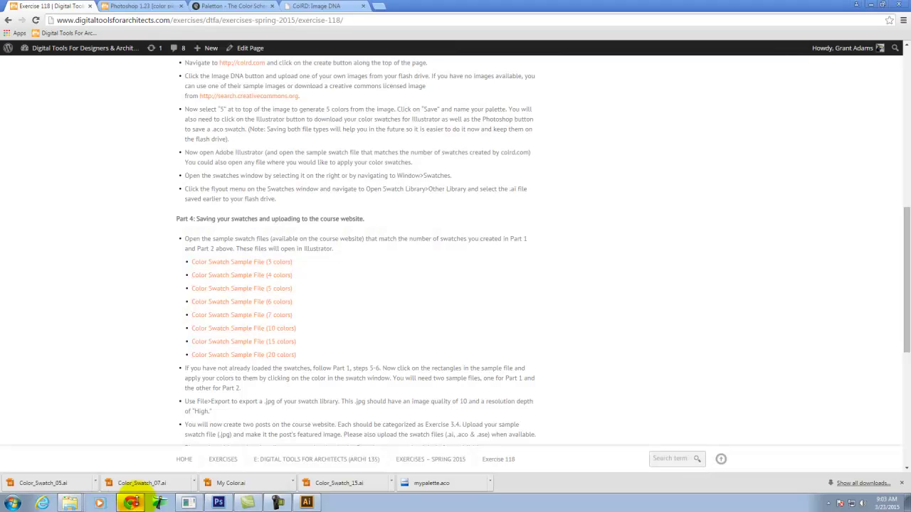
left_click(95, 483)
left_click(140, 451)
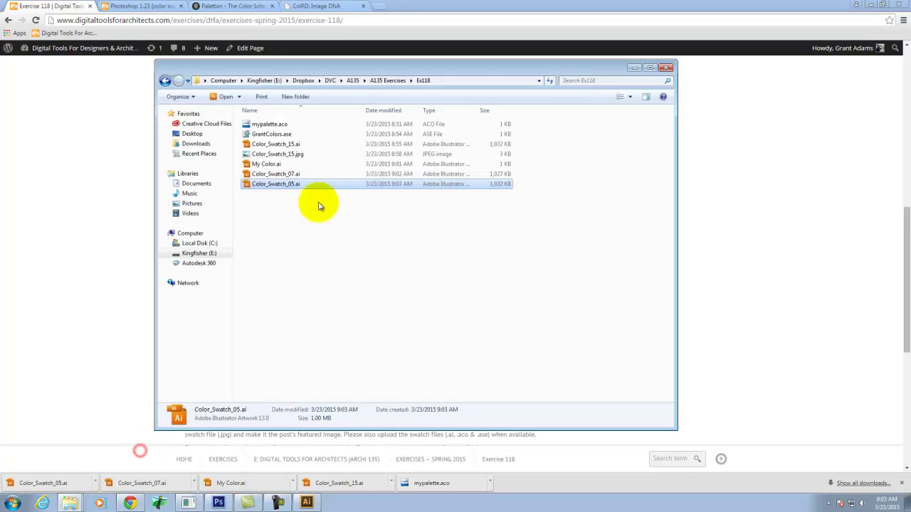
right_click(275, 183)
left_click(258, 254)
- Switch to Illustrator and open Color_Swatch_05.ai from the Ex118 folder
left_click(319, 506)
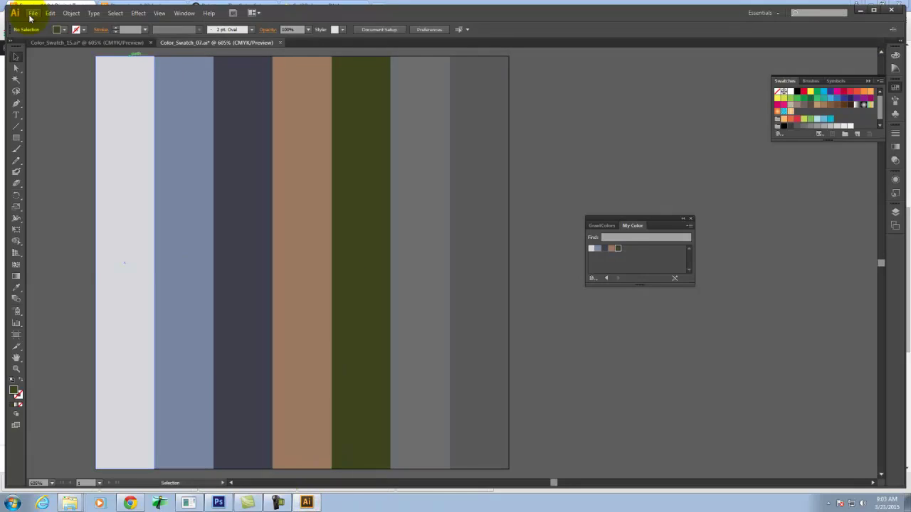
left_click(31, 15)
left_click(55, 44)
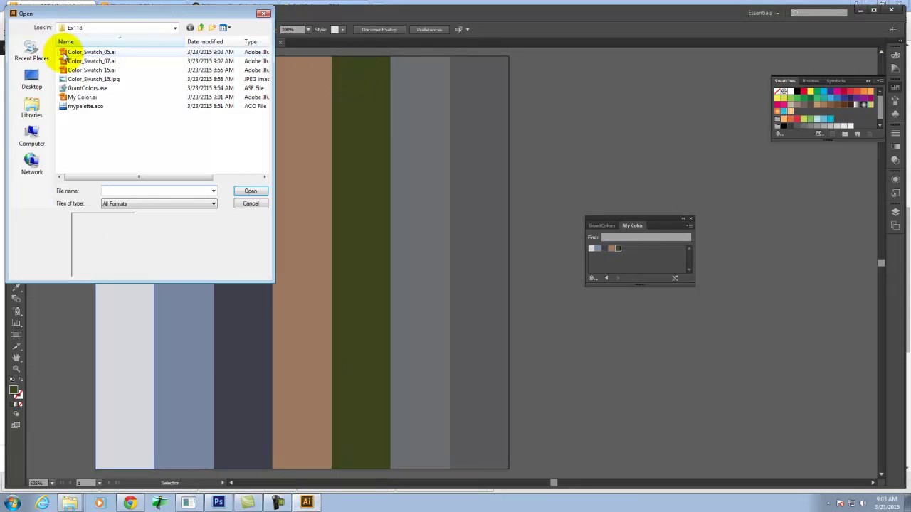
left_click(96, 52)
left_click(253, 191)
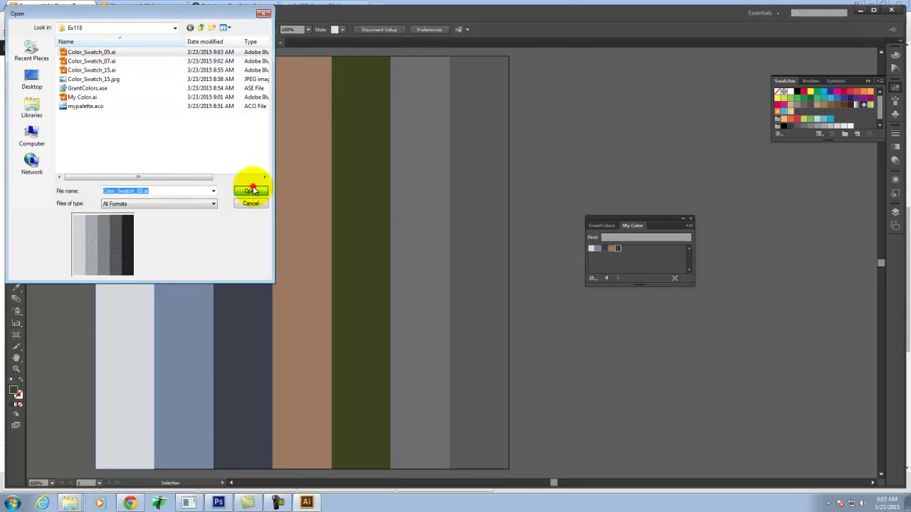
left_click(594, 111)
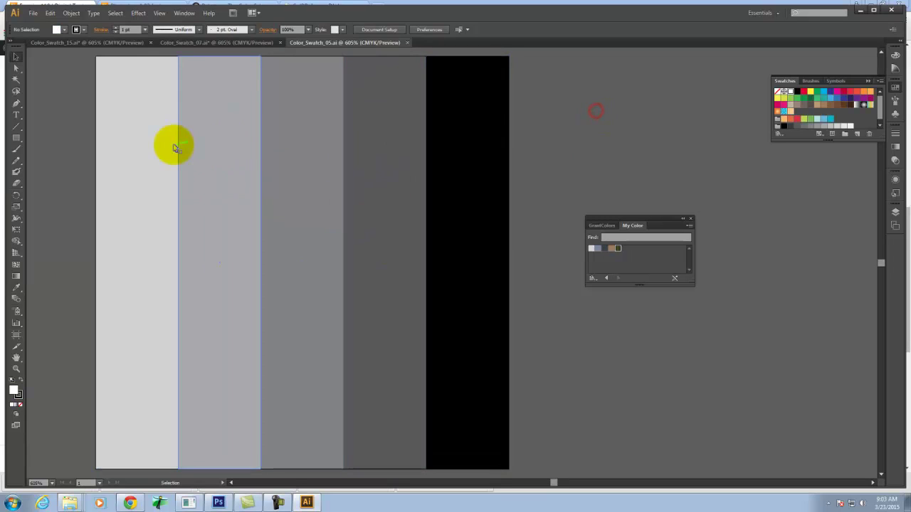
- Fill the five stripes of Color_Swatch_05.ai with the My Color swatches in order: light gray, blue, dark slate, brown and dark green
left_click(173, 147)
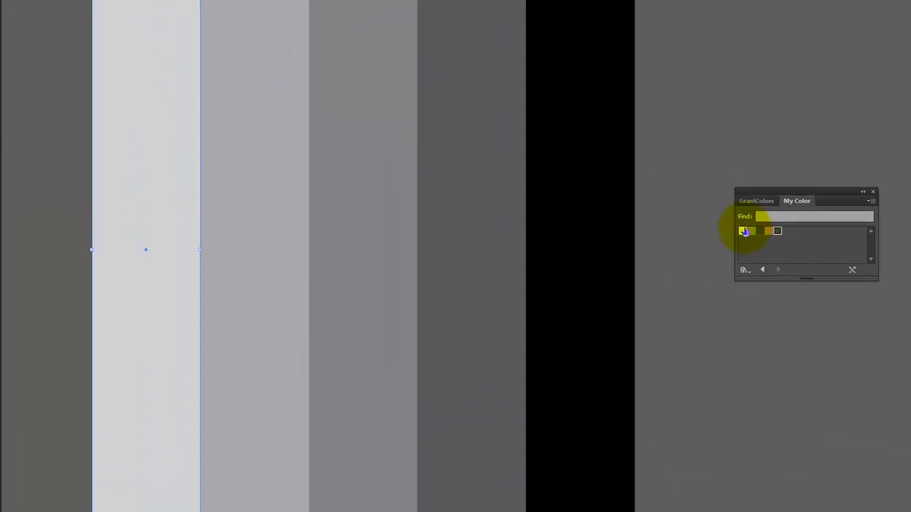
left_click(591, 248)
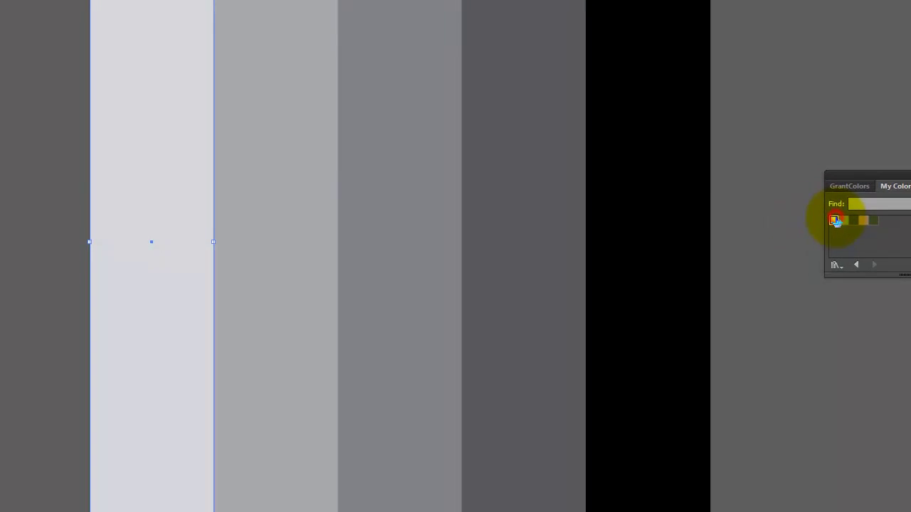
left_click(299, 149)
left_click(842, 219)
left_click(364, 156)
left_click(853, 220)
left_click(509, 128)
left_click(863, 220)
left_click(650, 173)
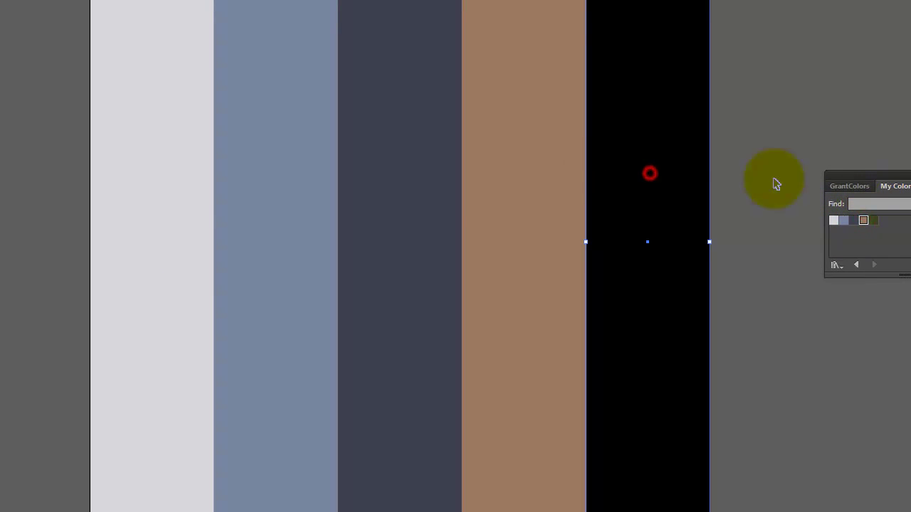
left_click(873, 219)
left_click(862, 74)
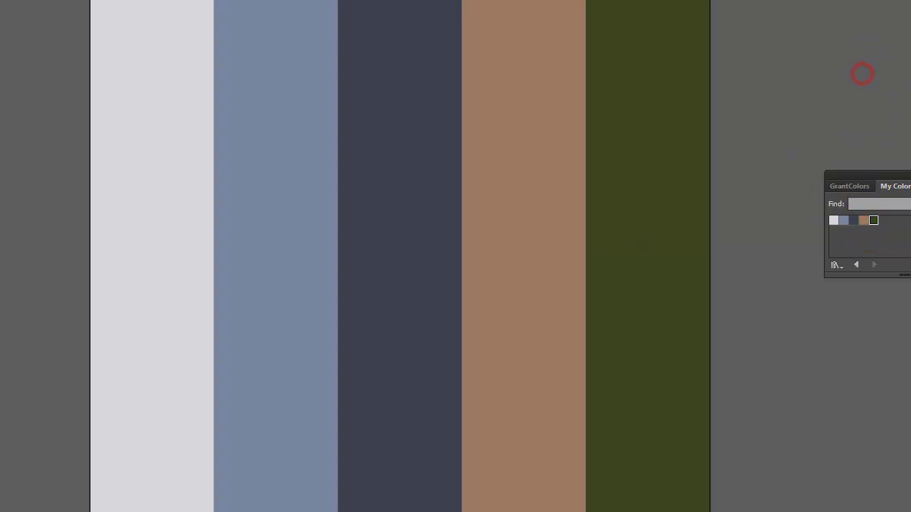
- Set up a Save for Web export of the colored stripes with an image size of 500 by 500 px
key("alt+f")
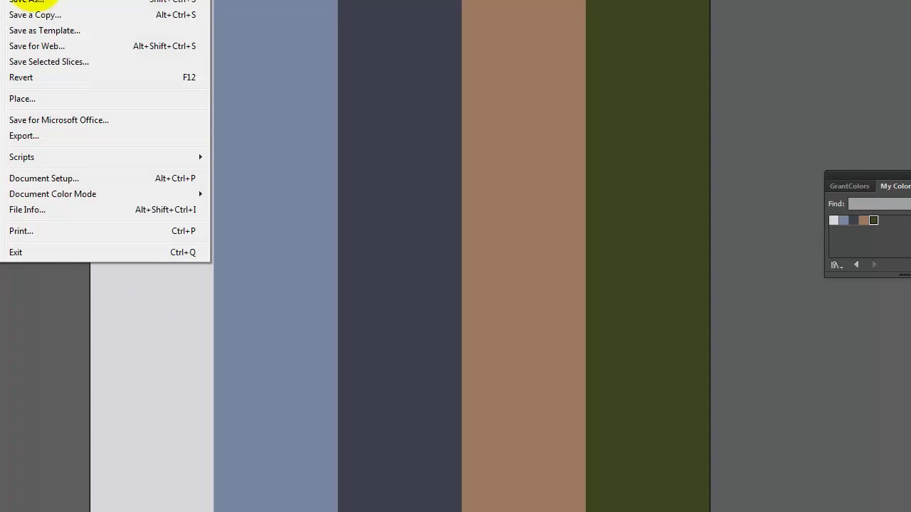
left_click(46, 46)
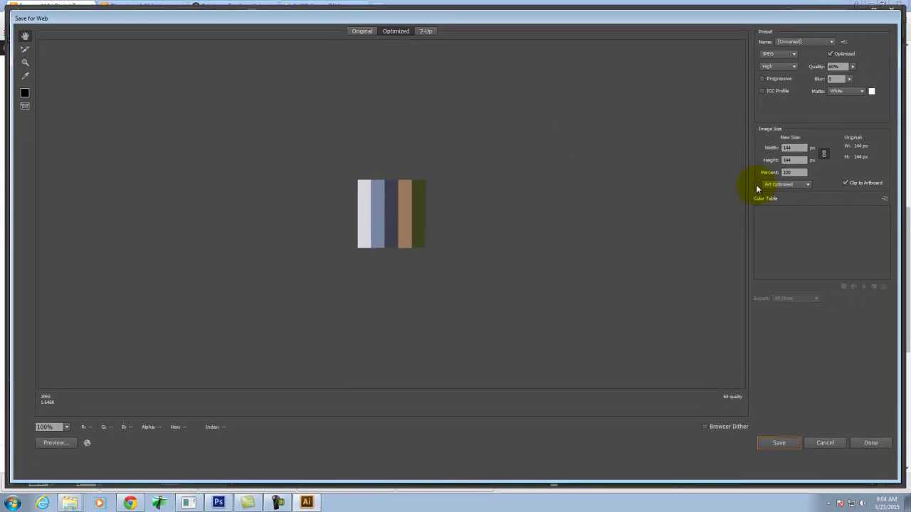
left_click(794, 147)
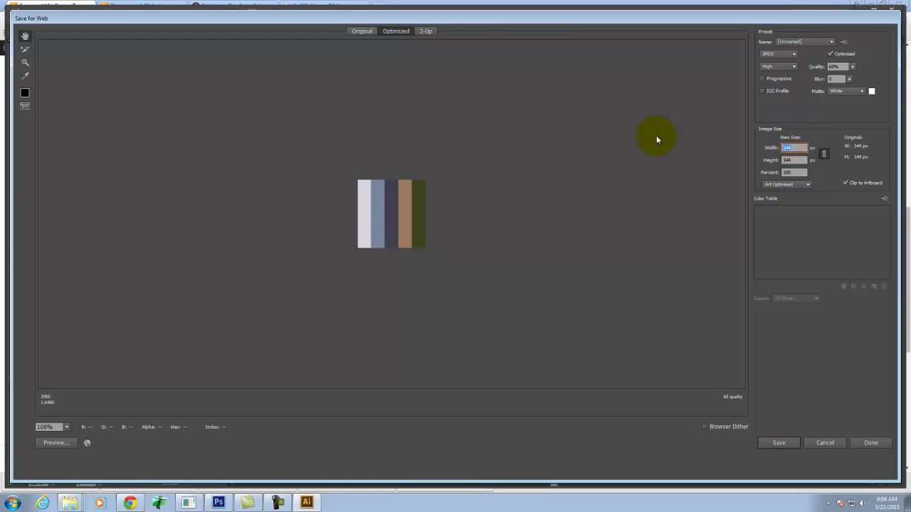
type("500")
key("Tab")
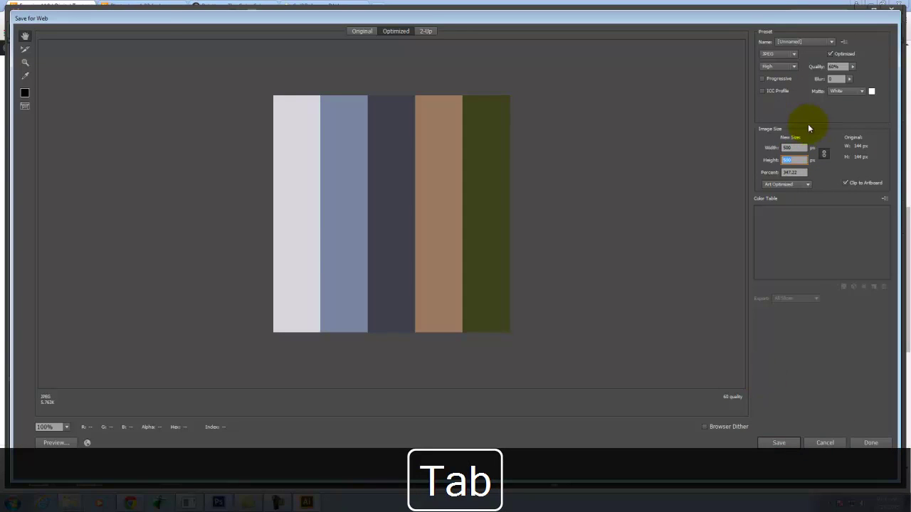
- Save the optimized JPEG to the Ex118 folder, basing its name on Color_Swatch_15.jpg and editing the number
left_click(788, 451)
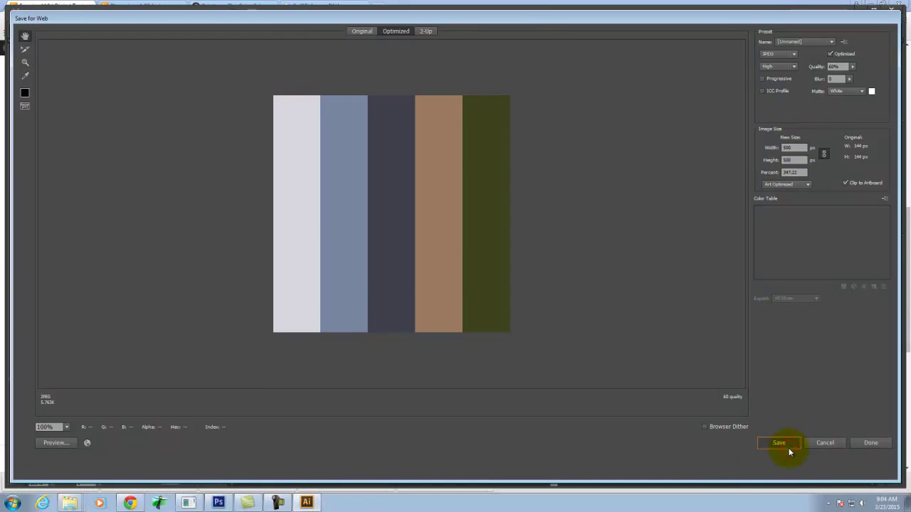
left_click(130, 89)
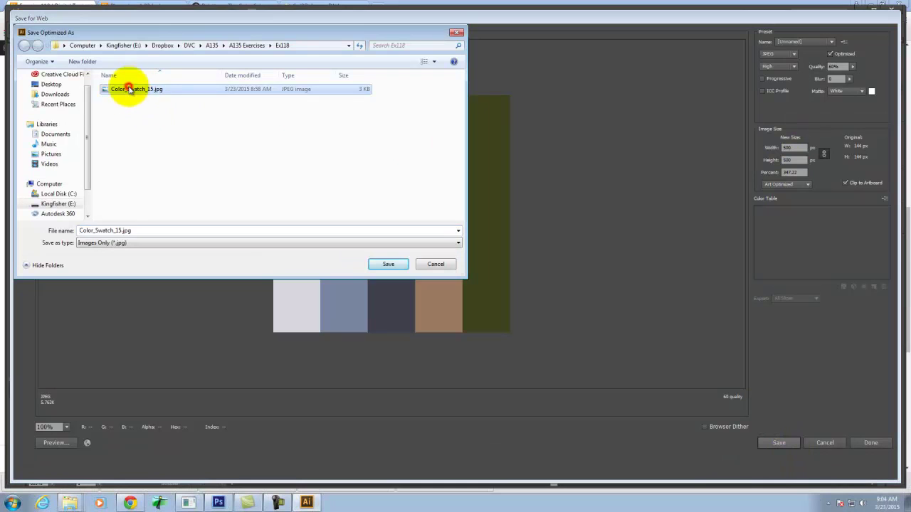
double_click(116, 232)
left_click(117, 231)
key("BackSpace")
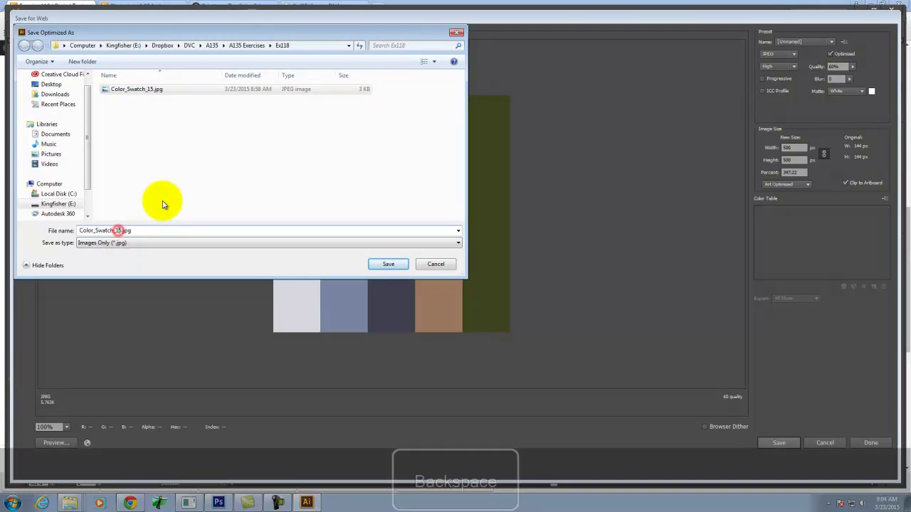
left_click(396, 266)
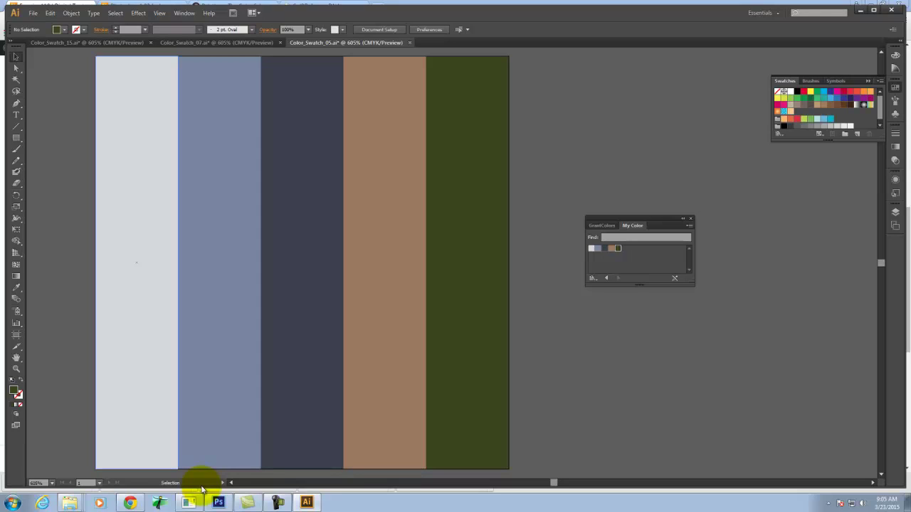
- Switch to the Exercise 118 page and review its instructions from the introduction down to the swatch upload and Charley Harper palette requirements
left_click(321, 345)
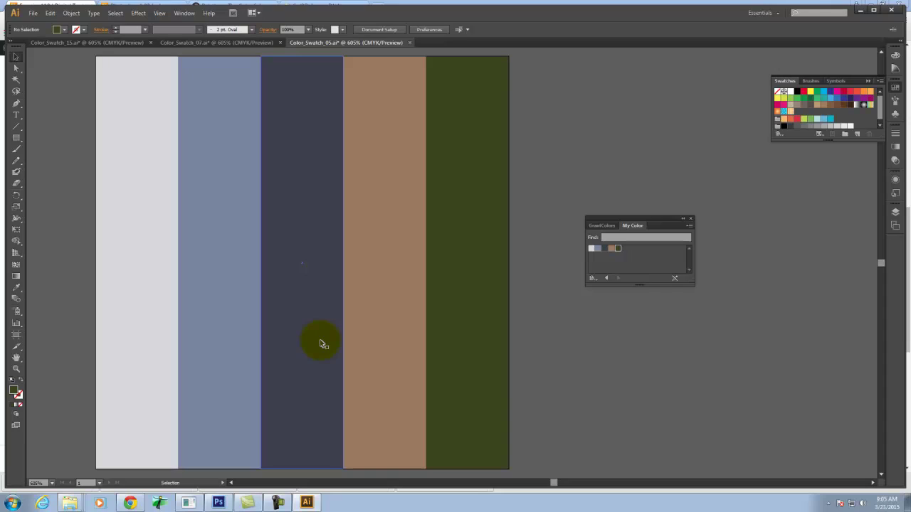
left_click(130, 502)
scroll(352, 217, "up", 2)
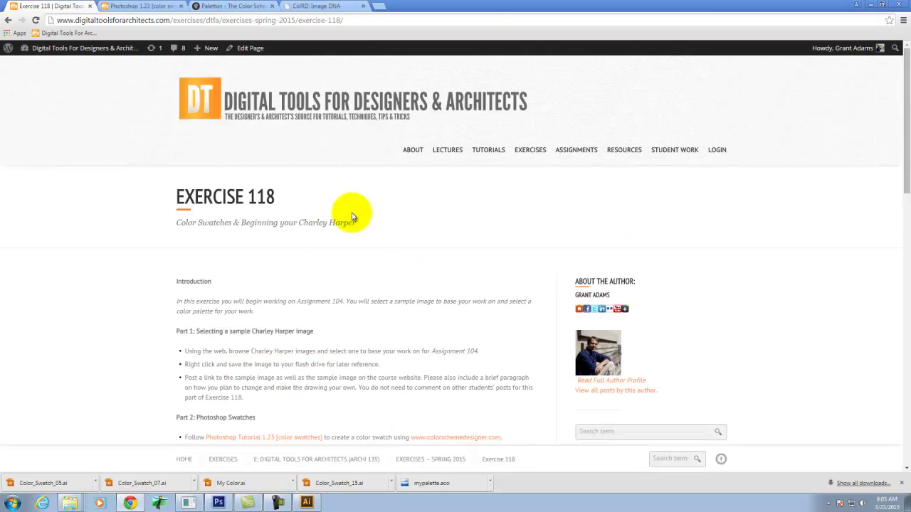
scroll(334, 217, "down", 7)
scroll(413, 223, "down", 2)
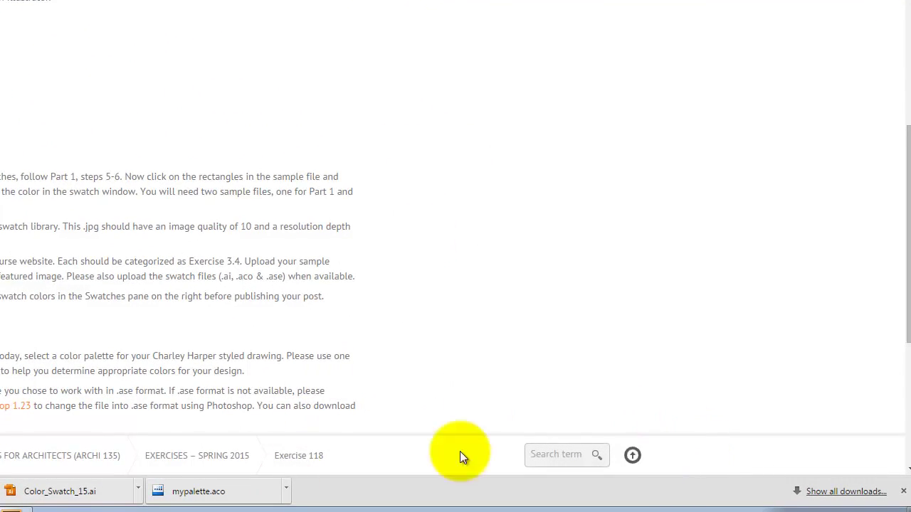
left_click(2, 506)
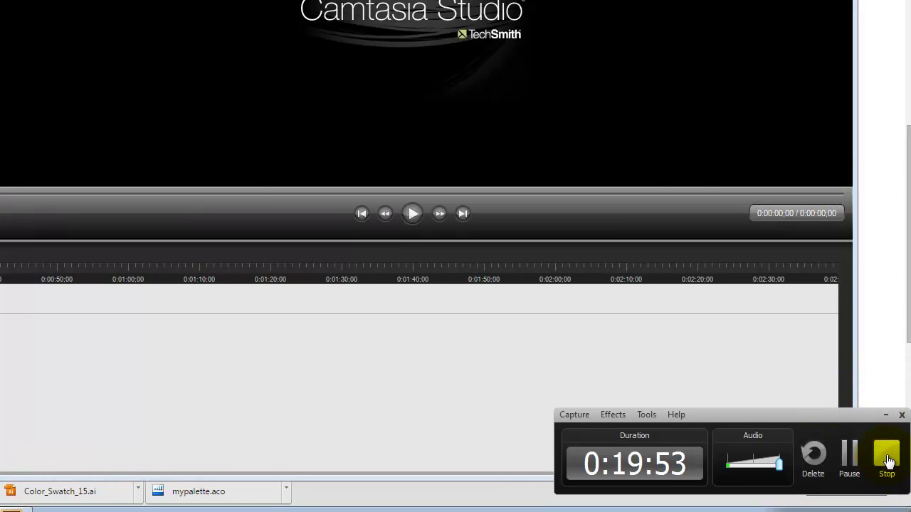
left_click(886, 455)
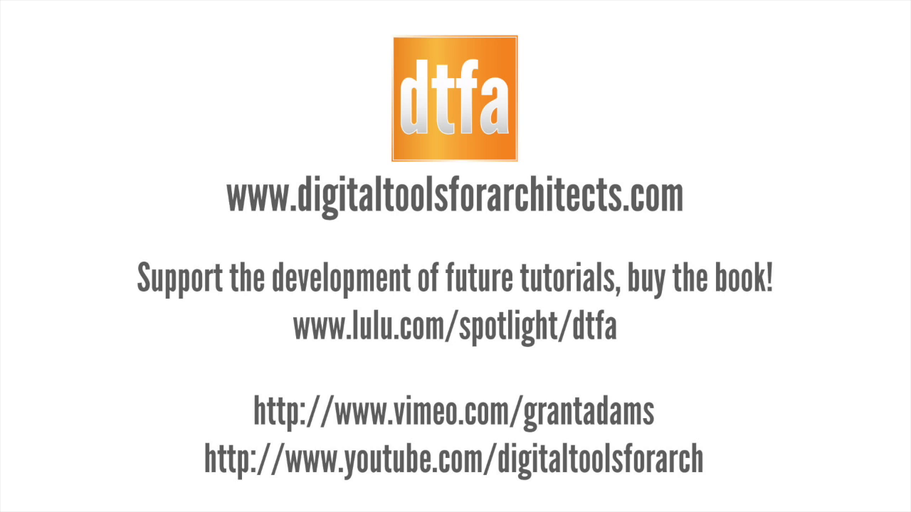